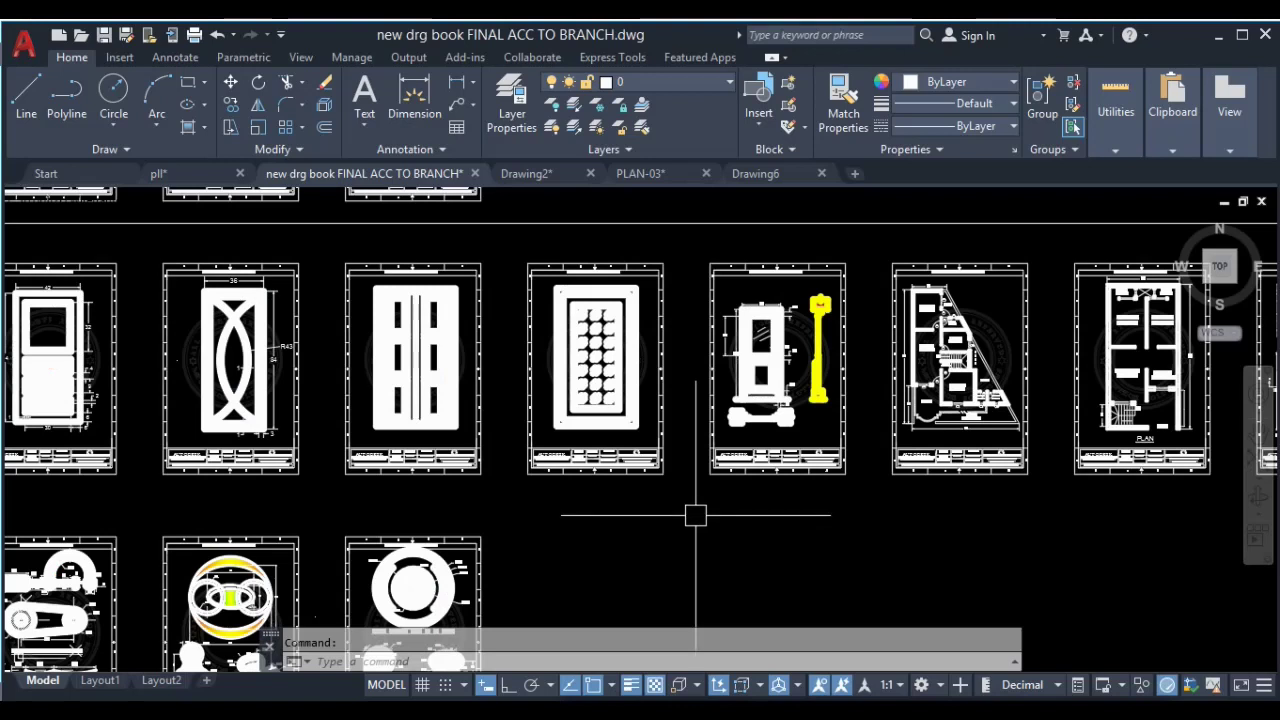
Step: Inspect the bed, stove and appliance blocks in PLAN-03, then return to the empty Drawing6
click(652, 174)
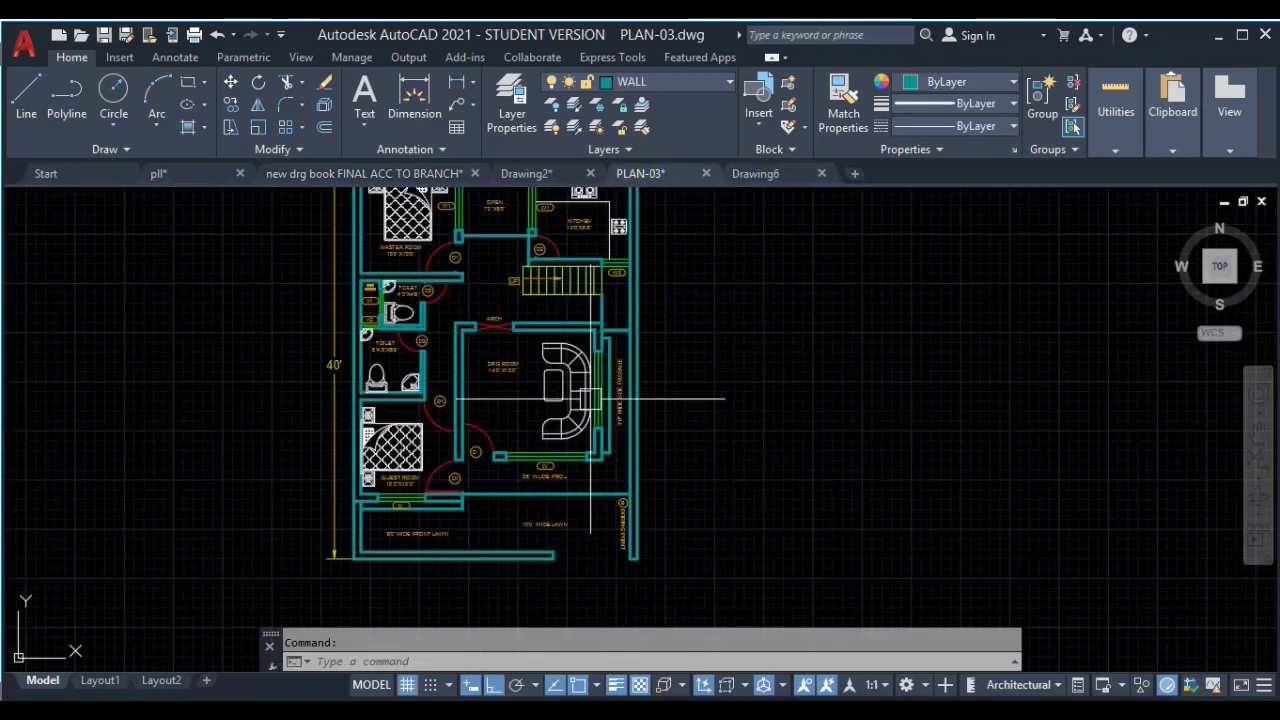
scroll(407, 290, up, 4)
click(407, 290)
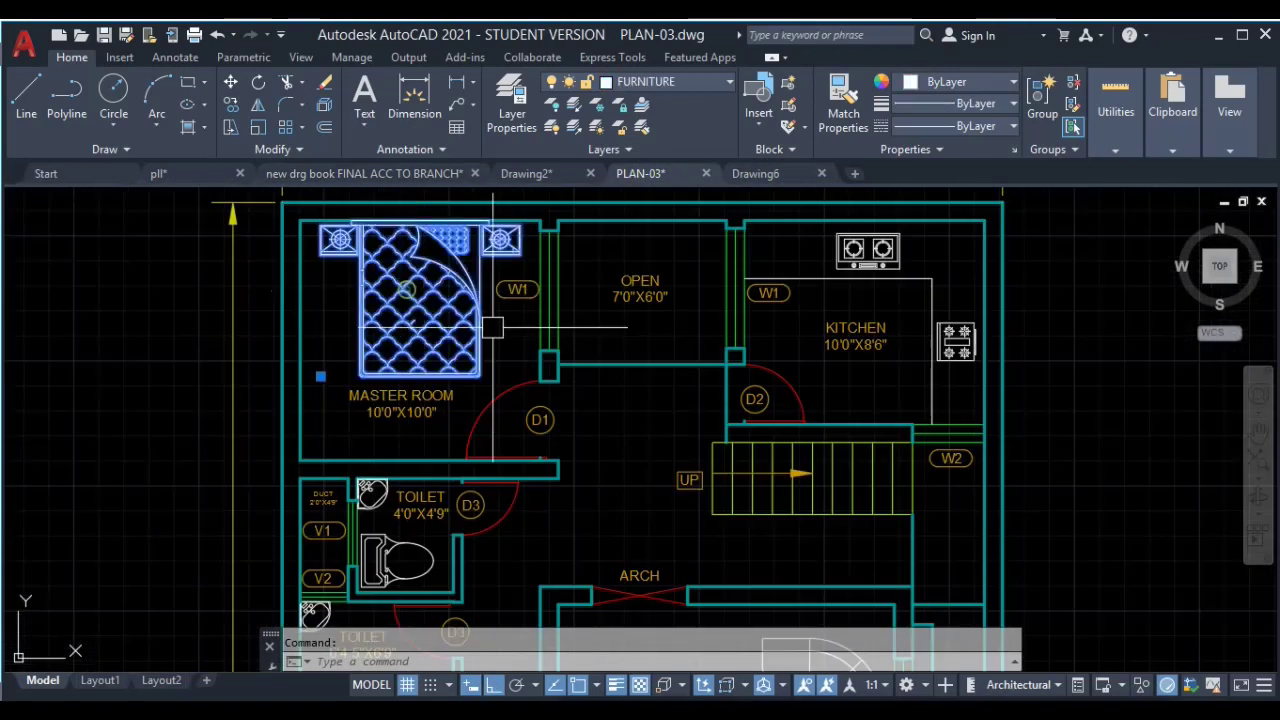
click(862, 250)
click(955, 341)
scroll(875, 485, down, 4)
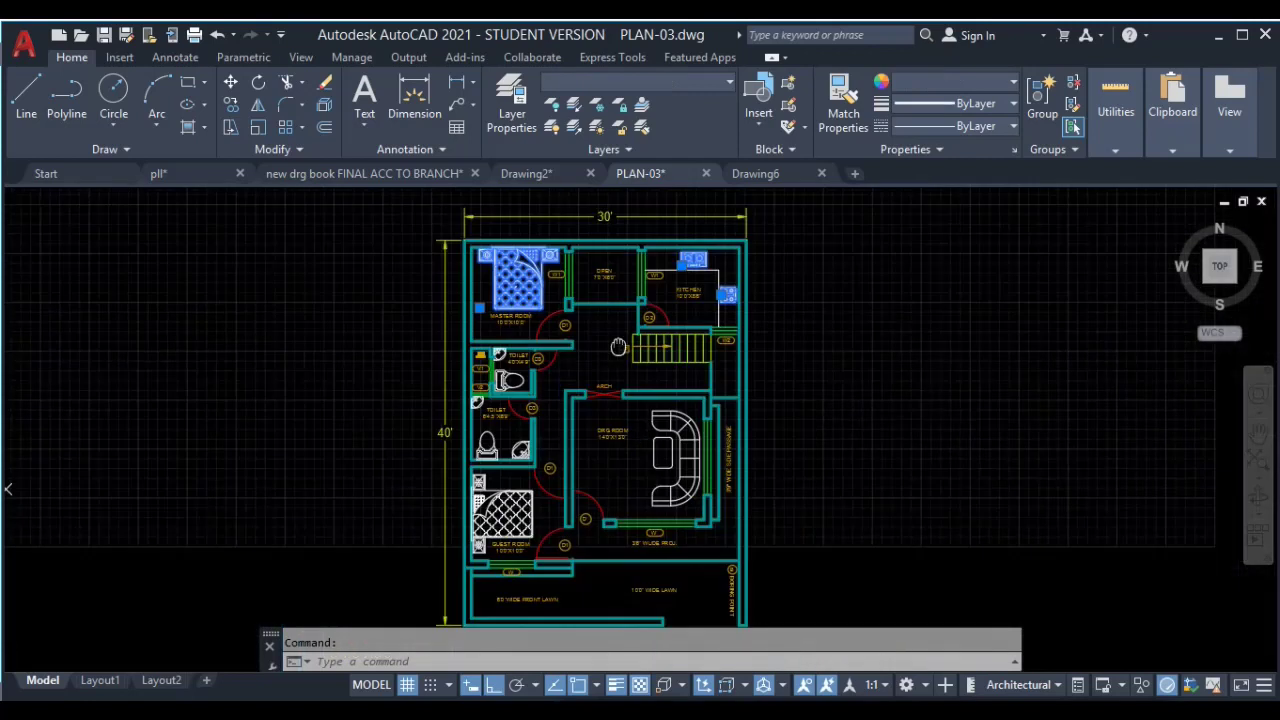
click(760, 174)
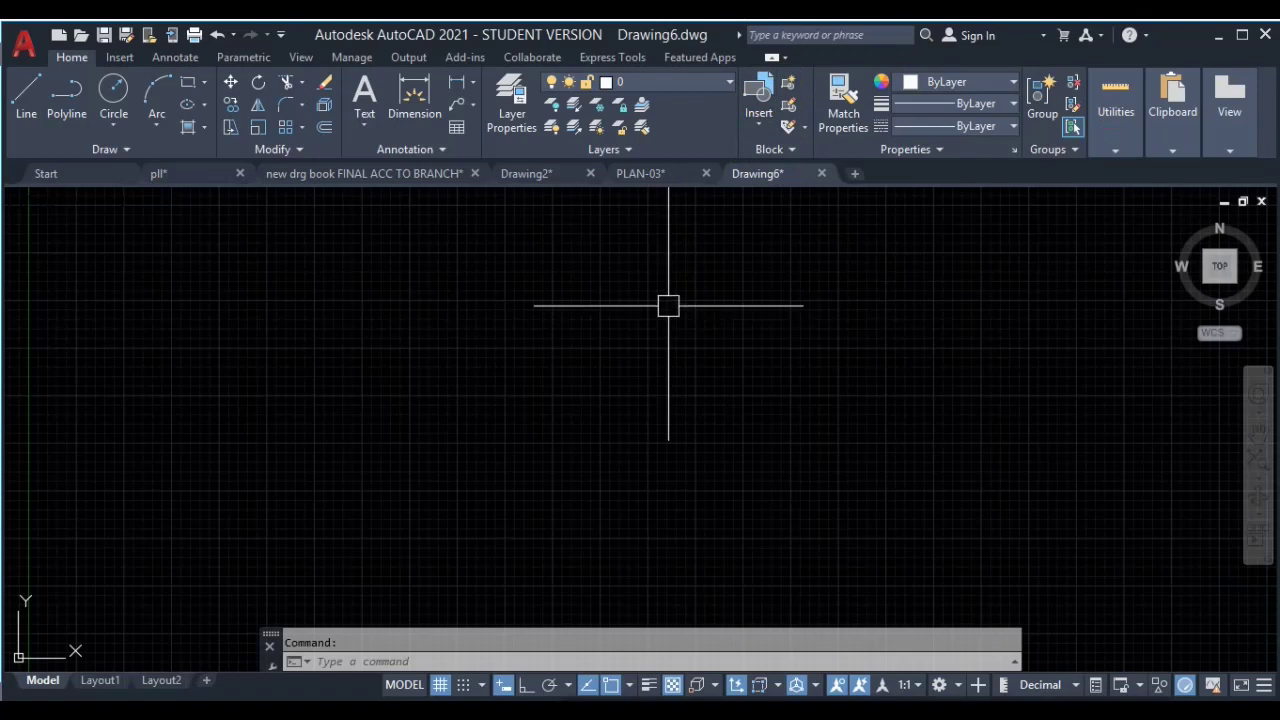
Step: Draw three overlapping rectangles stepping diagonally down to the right
text(rec)
key(Return)
click(309, 287)
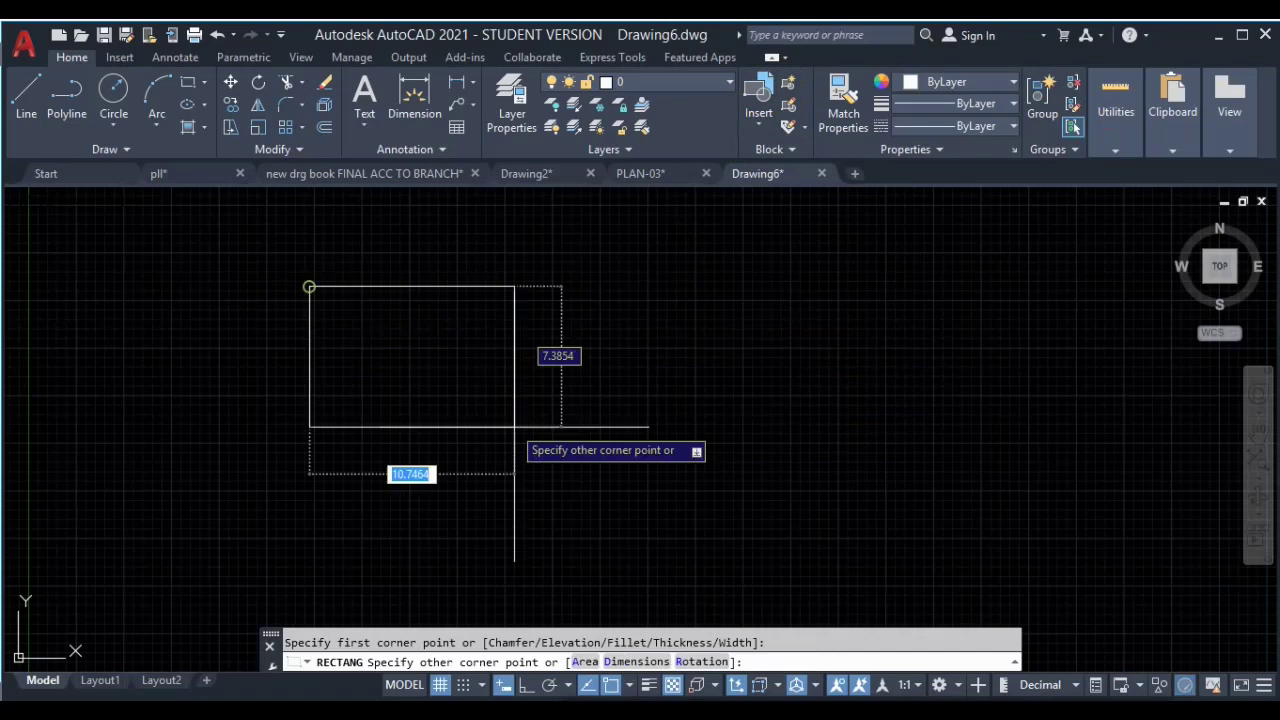
click(466, 391)
key(Return)
click(400, 344)
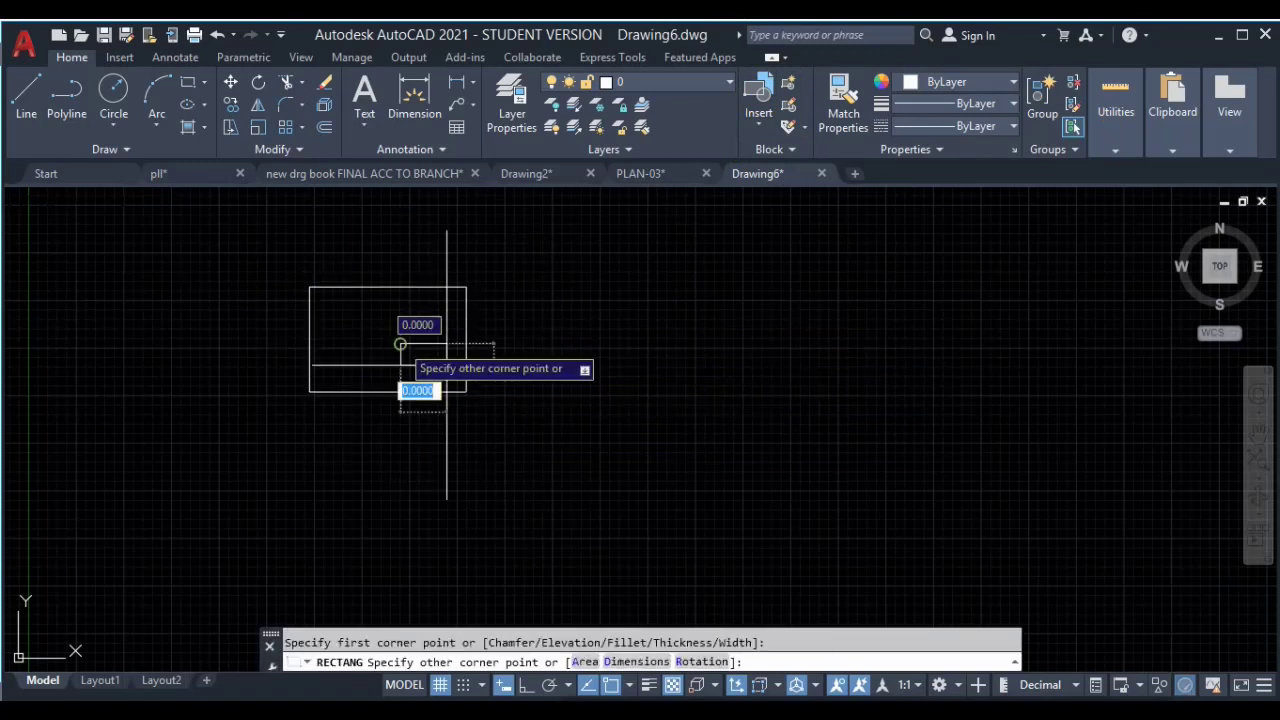
click(575, 441)
key(Return)
click(515, 390)
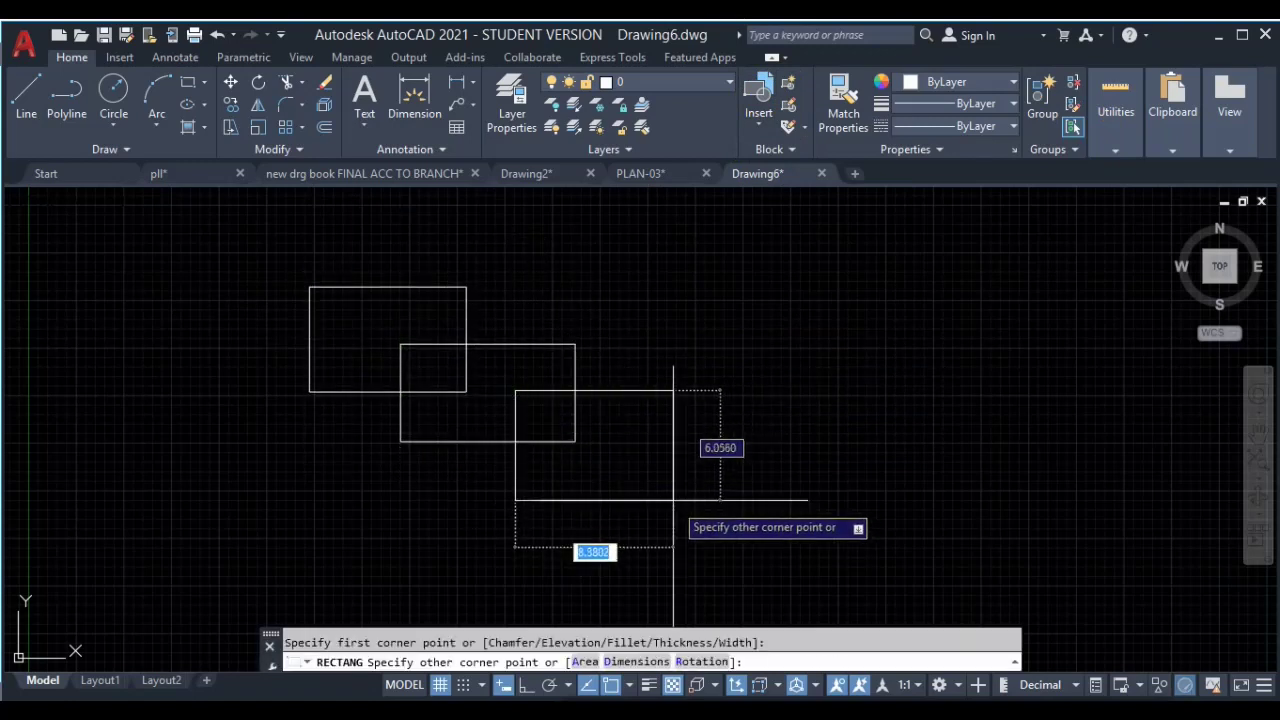
click(669, 491)
key(Escape)
Step: Select all three rectangles with a crossing window and start the BLOCK command
click(722, 369)
click(640, 427)
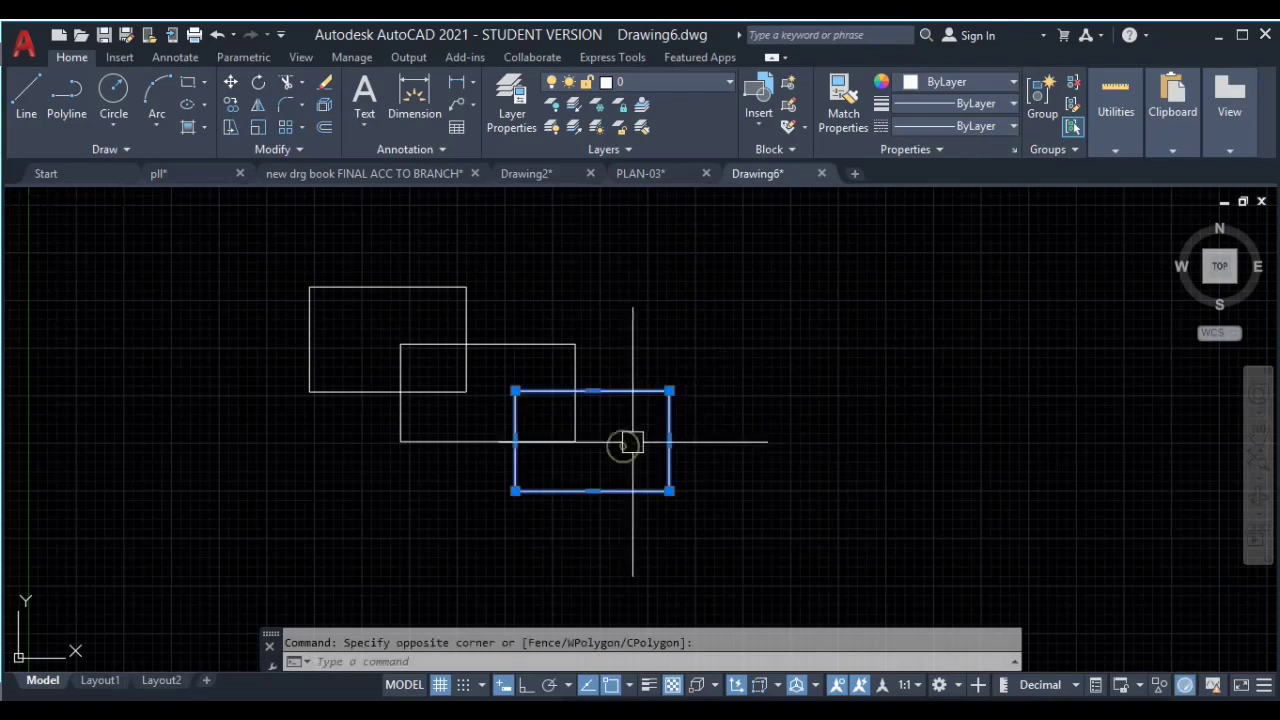
click(589, 333)
click(551, 360)
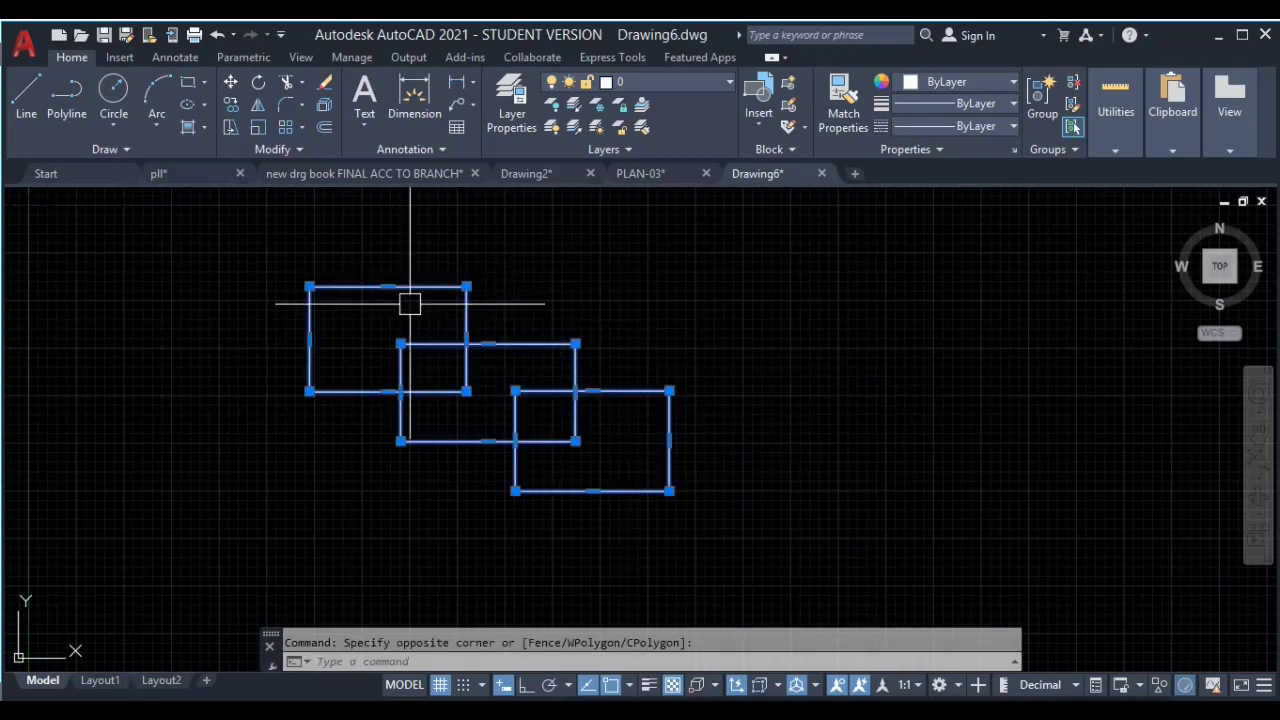
key(Escape)
click(795, 251)
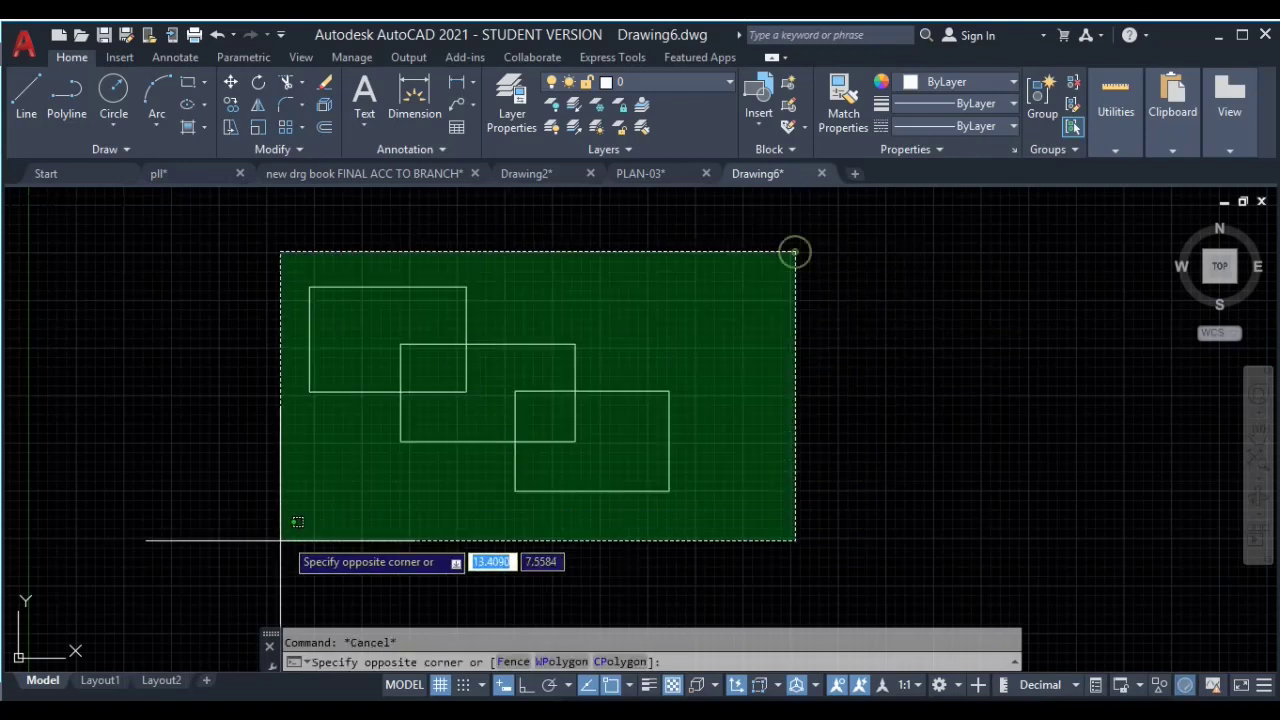
click(255, 534)
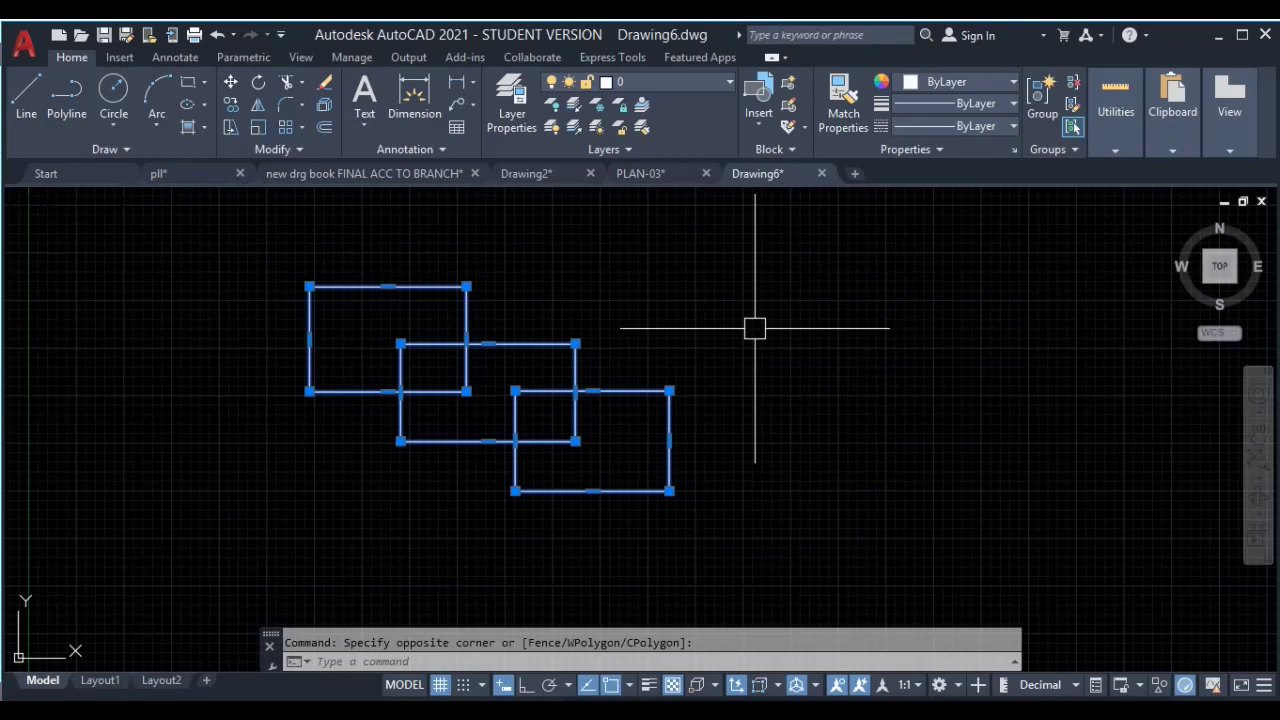
text(B)
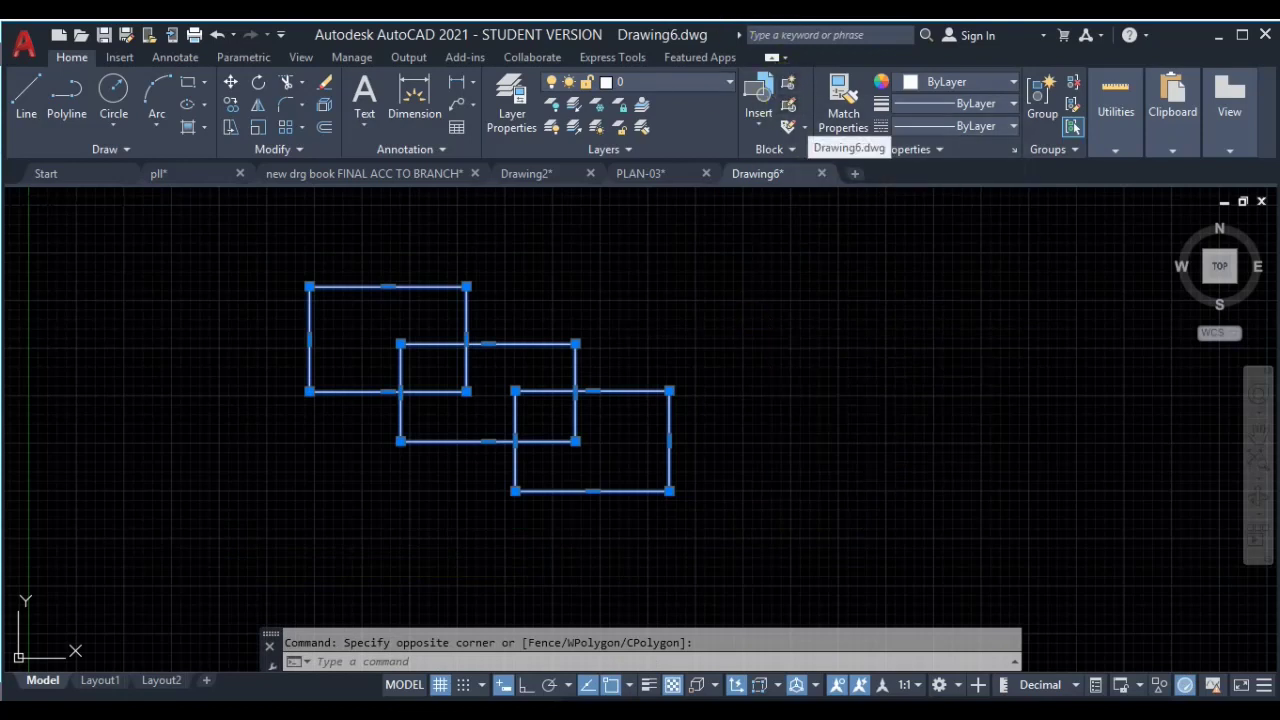
key(Return)
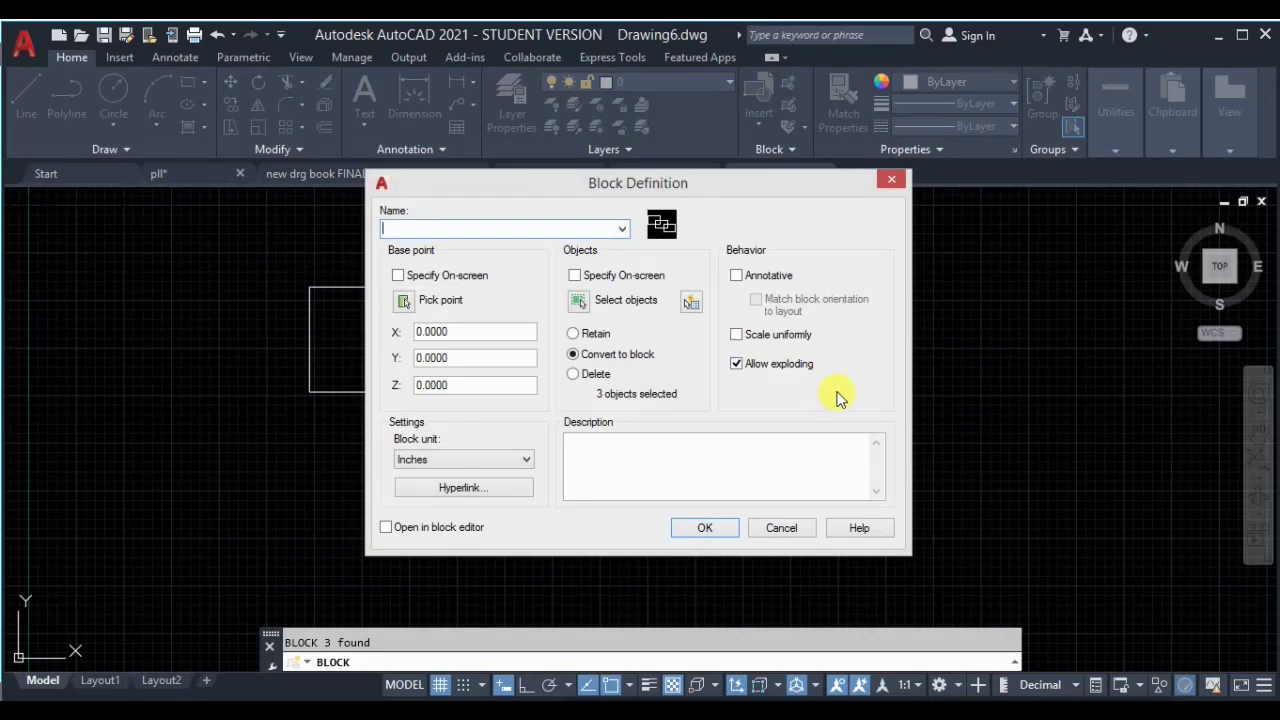
Step: Name the new block B1, confirm it, and check the rectangles now act as one block
text(B1)
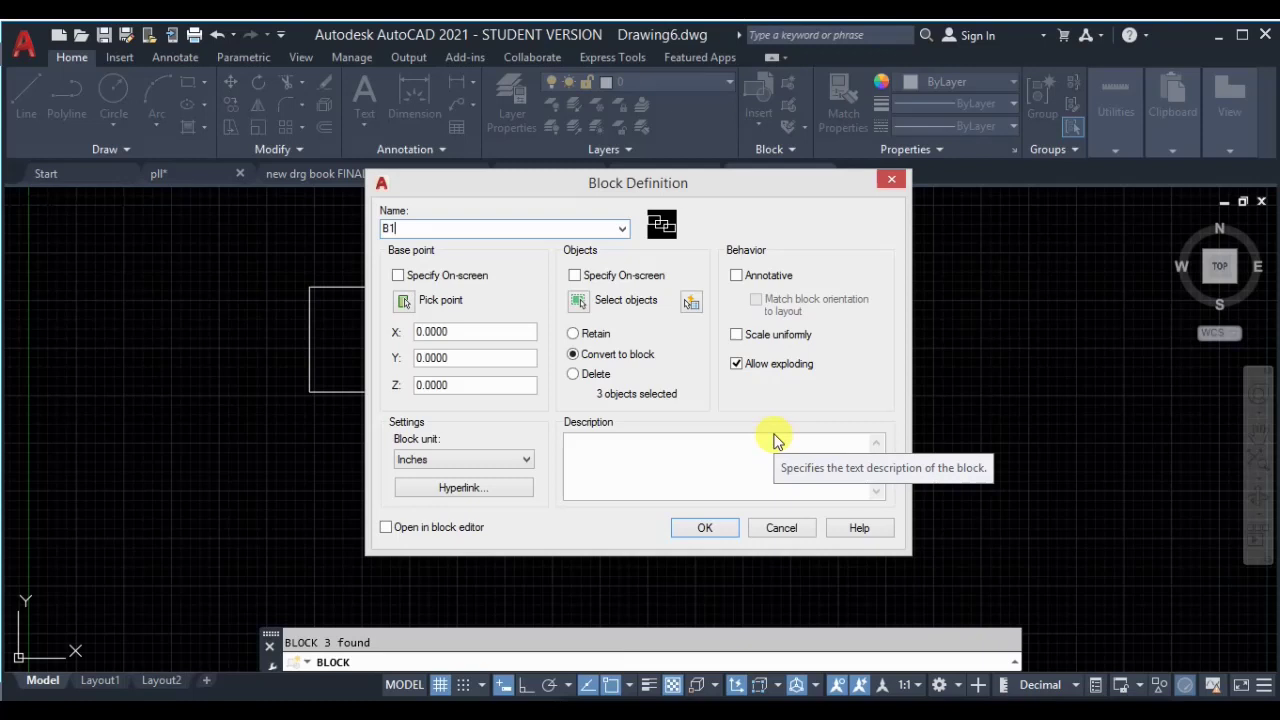
click(705, 528)
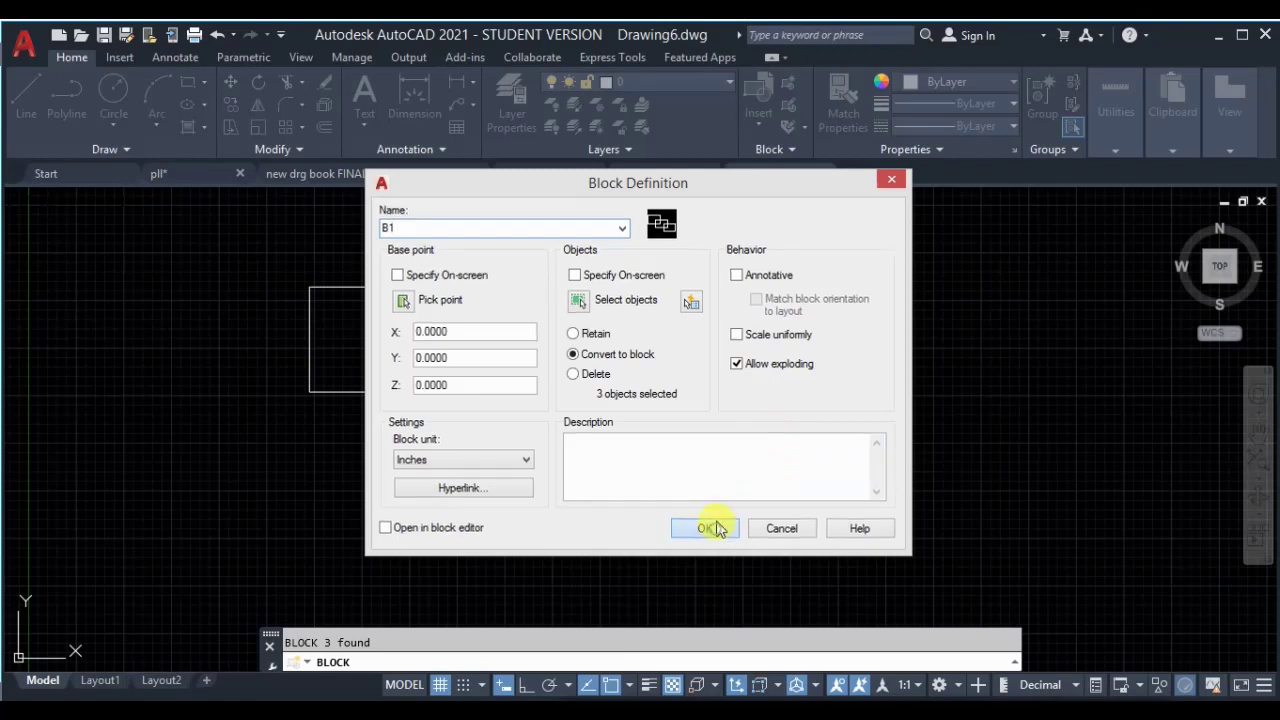
click(657, 393)
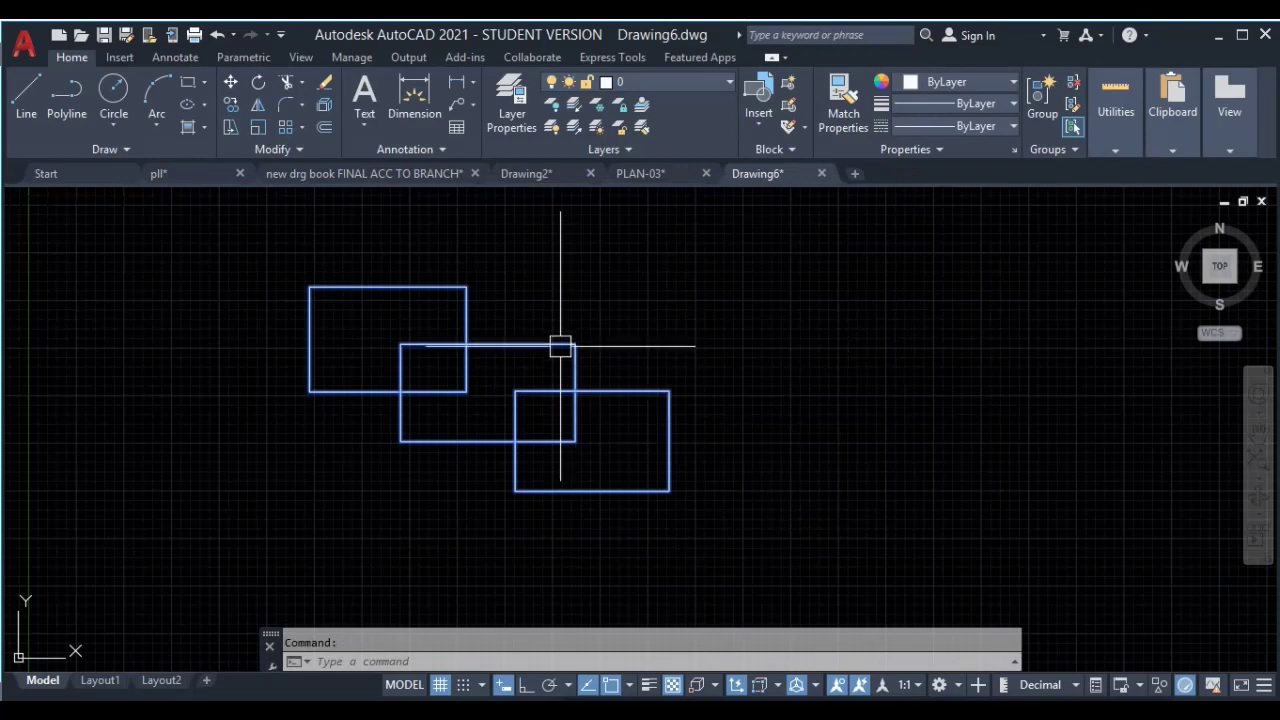
Step: Erase the B1 block and draw three circles in its place
key(Delete)
key(c)
key(Return)
click(514, 355)
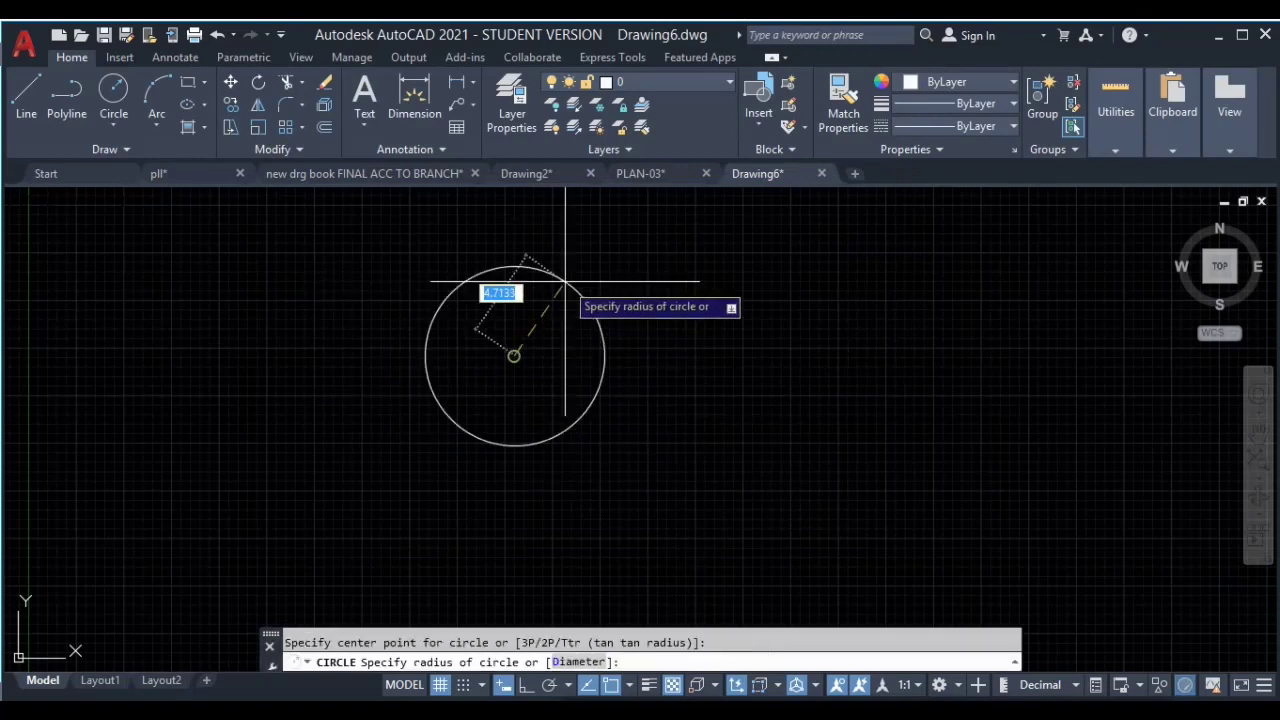
click(579, 293)
key(Return)
click(772, 369)
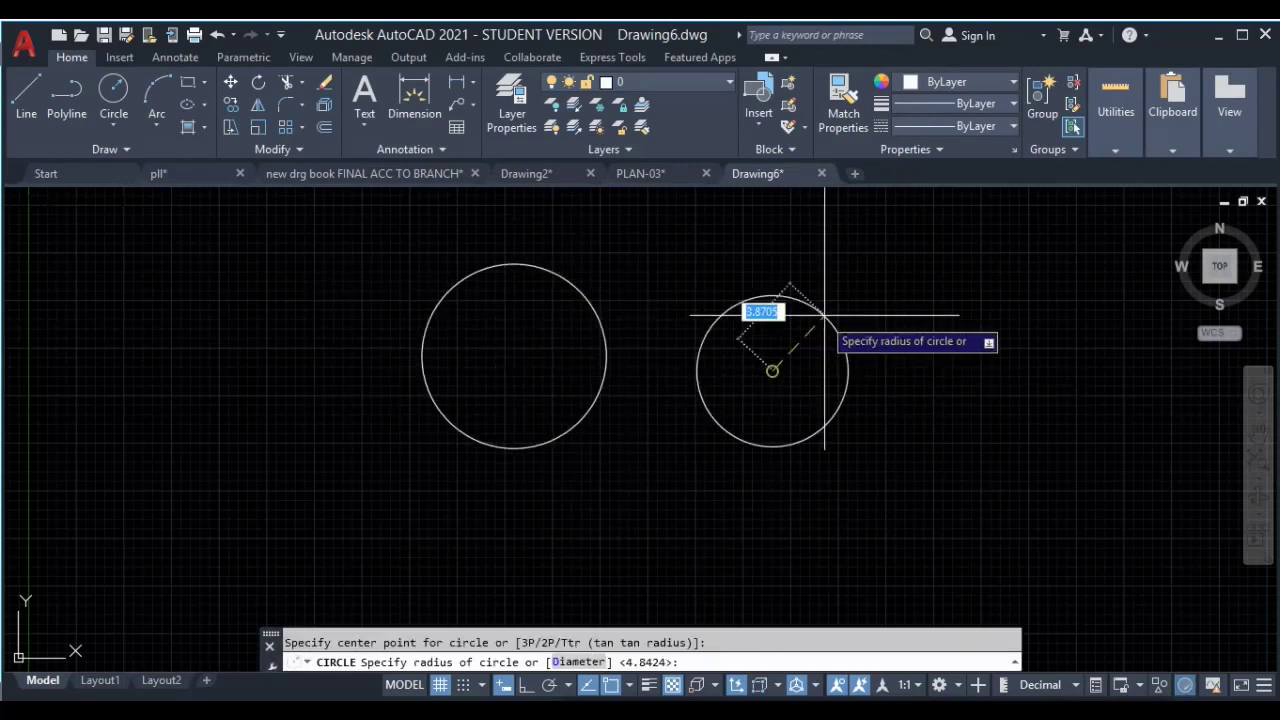
click(829, 334)
middle_drag(883, 354, 654, 354)
key(Return)
click(794, 397)
click(807, 311)
key(Escape)
Step: Define the three circles as block B2, then erase that block
click(920, 243)
click(143, 491)
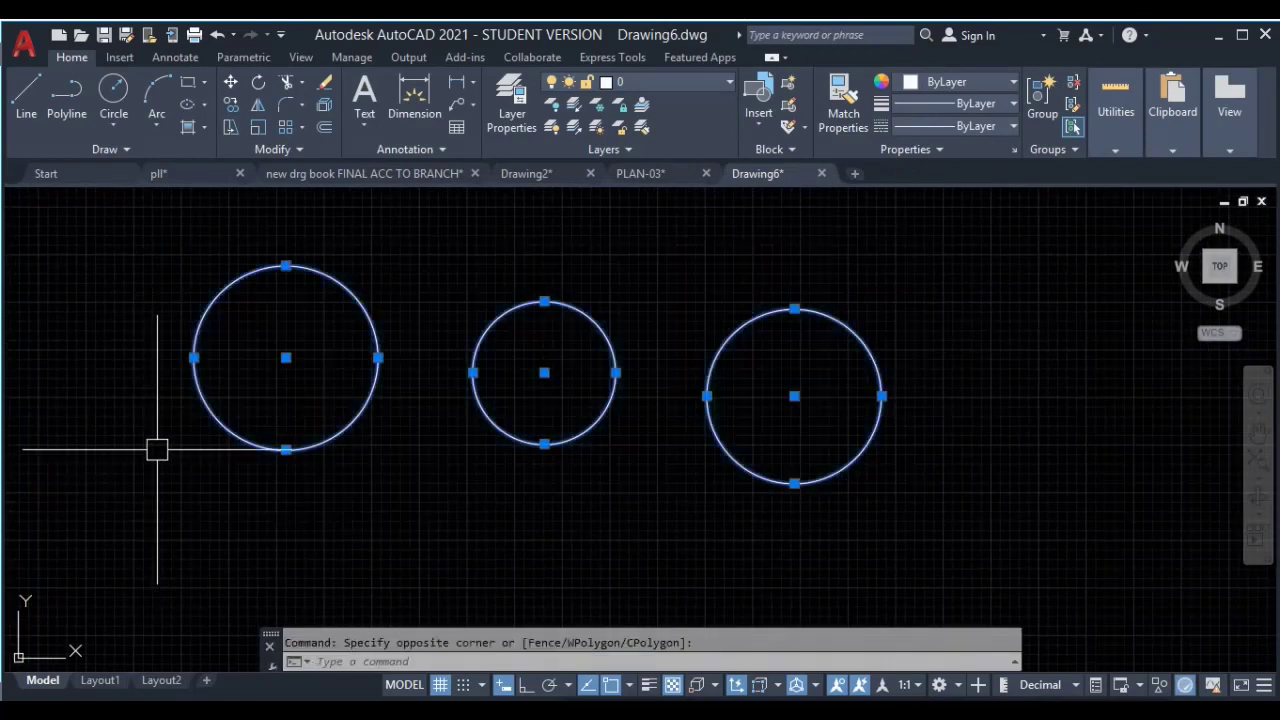
text(b)
key(Return)
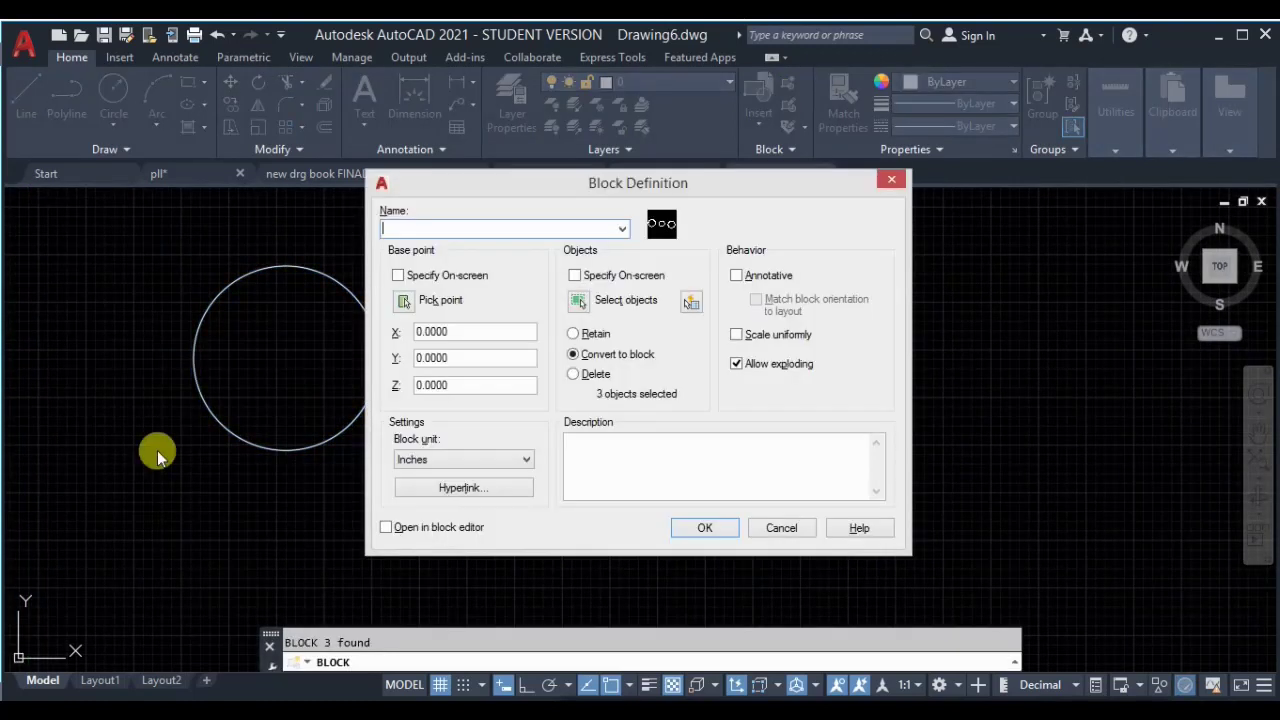
text(B2)
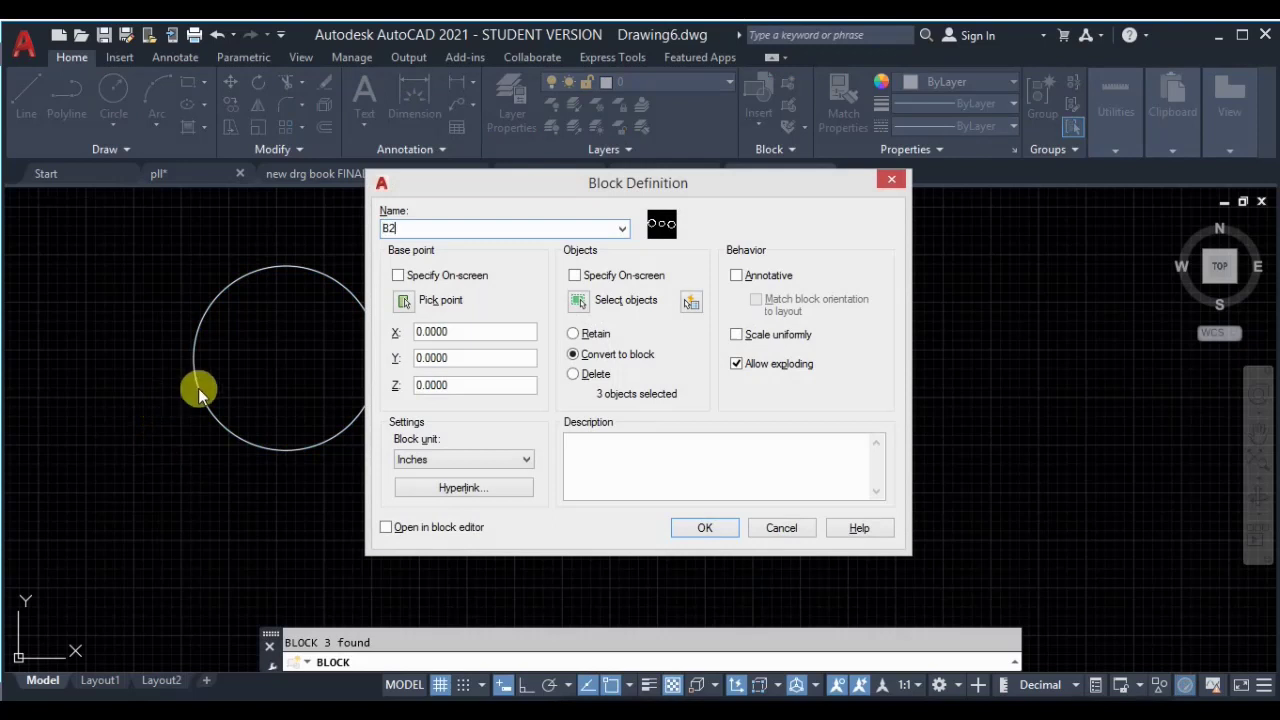
click(728, 529)
click(885, 295)
click(755, 400)
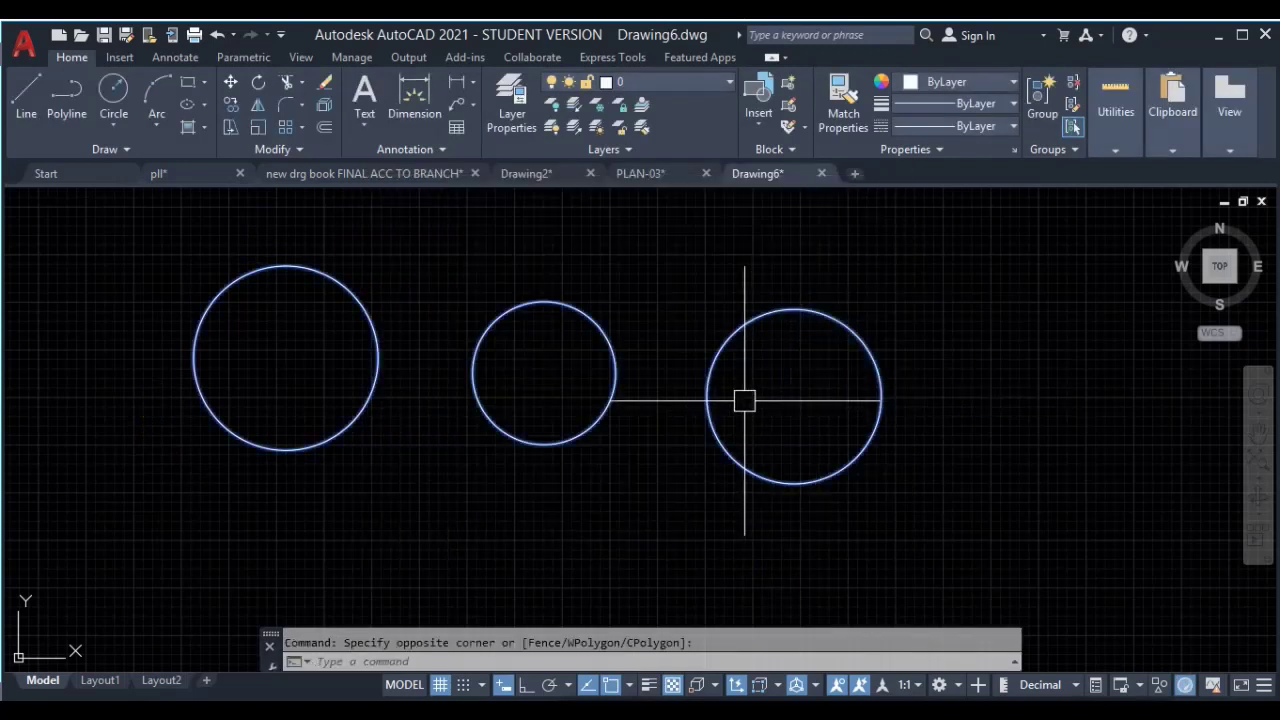
key(Delete)
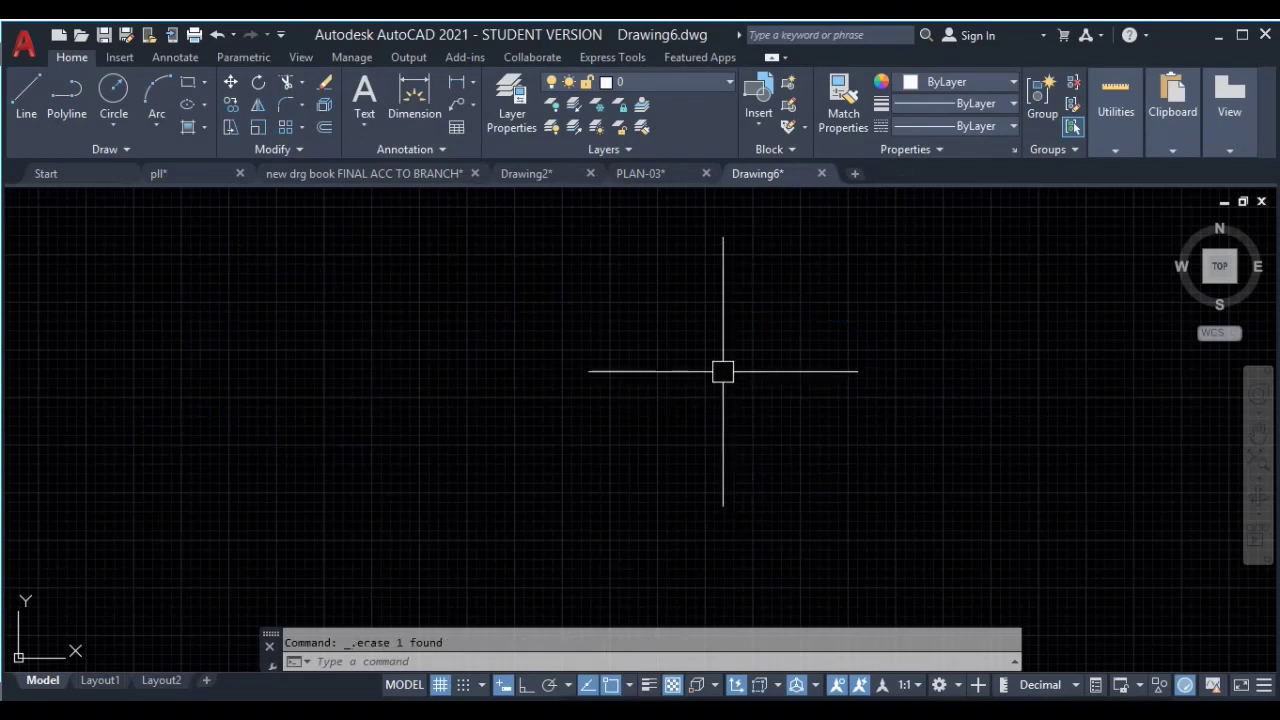
Step: Draw two overlapping rectangles with RECTANG
key(Escape)
text(rec)
key(Return)
click(330, 271)
click(546, 439)
key(Return)
click(432, 349)
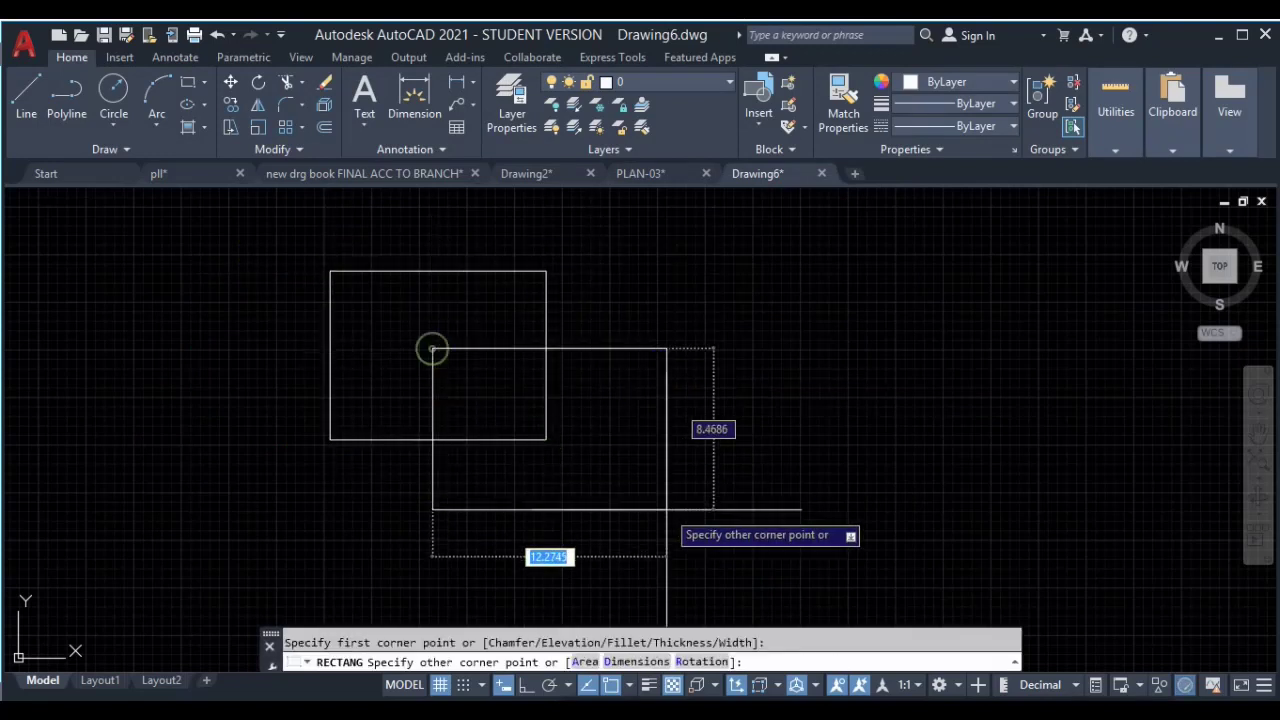
click(671, 513)
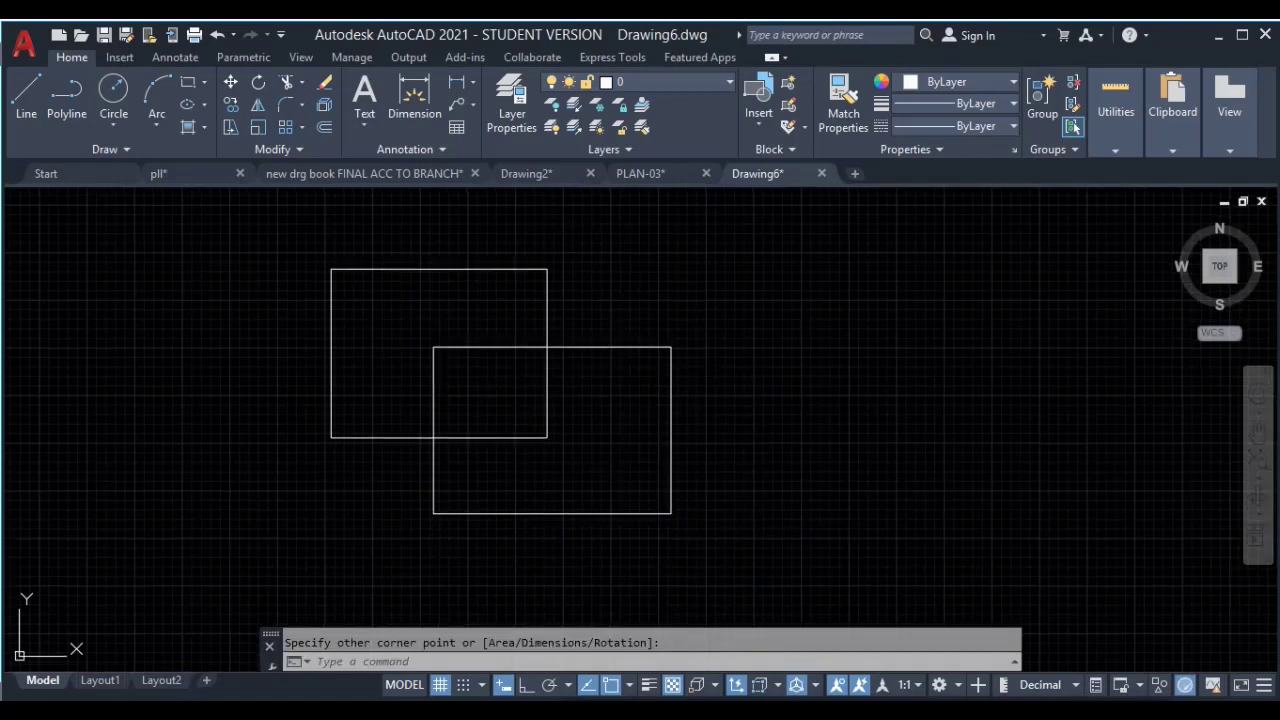
Step: Crossing-select both rectangles and define them as block B3
click(903, 243)
click(197, 511)
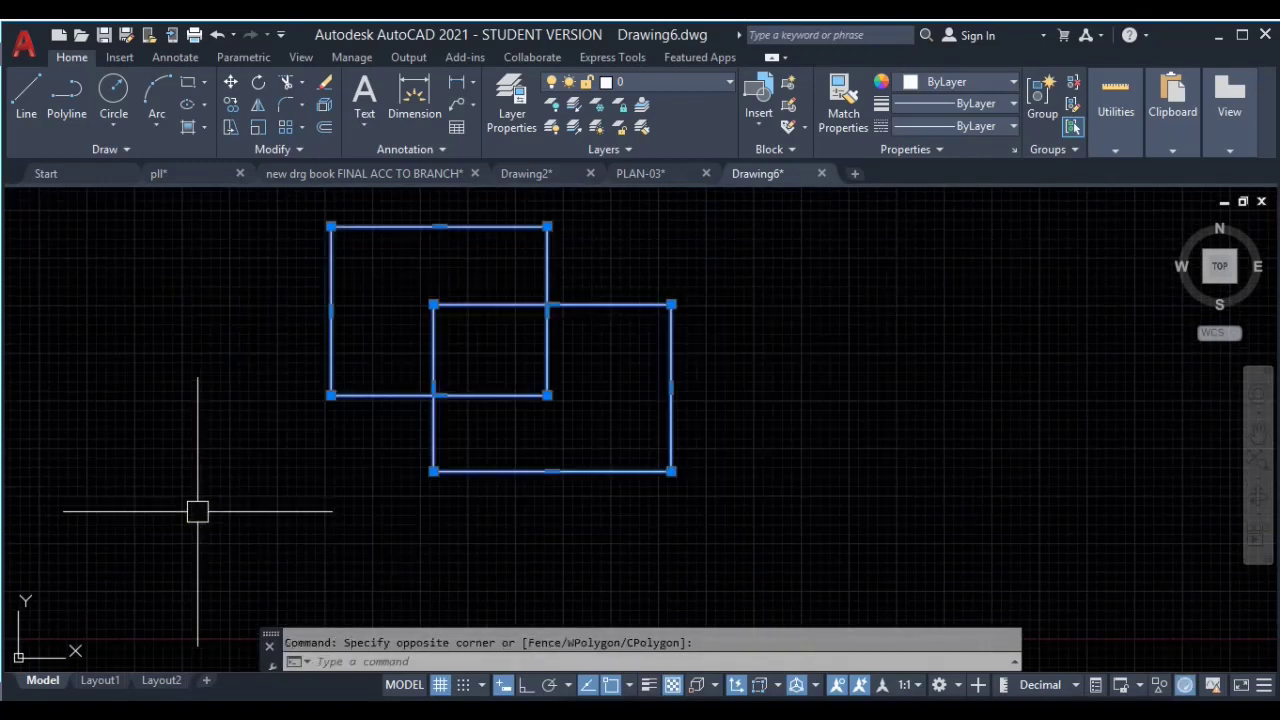
text(b)
key(Return)
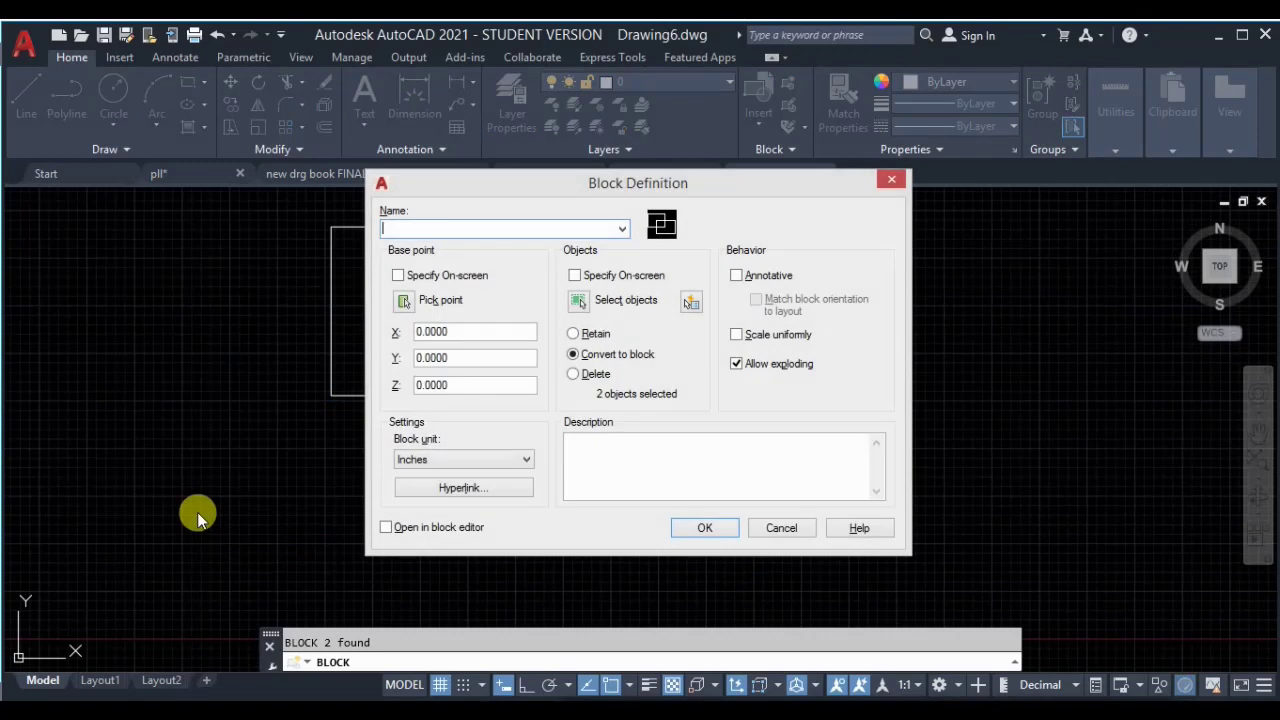
text(B3)
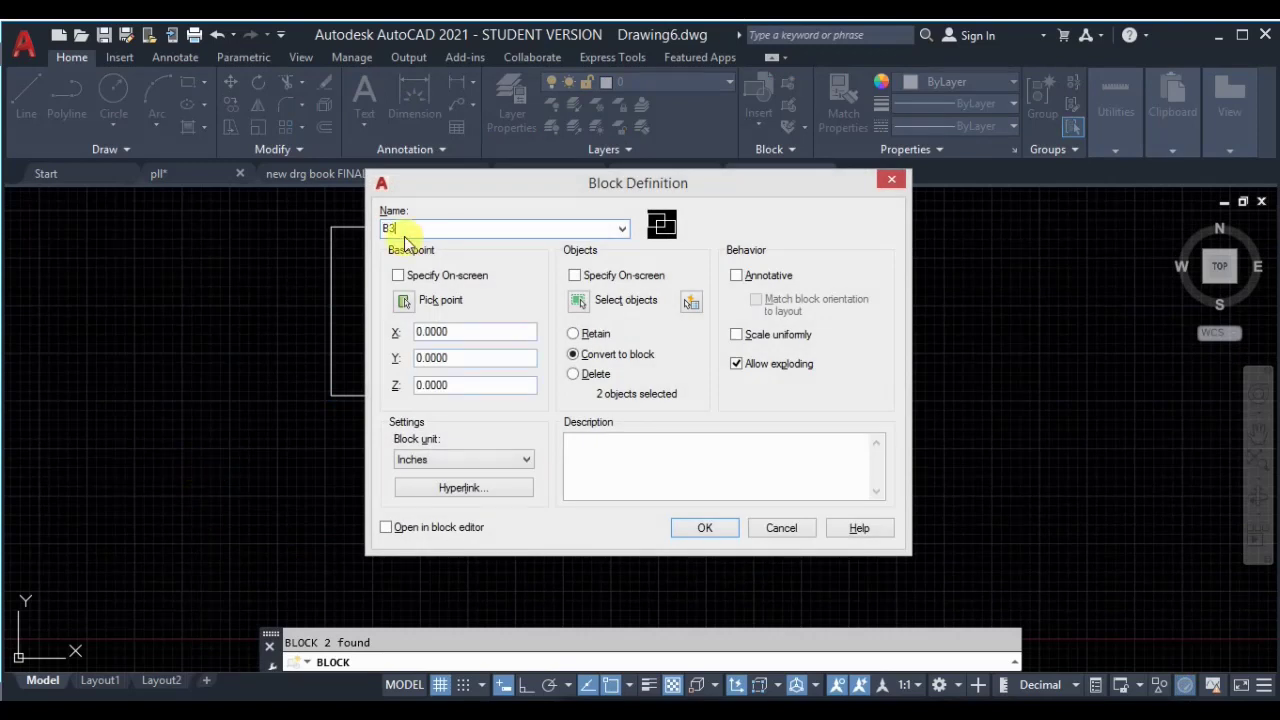
click(705, 528)
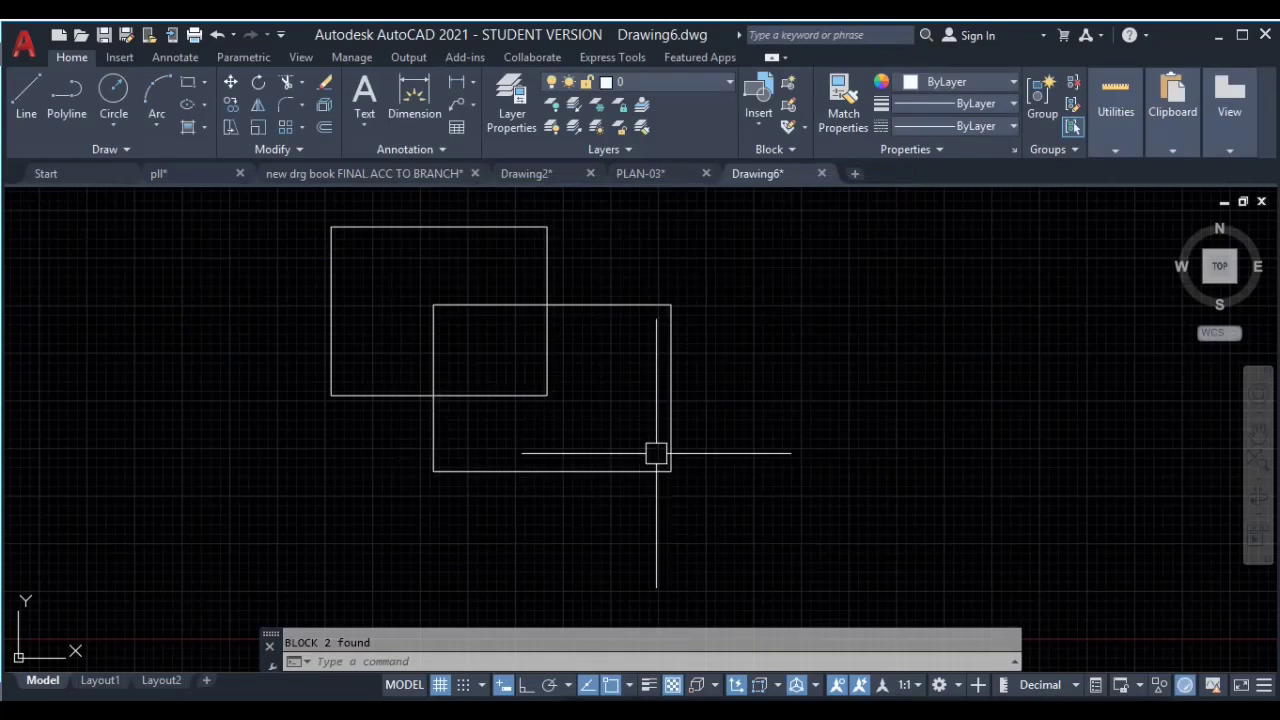
Step: Copy the B3 block to the right with COPY, forming a horizontal row of four
middle_drag(618, 405, 441, 455)
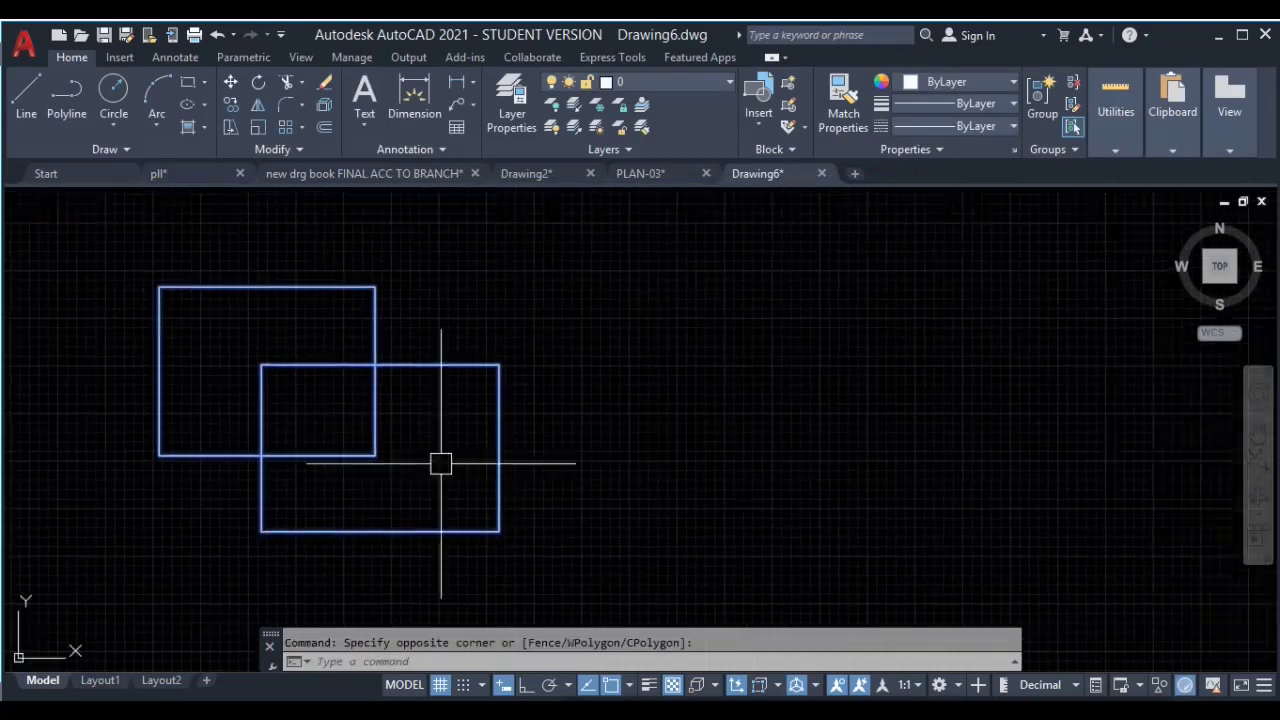
text(co)
key(Return)
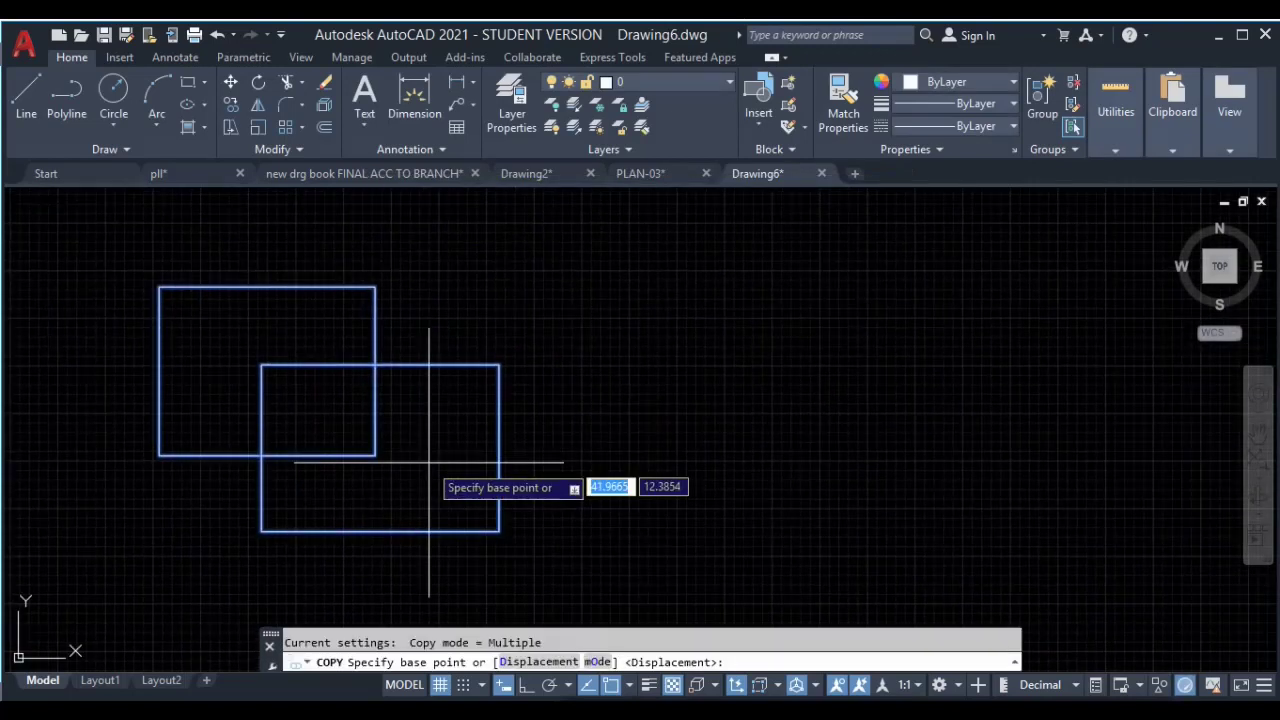
scroll(286, 429, down, 2)
click(265, 425)
click(588, 415)
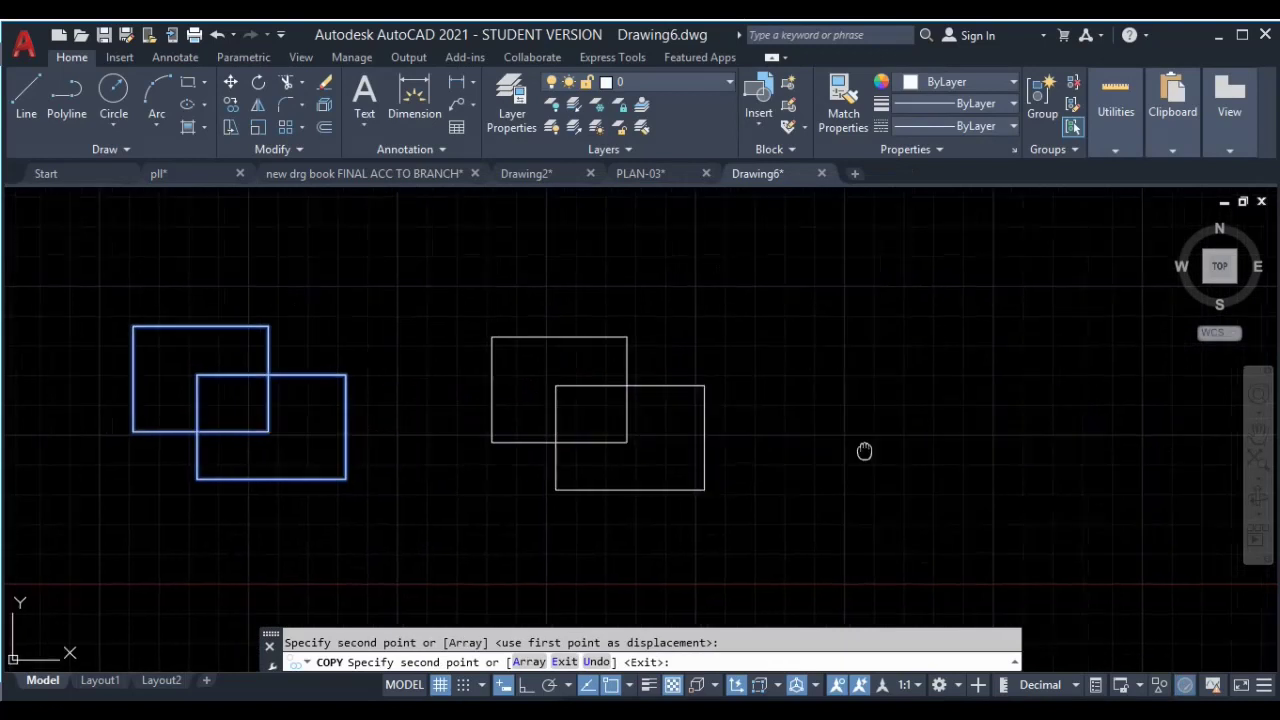
middle_drag(863, 449, 888, 459)
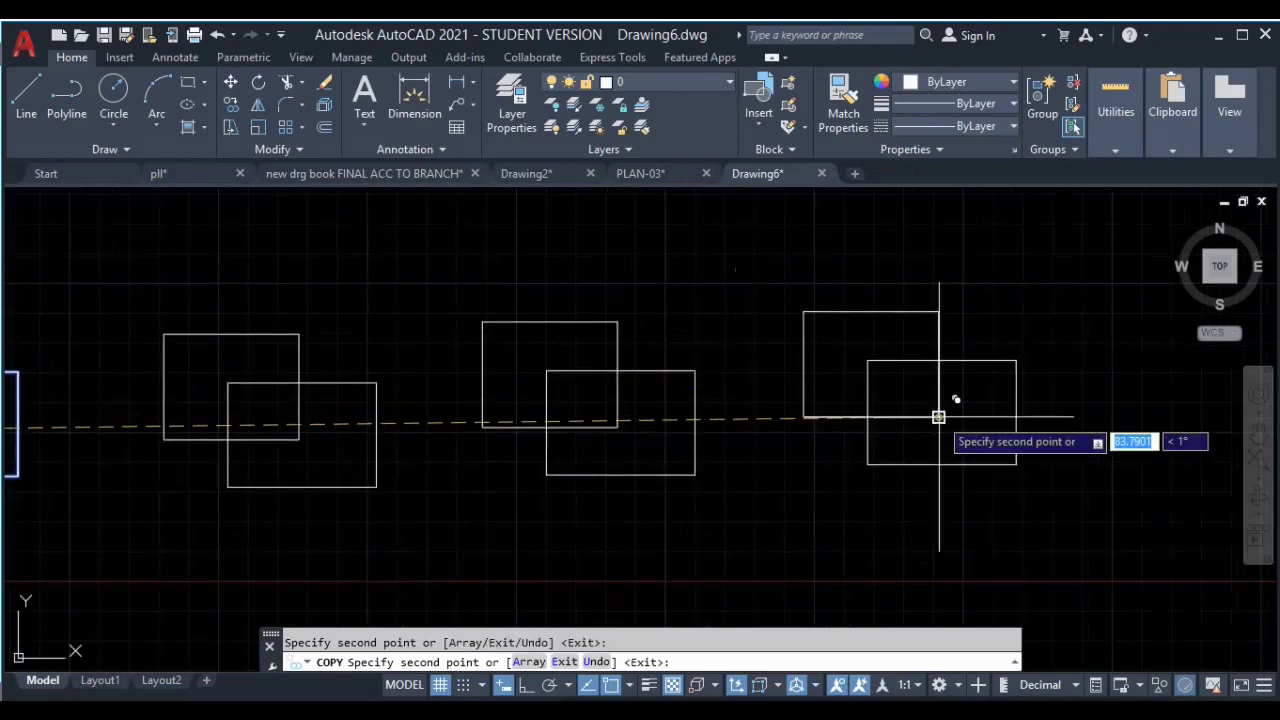
click(940, 416)
scroll(820, 440, down, 1)
key(Escape)
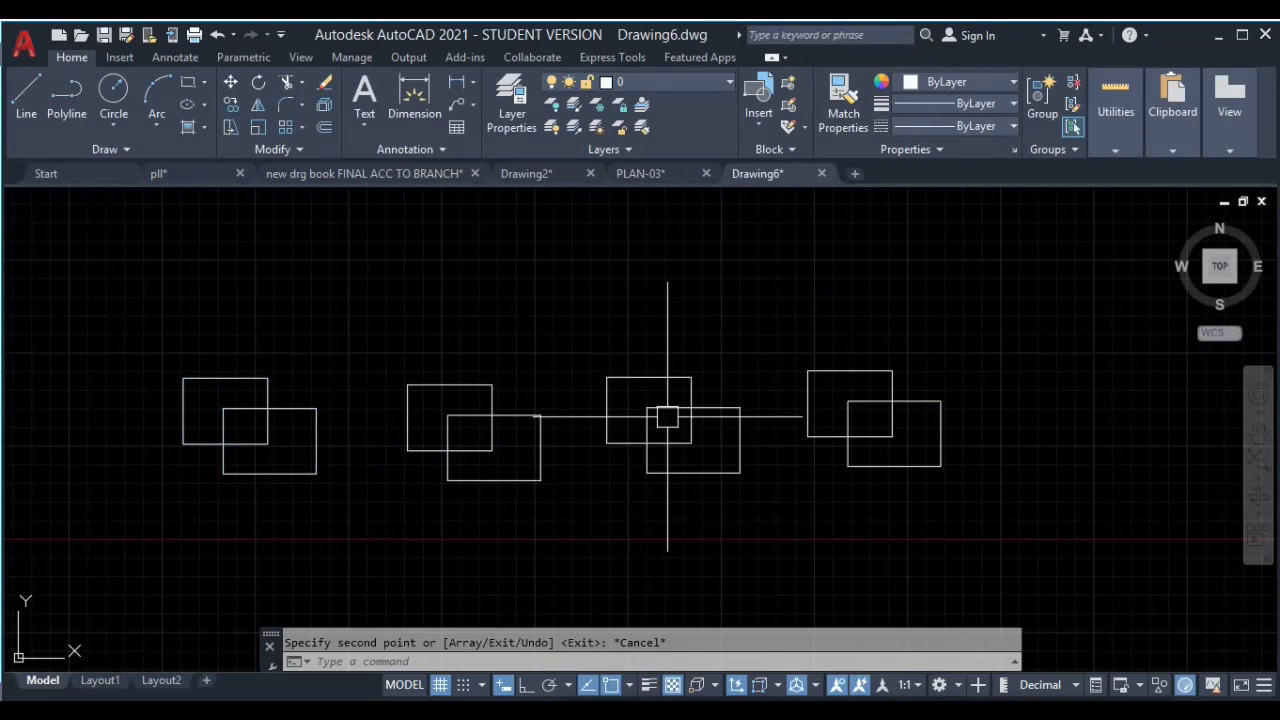
middle_drag(386, 401, 526, 336)
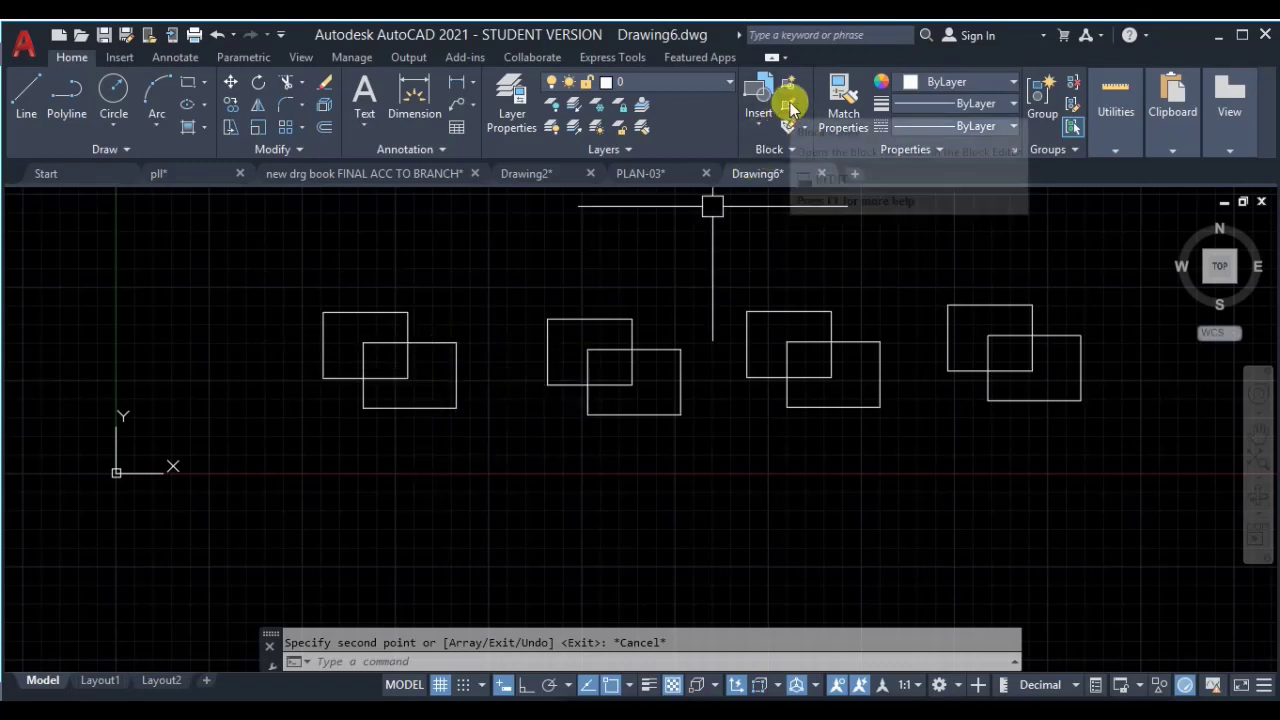
Step: Select the left B3 block and look through the block definition list without editing
click(395, 342)
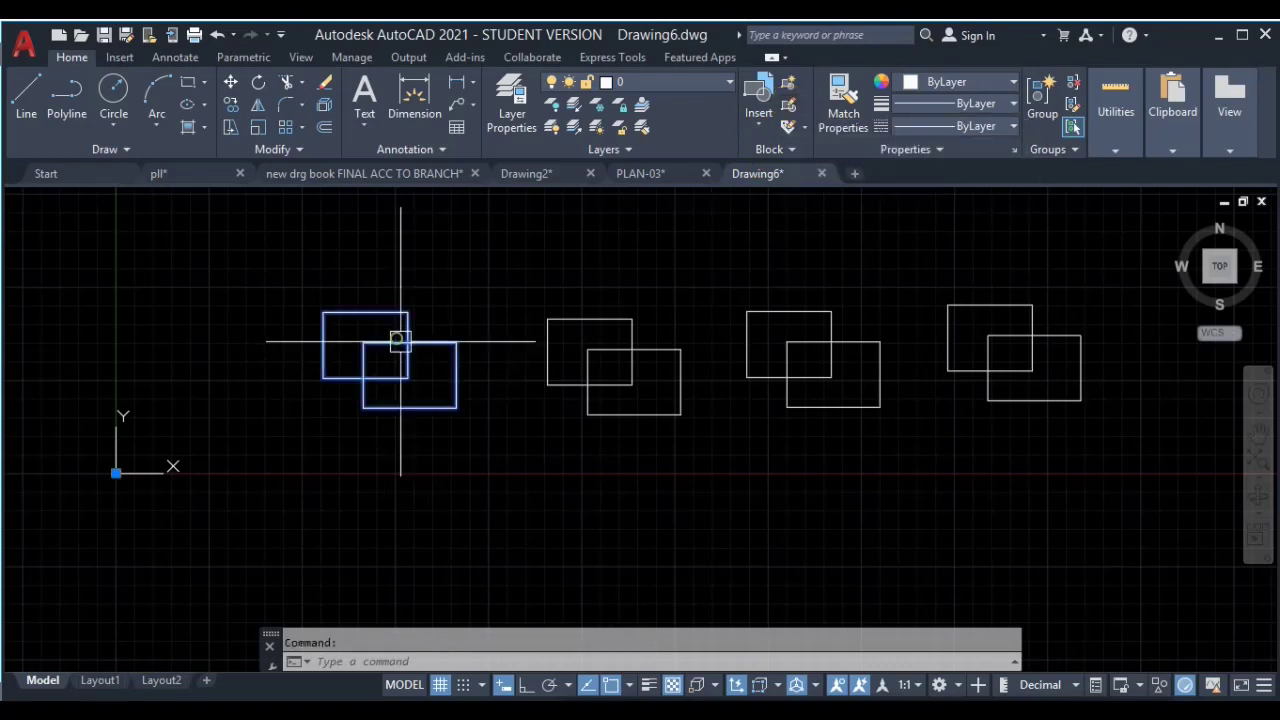
click(786, 125)
click(799, 215)
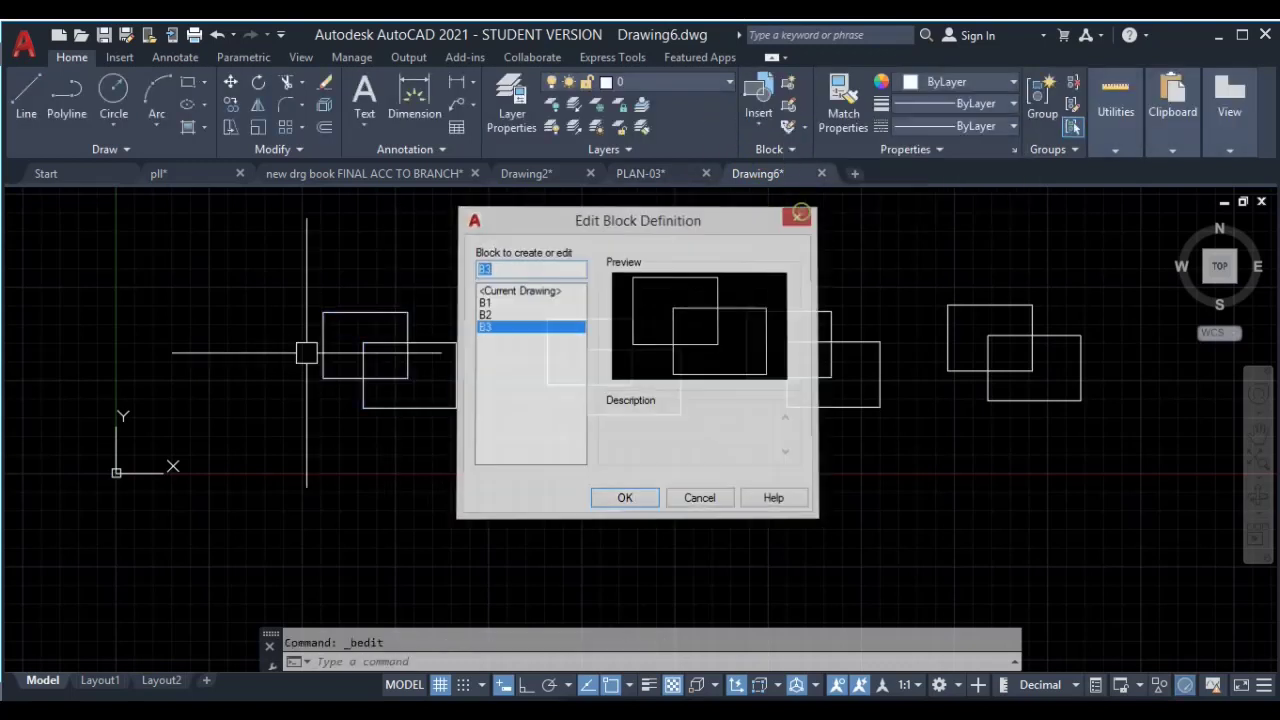
Step: Compare the B1, B2 and B3 previews, then open B3 in the Block Editor
double_click(417, 343)
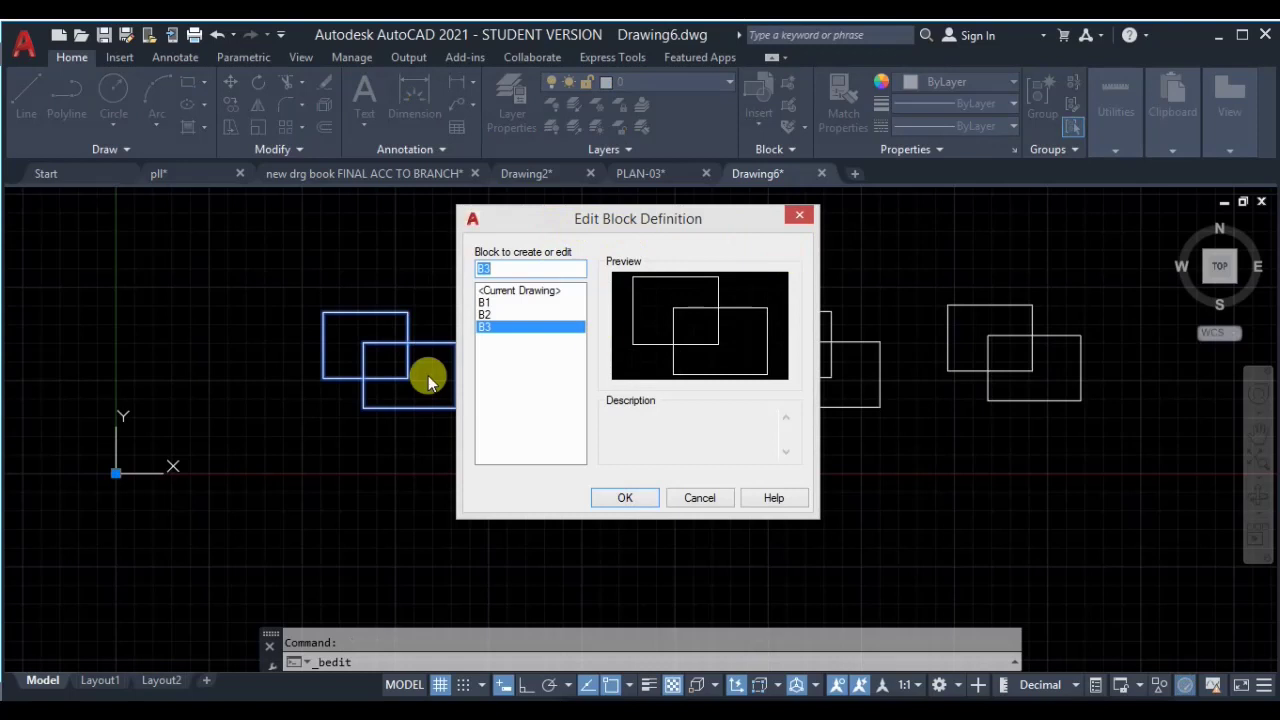
click(485, 302)
click(485, 315)
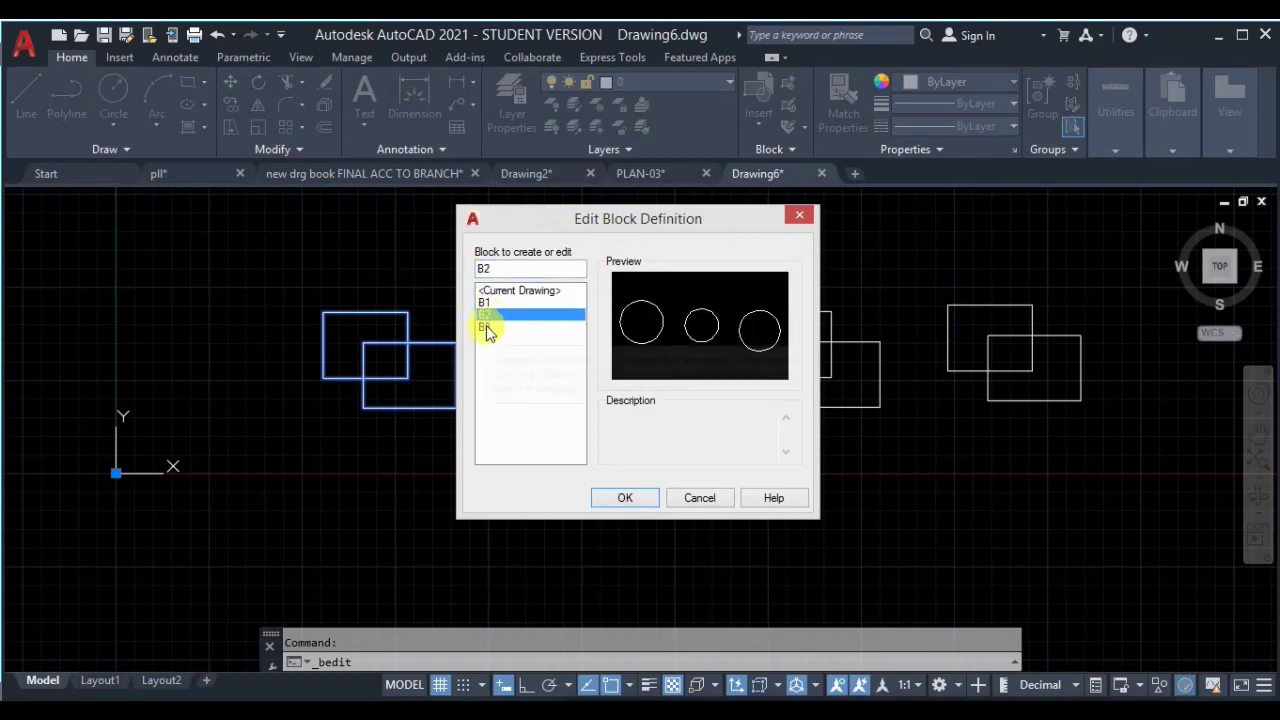
click(486, 328)
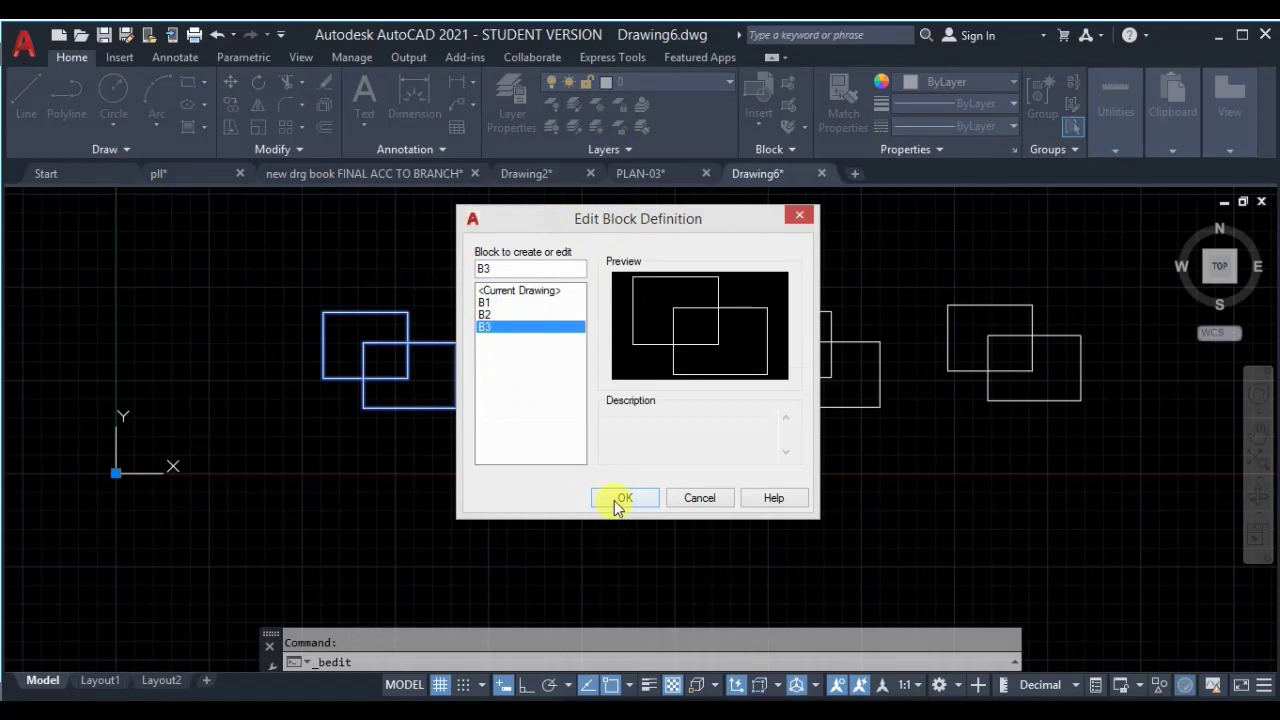
click(486, 315)
click(484, 303)
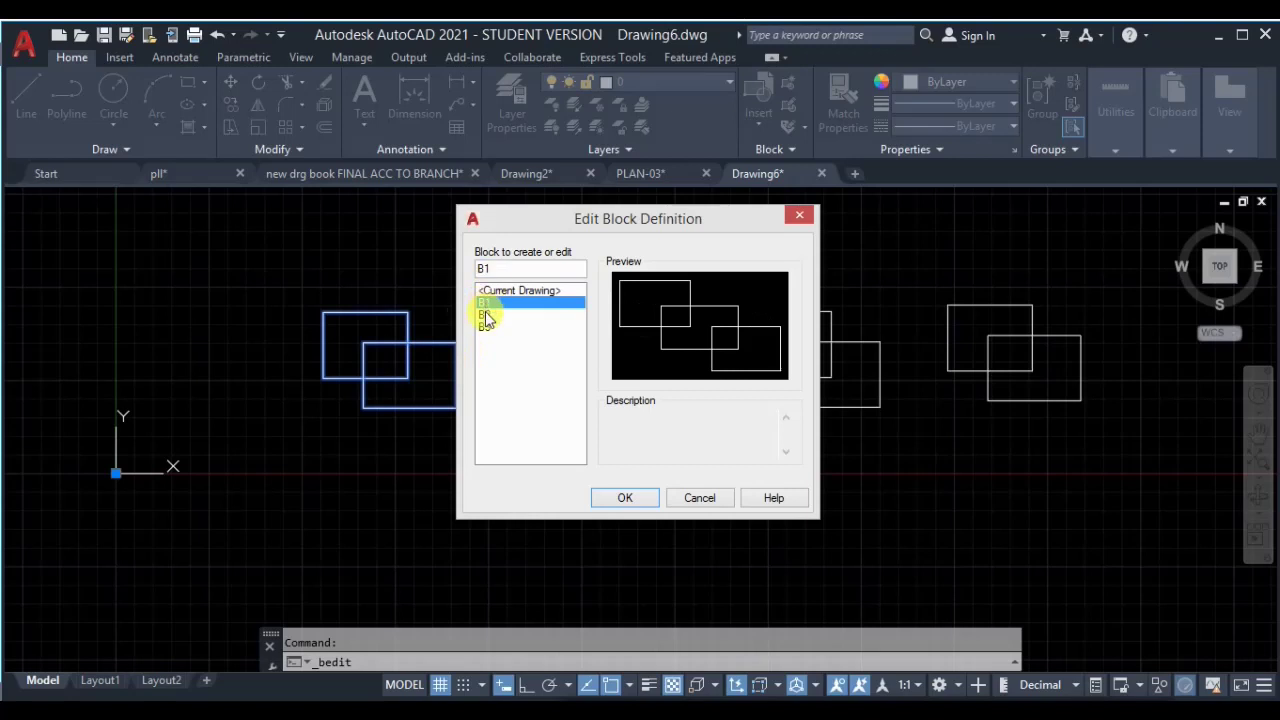
click(486, 314)
click(490, 303)
click(482, 316)
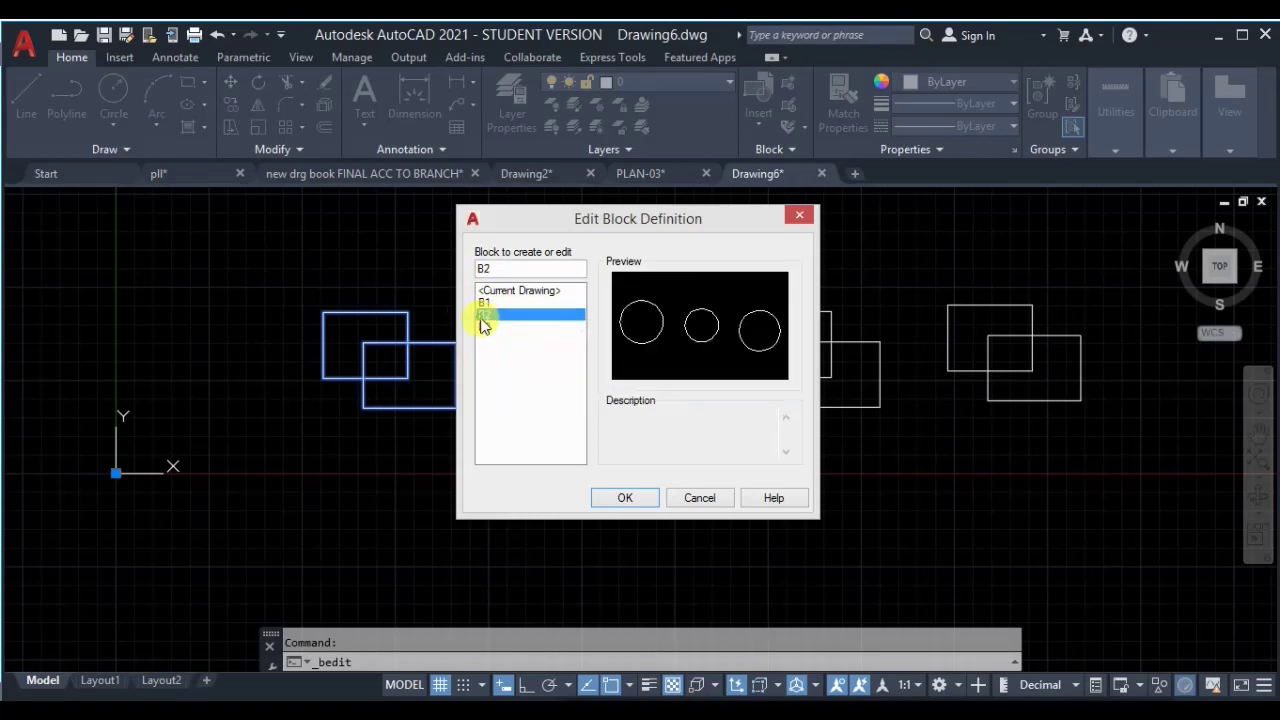
click(487, 327)
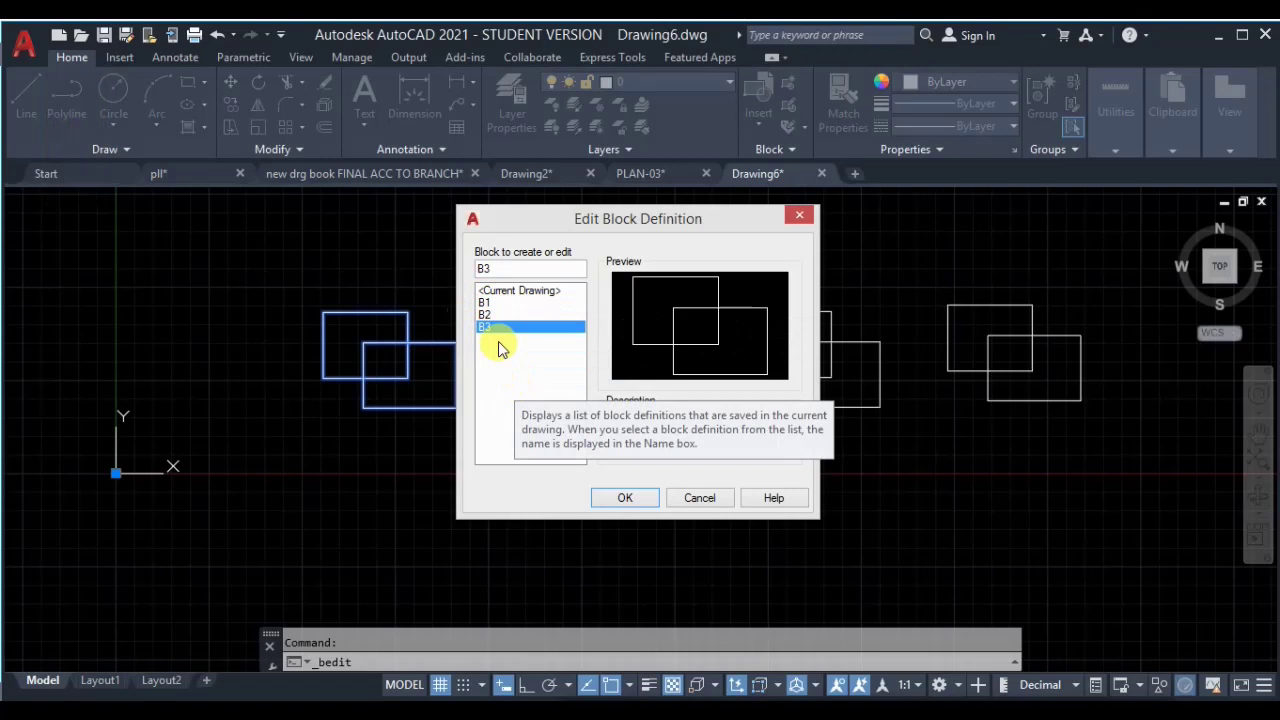
click(624, 497)
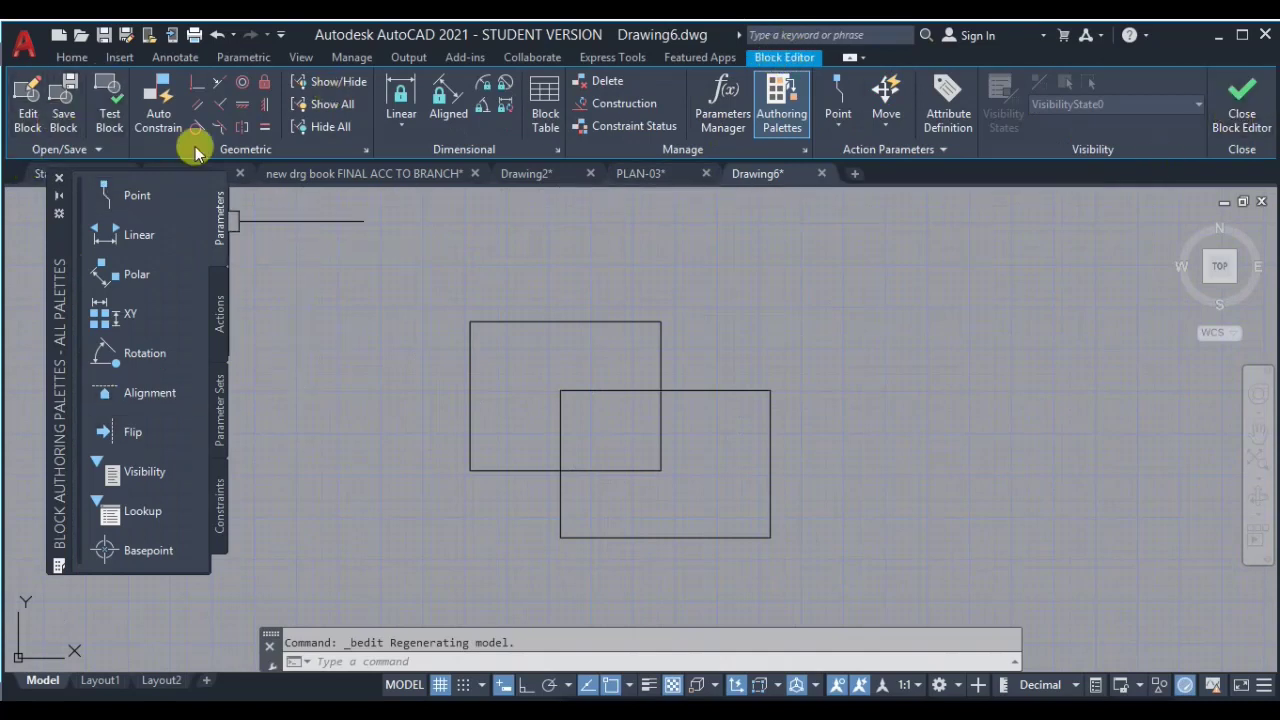
Step: Trim B3's overlapping inner lines into one stepped outline and save the block changes
click(72, 57)
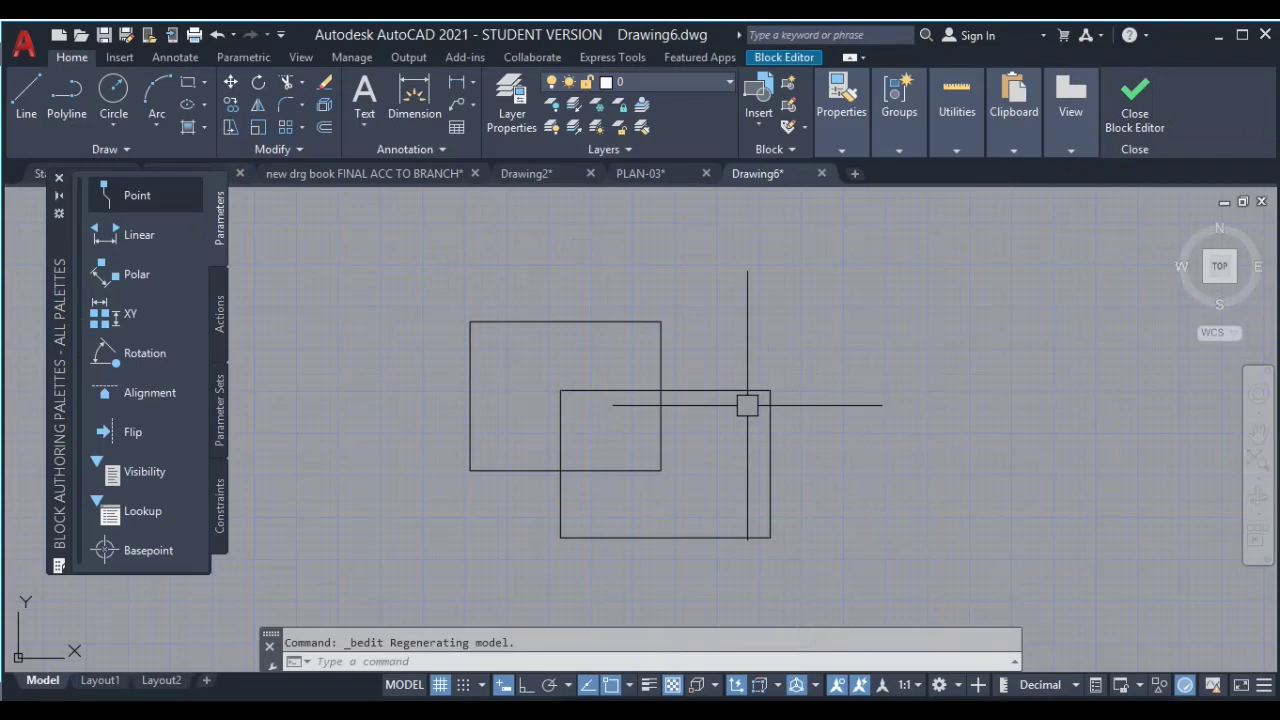
click(1135, 140)
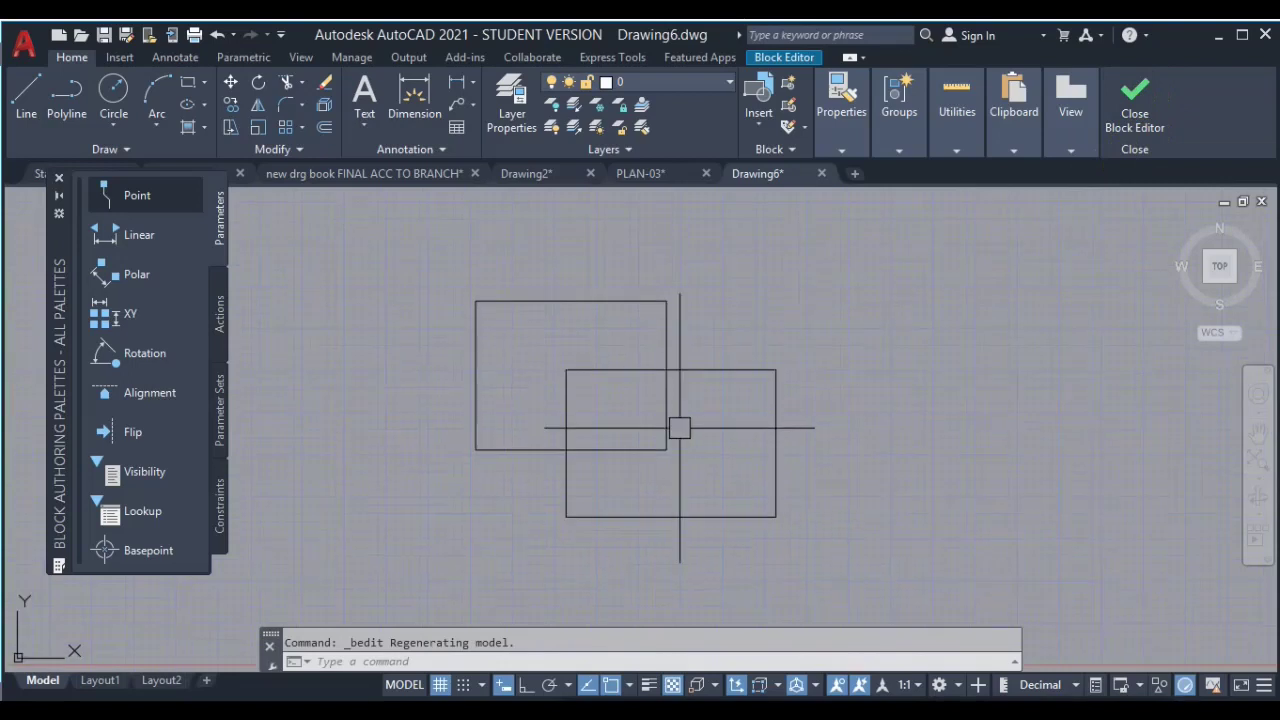
text(tr)
key(Return)
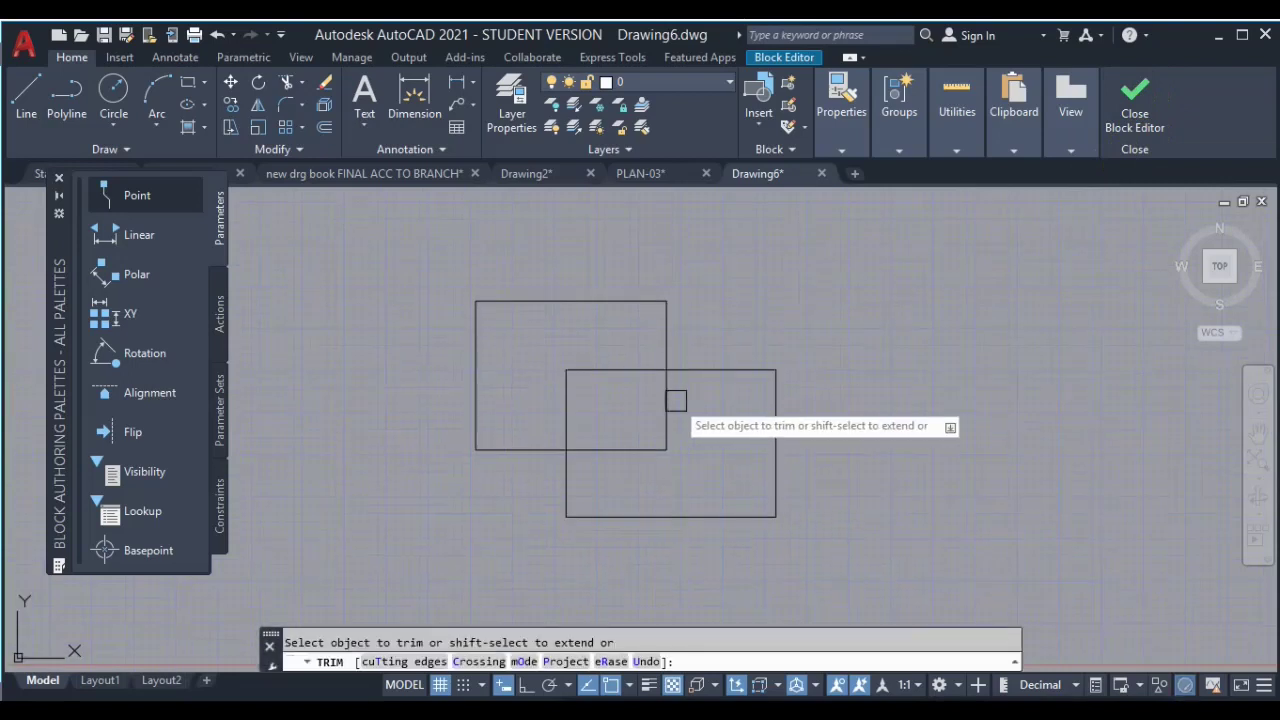
click(625, 449)
drag(523, 423, 594, 371)
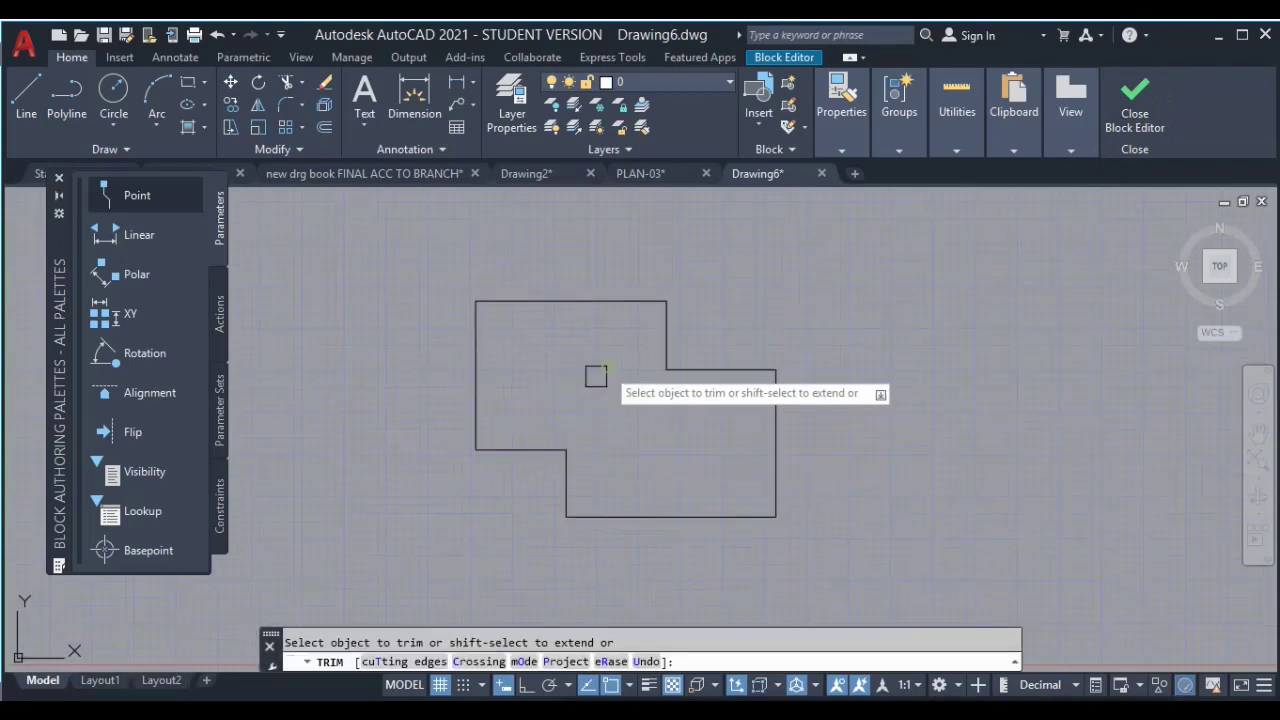
click(1138, 116)
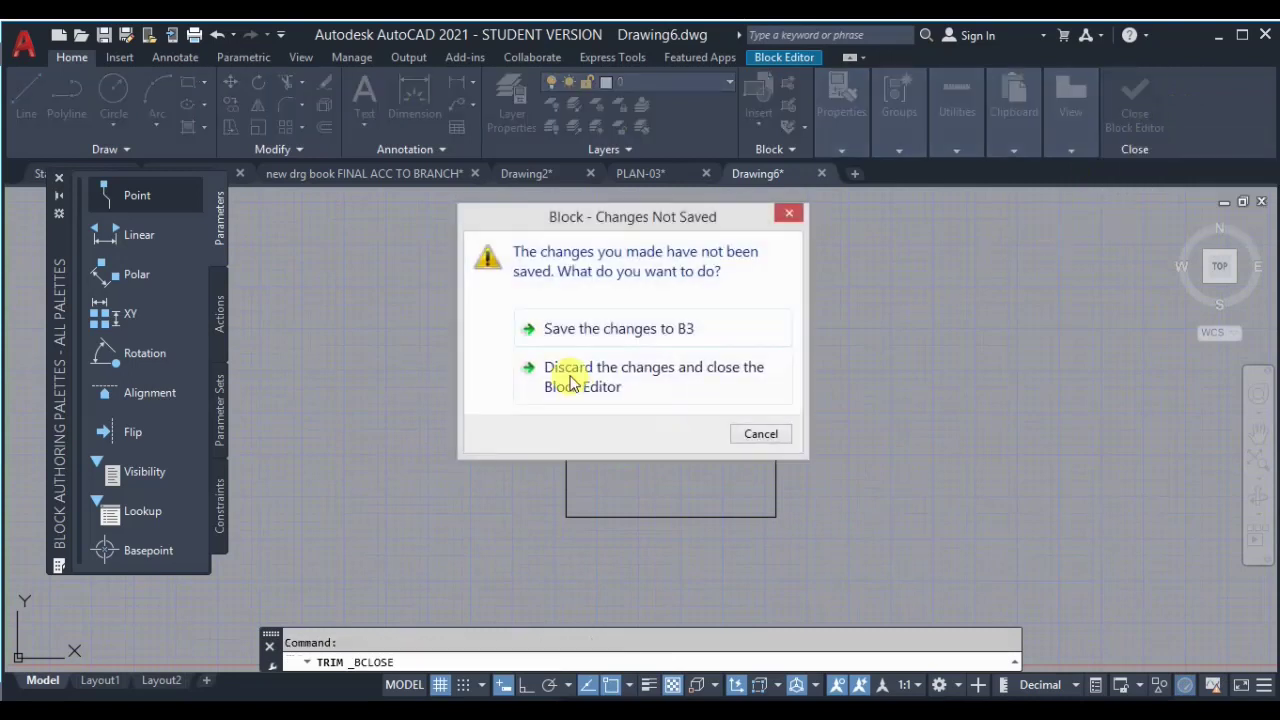
click(603, 335)
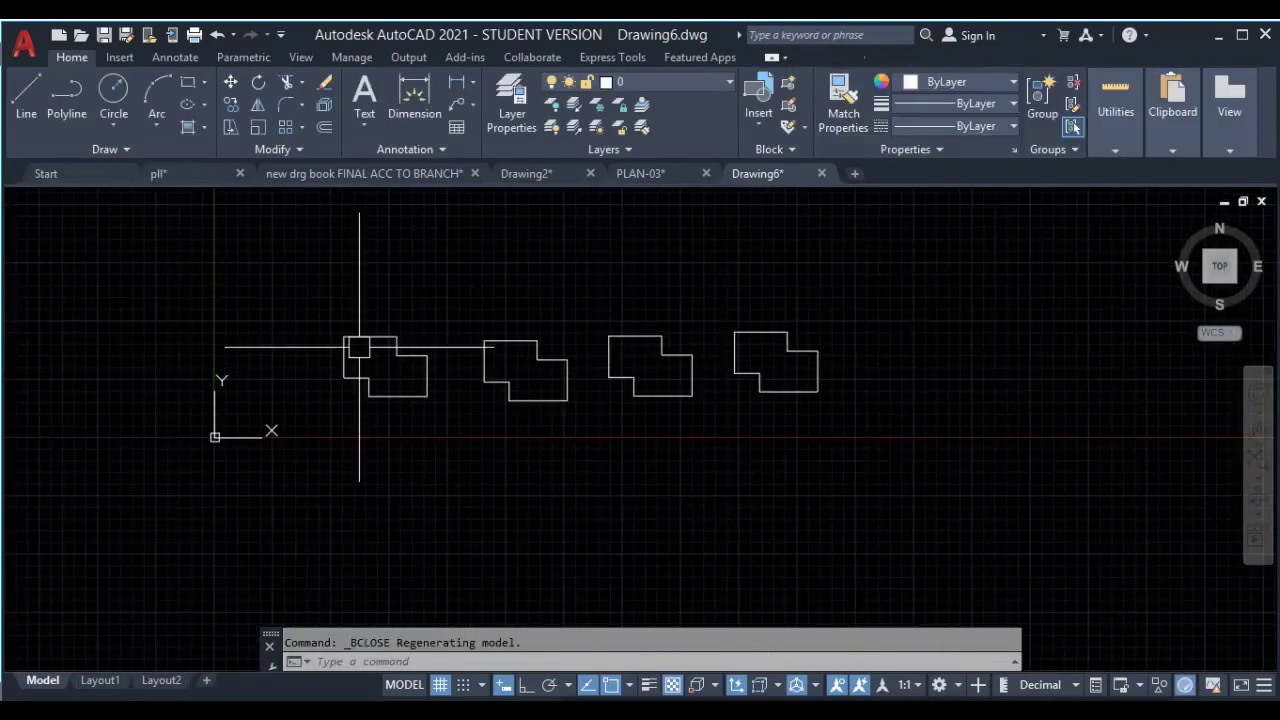
Step: Draw two overlapping circles in empty space above the stepped shapes
middle_drag(357, 357, 419, 492)
text(c)
key(Return)
click(415, 319)
click(492, 271)
key(Return)
click(600, 307)
click(462, 327)
Step: Window-select both circles and define them as a new block
click(260, 317)
click(651, 323)
text(b)
key(Return)
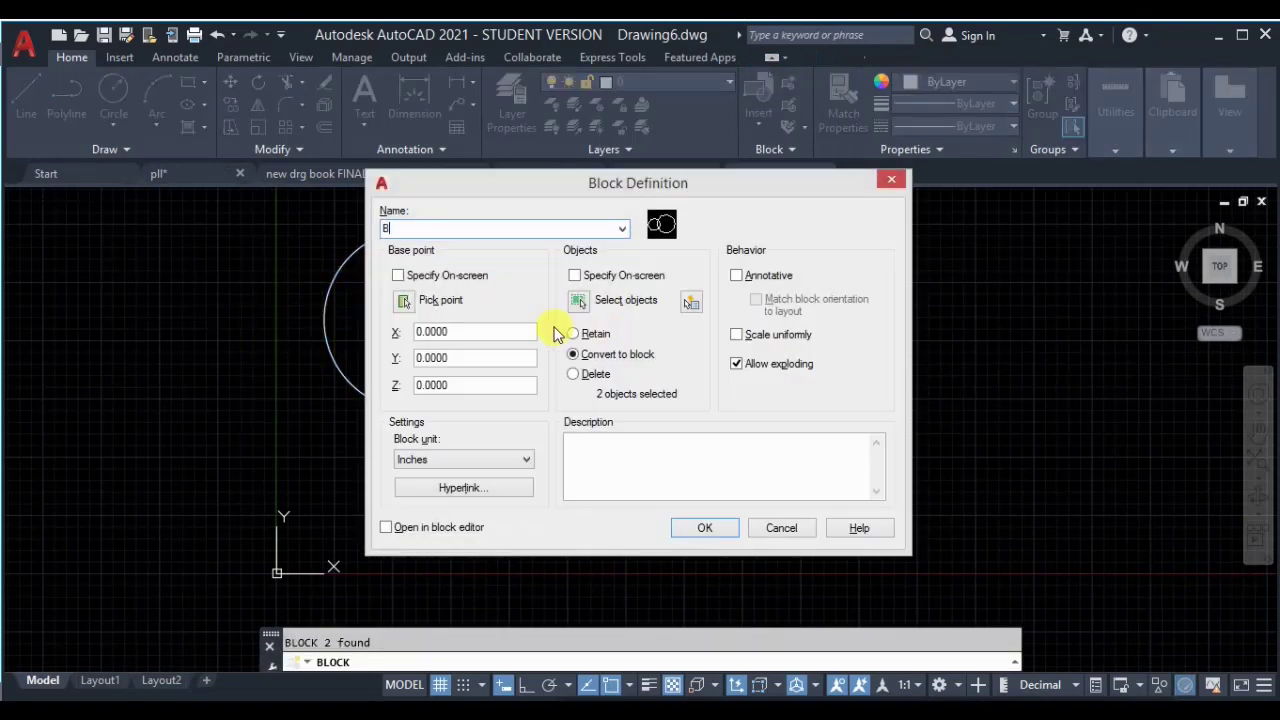
click(705, 528)
Step: Copy the circle block twice to the right across the drawing
click(886, 229)
middle_drag(765, 300, 410, 466)
text(c)
key(Return)
text(co)
key(Return)
scroll(165, 465, down, 2)
click(250, 458)
click(735, 399)
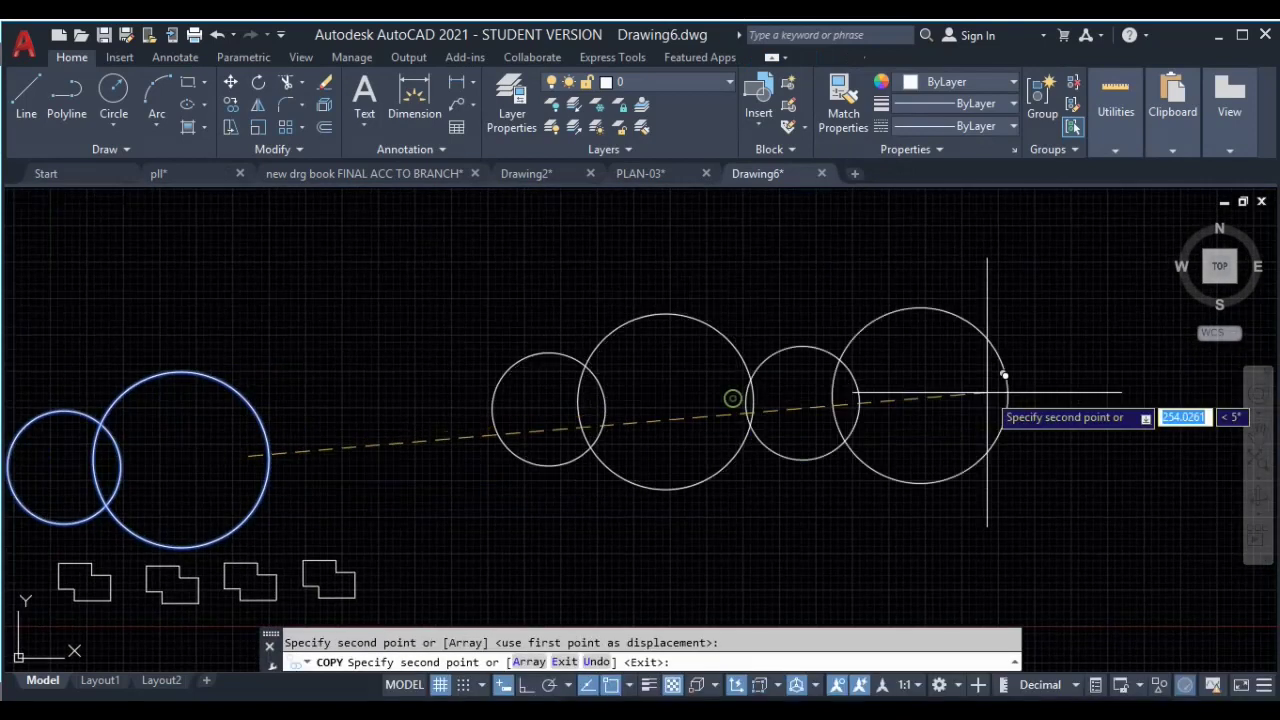
click(1128, 451)
key(Escape)
middle_drag(309, 408, 617, 349)
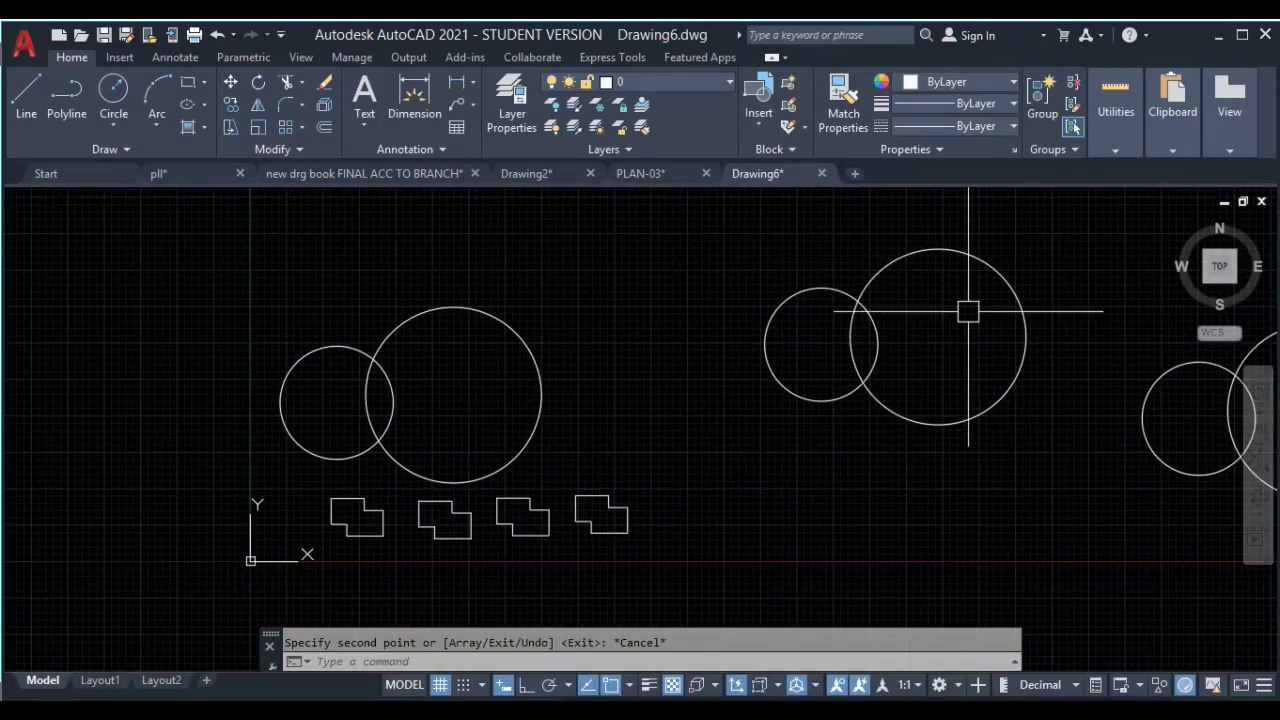
middle_drag(966, 306, 449, 294)
double_click(713, 316)
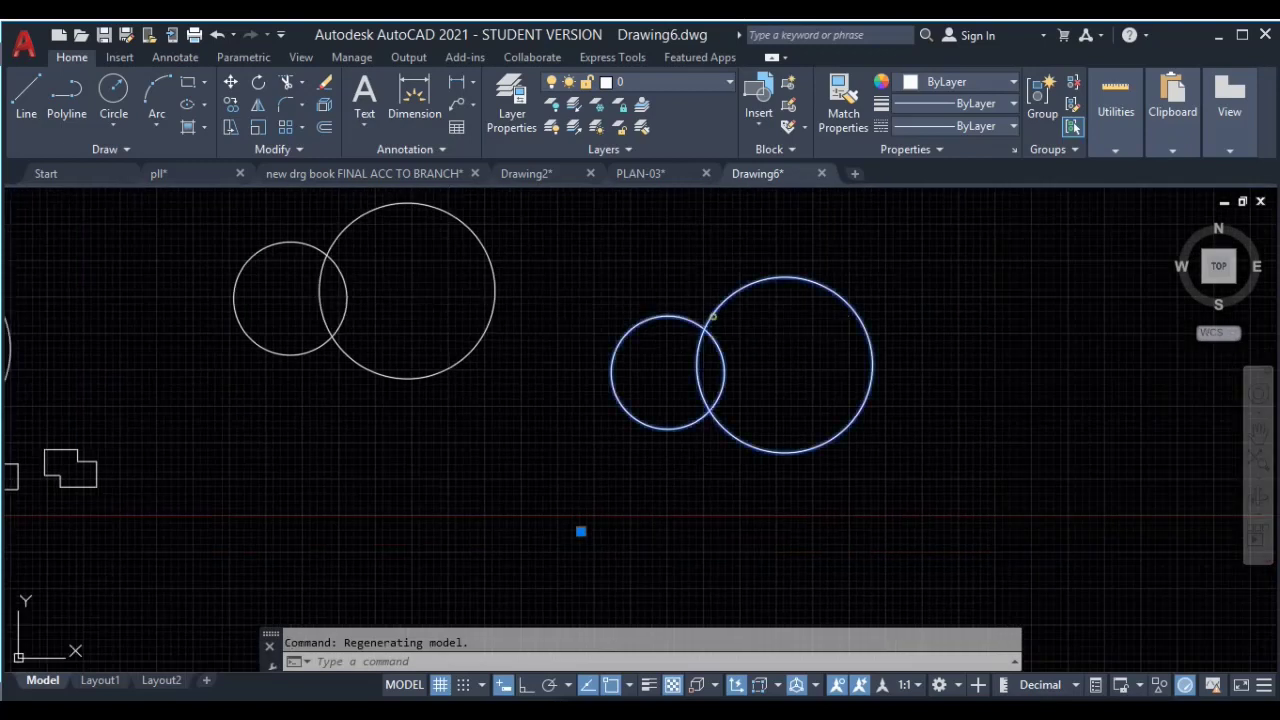
Step: Open block B4 for editing and draw a small circle inside each of its two circles
click(645, 493)
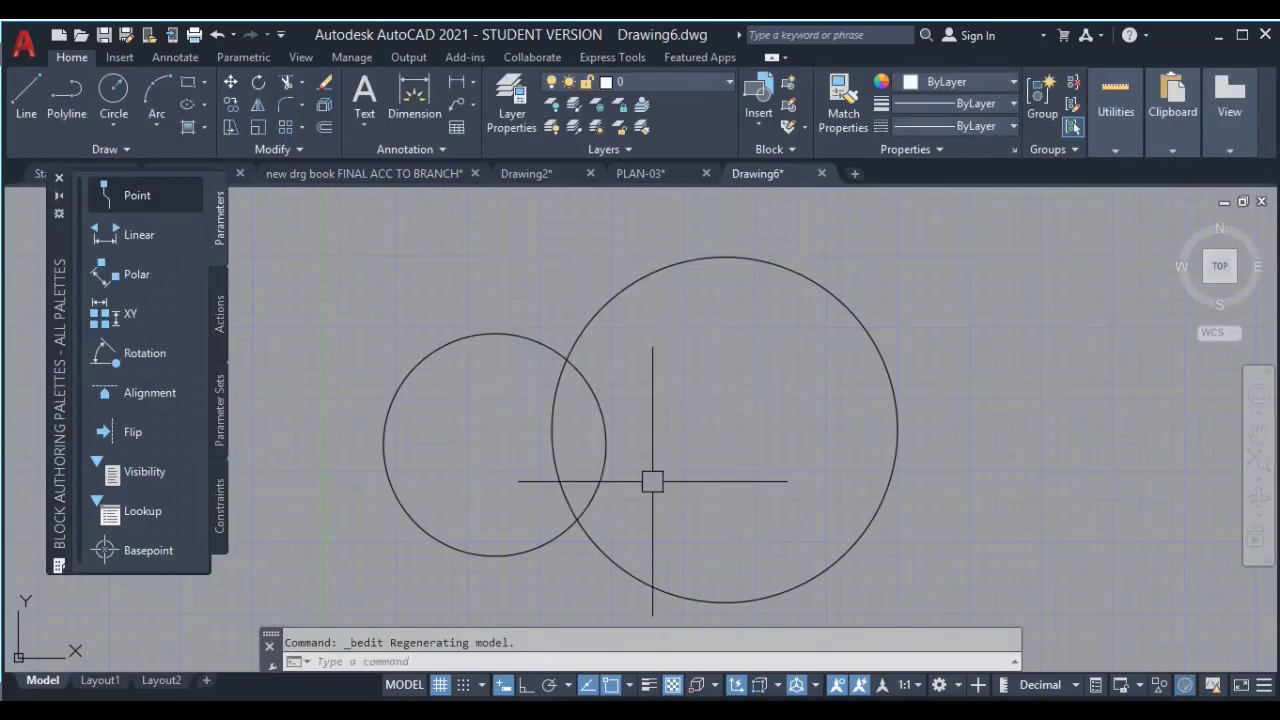
text(tr)
key(Return)
key(Escape)
text(c)
key(Return)
click(762, 438)
click(762, 372)
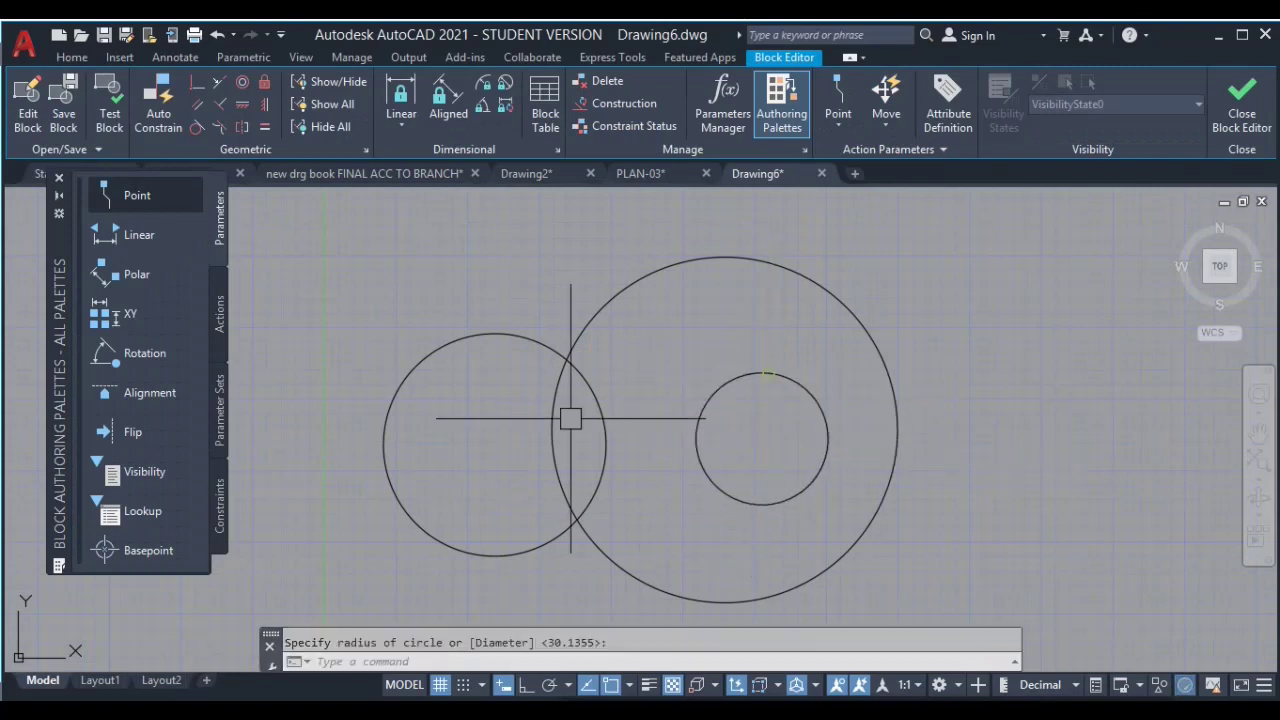
key(Return)
click(475, 443)
click(442, 409)
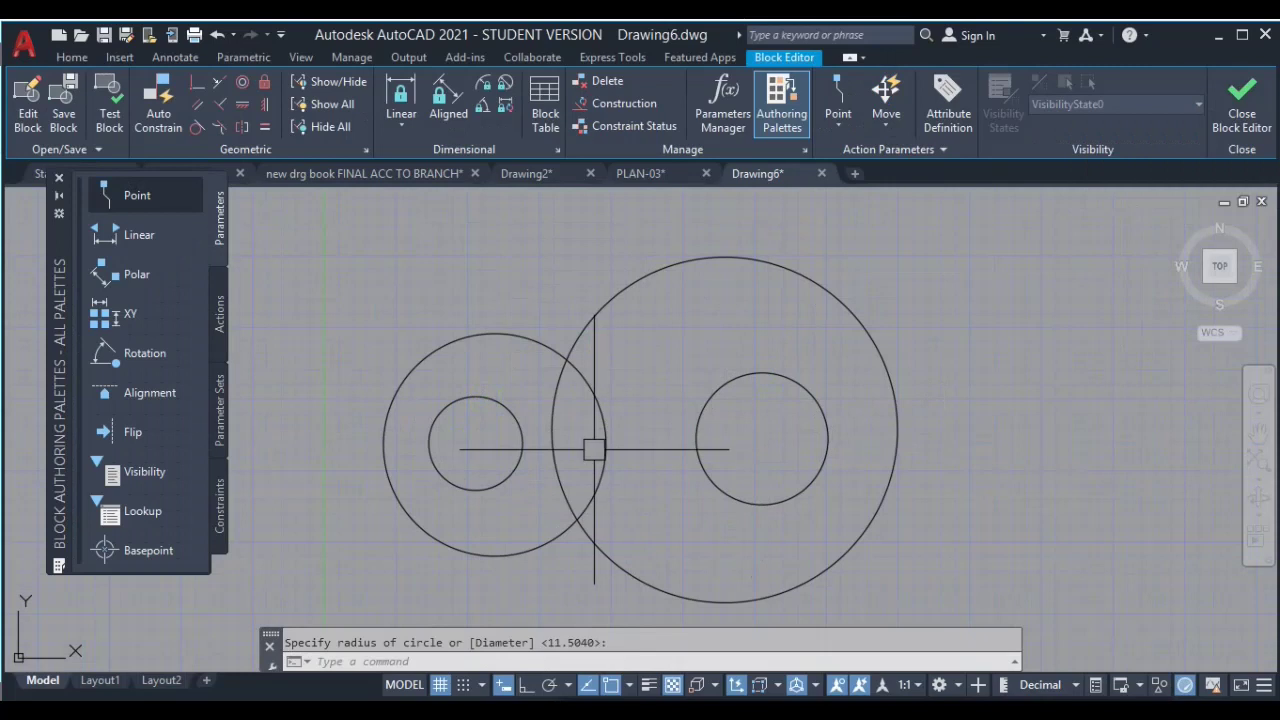
Step: Trim the overlapping arcs of the two circles and save the edited outline to B4
text(tr)
key(Return)
click(600, 406)
click(563, 385)
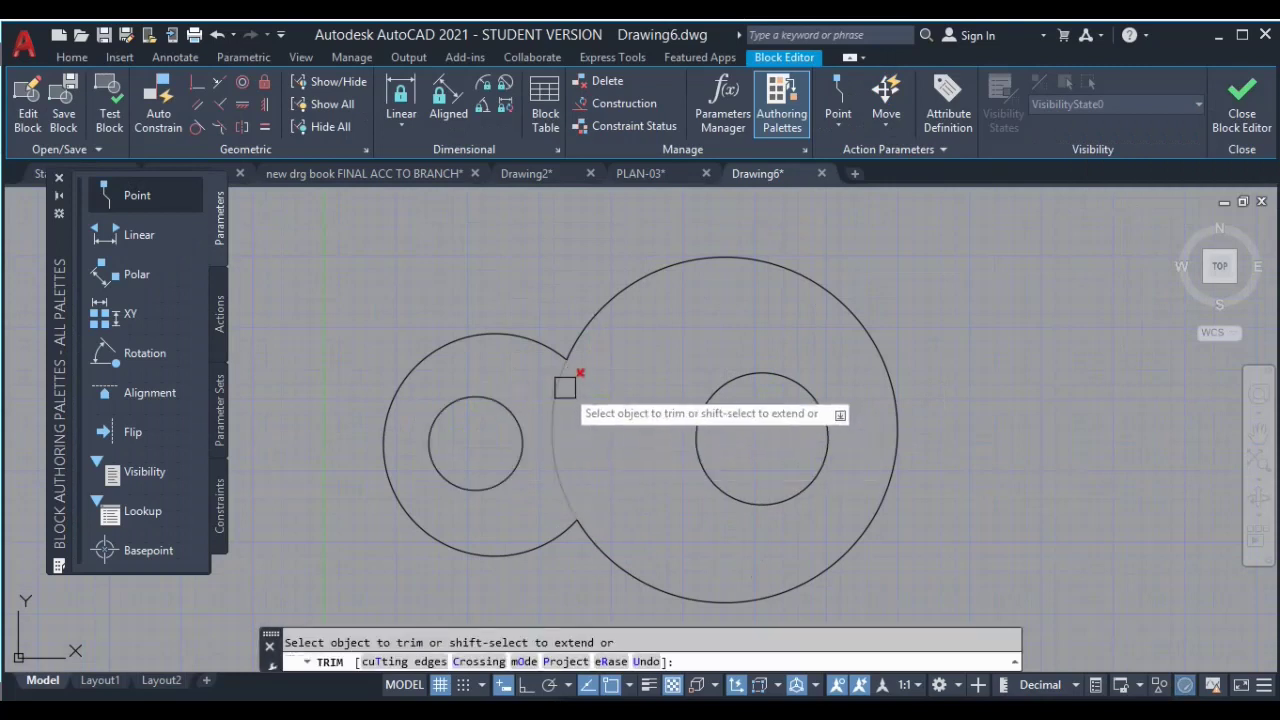
click(1240, 110)
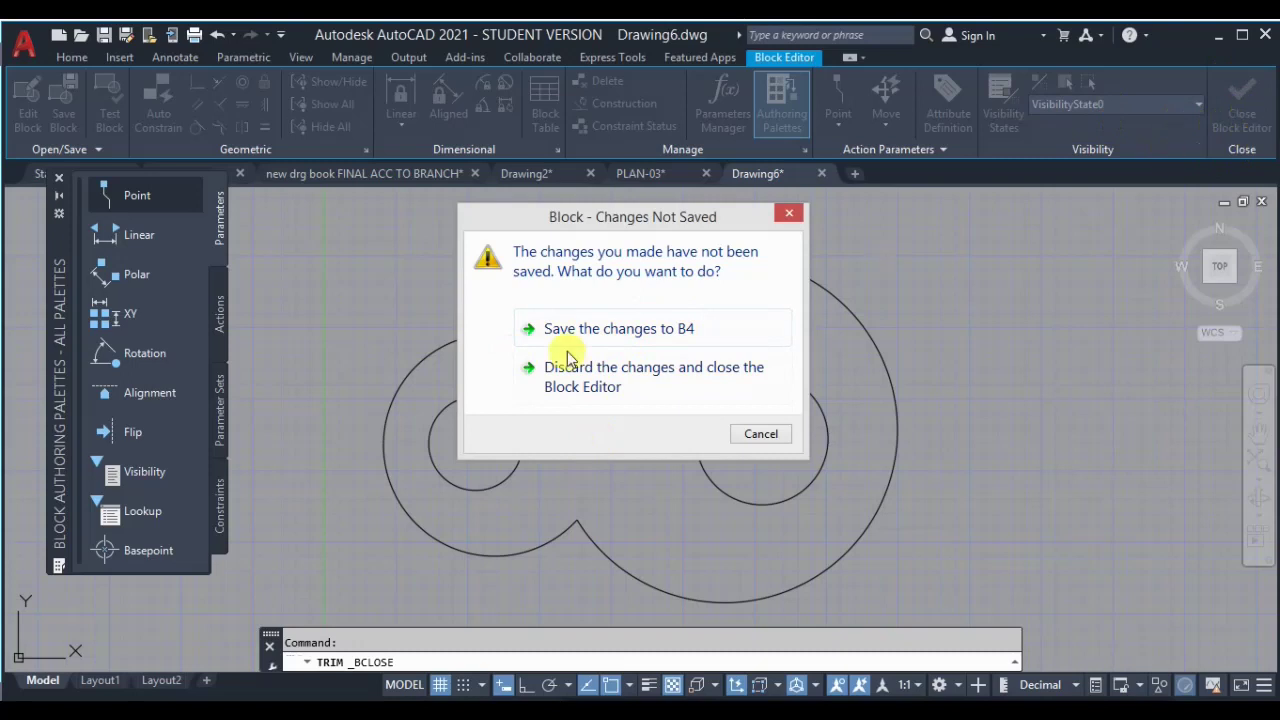
click(624, 334)
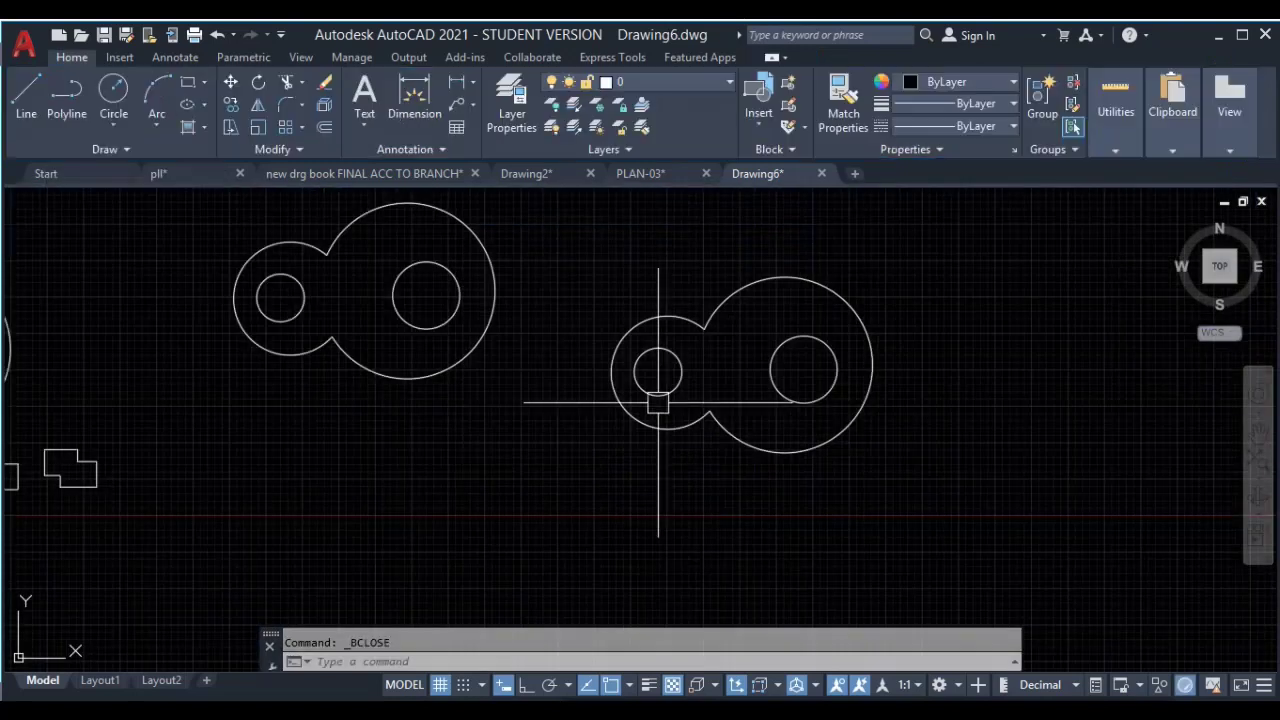
Step: Leave Drawing6 with its finished circle blocks and bring up the PLAN-03 floor plan
click(669, 372)
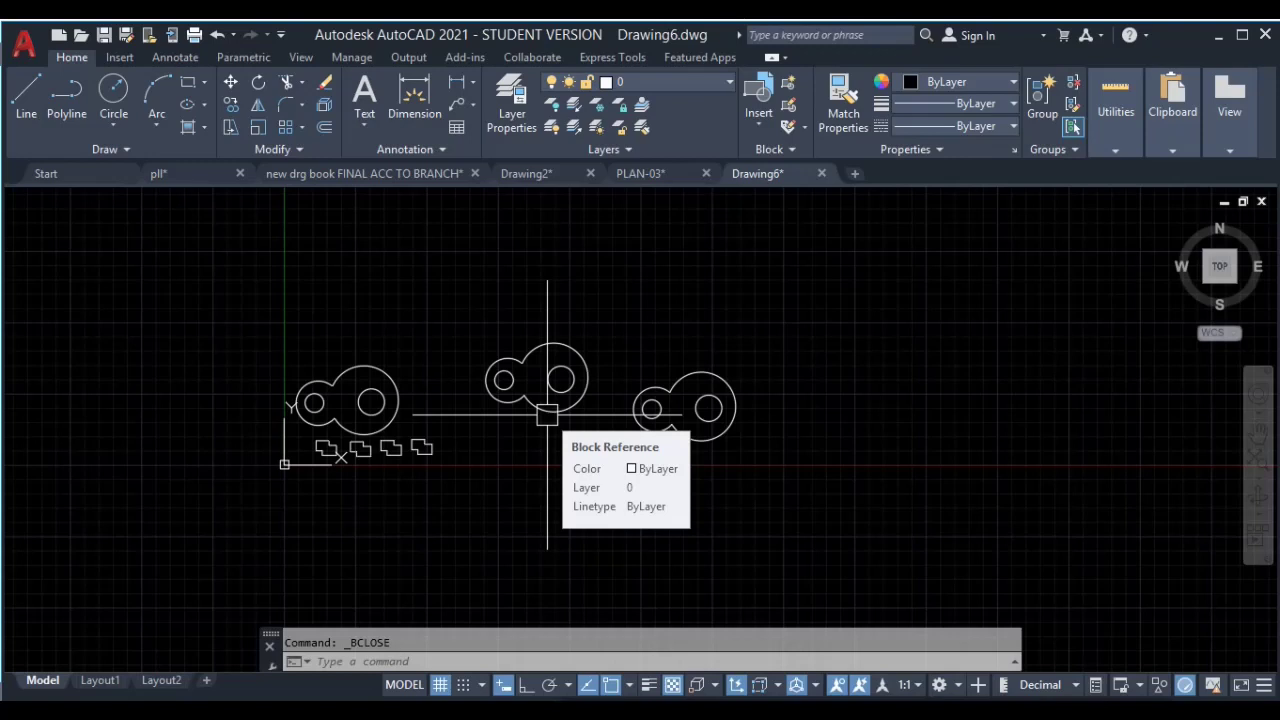
click(636, 172)
scroll(579, 315, up, 5)
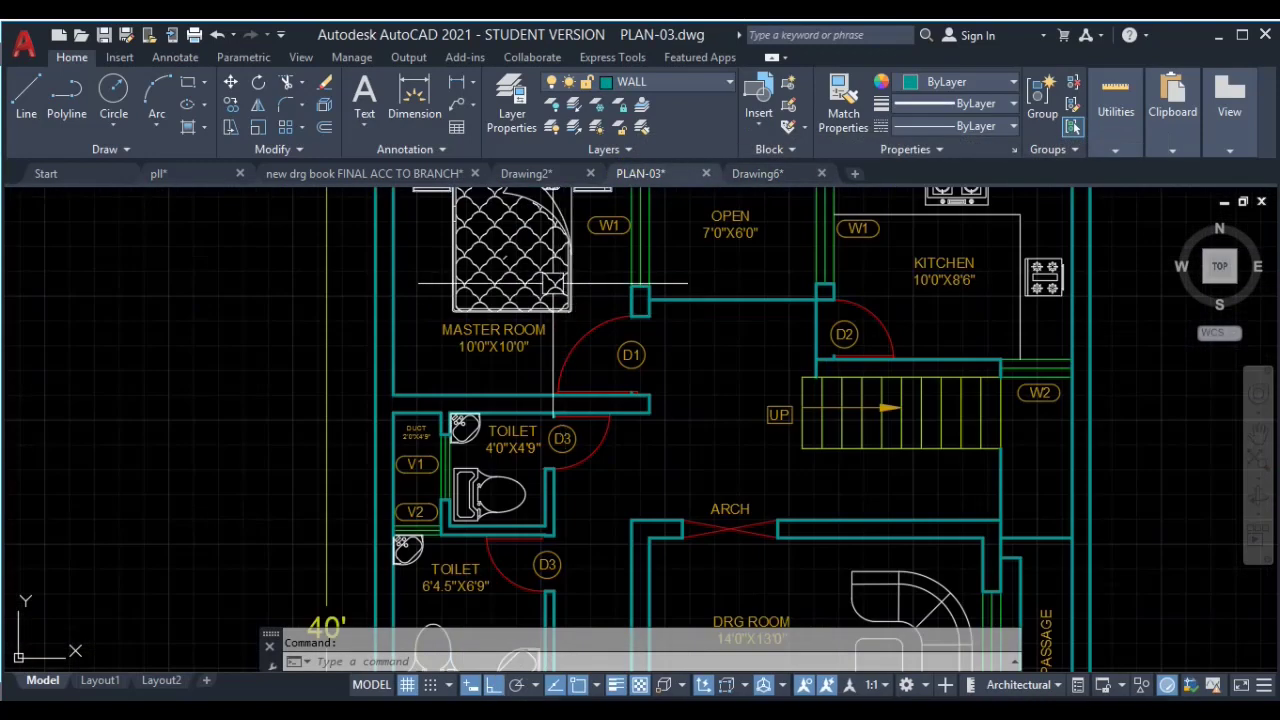
Step: Inspect the master-room bed, the two kitchen stoves and the first toilet block in PLAN-03
click(520, 300)
middle_drag(591, 357, 591, 443)
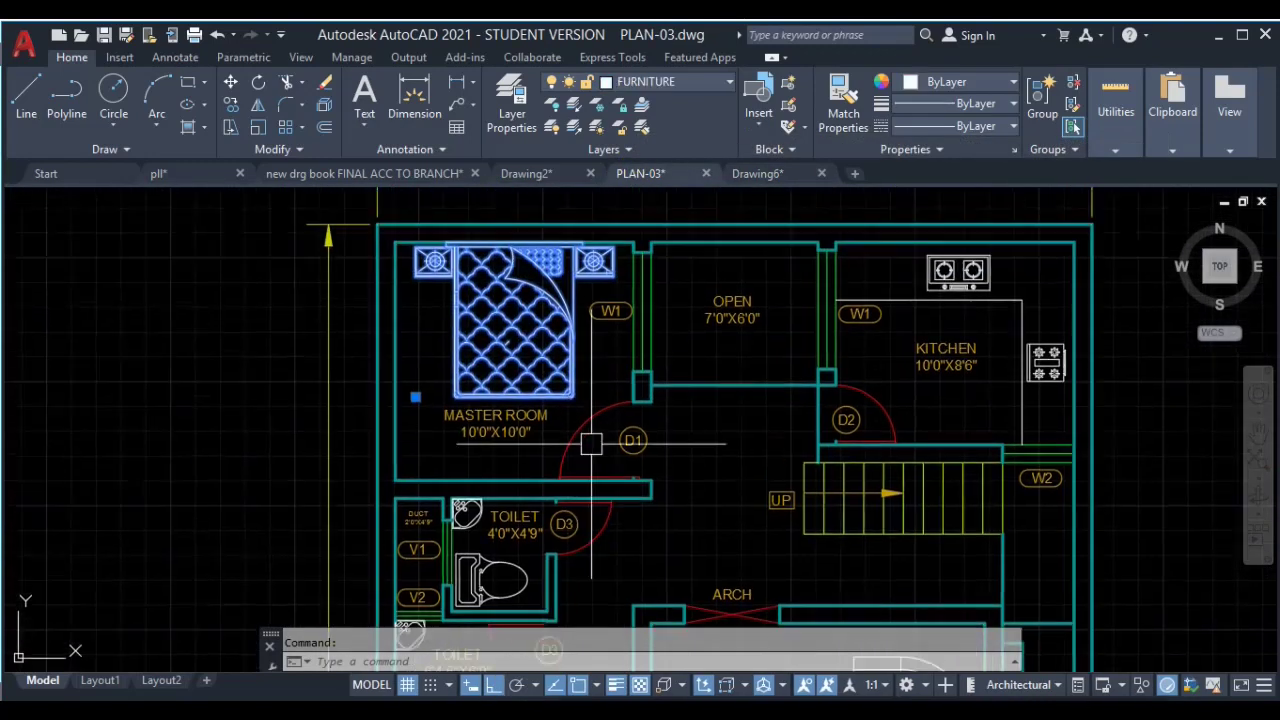
click(966, 268)
click(1045, 362)
middle_drag(409, 529, 400, 366)
click(470, 420)
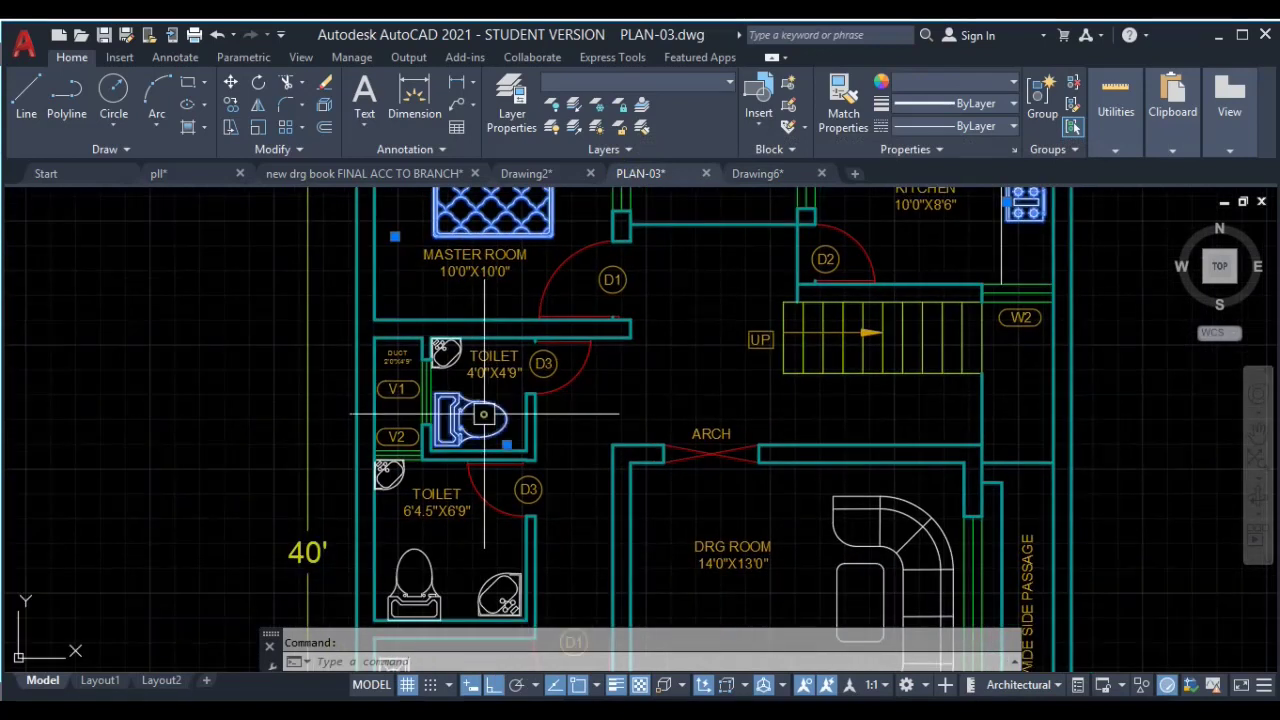
Step: Inspect the drawing-room sofa, toilet fixtures and guest-room blocks, then deselect and zoom out
middle_drag(470, 571, 470, 420)
click(919, 420)
middle_drag(919, 420, 890, 332)
click(424, 350)
click(424, 517)
key(Escape)
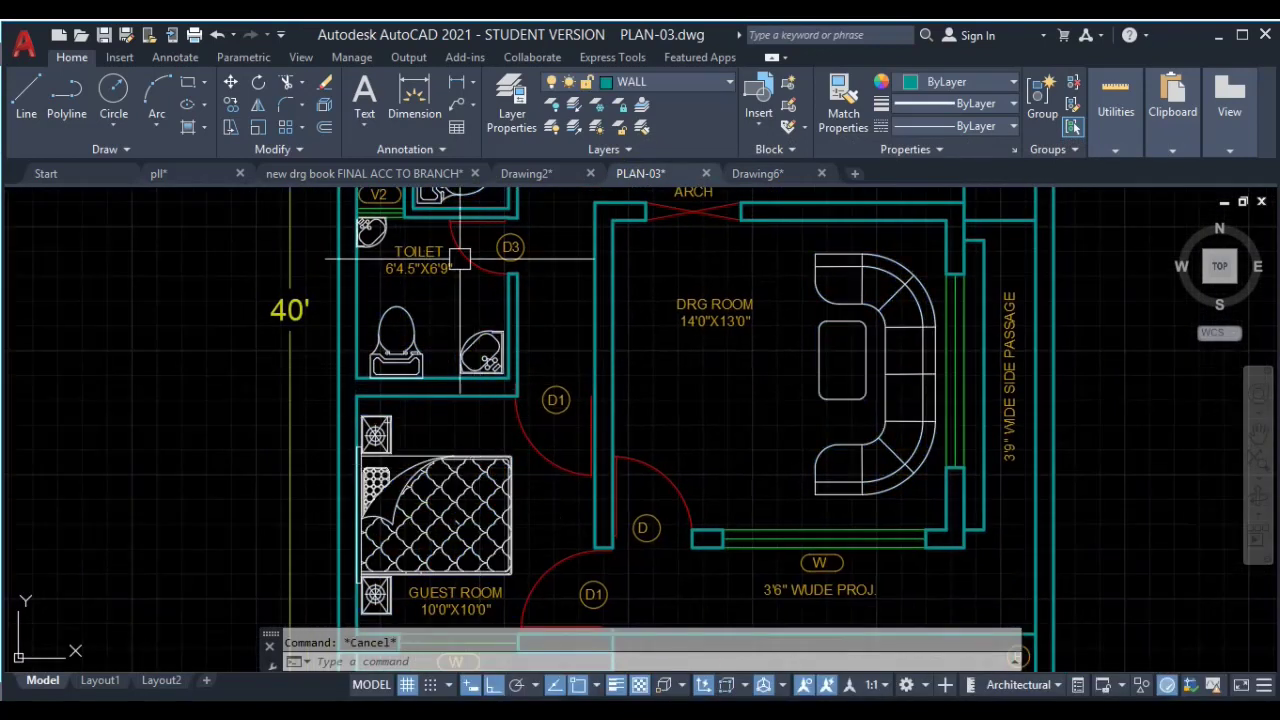
scroll(551, 469, down, 2)
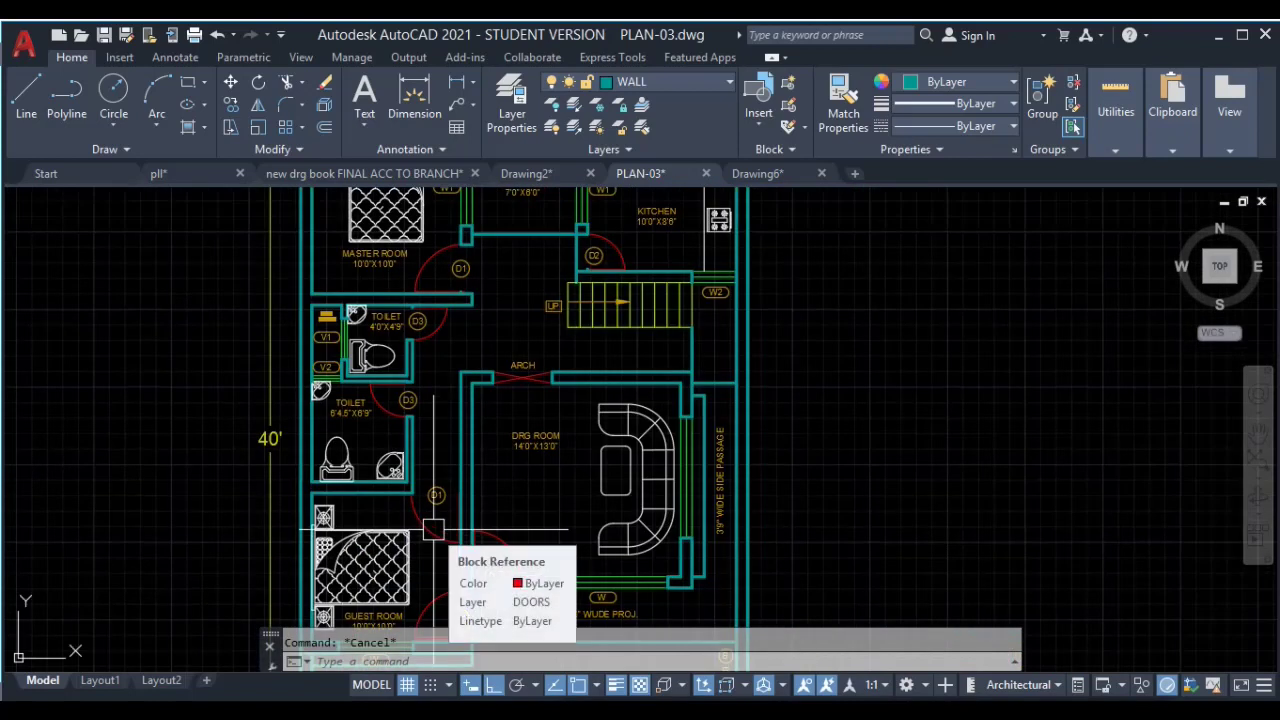
middle_drag(560, 420, 562, 450)
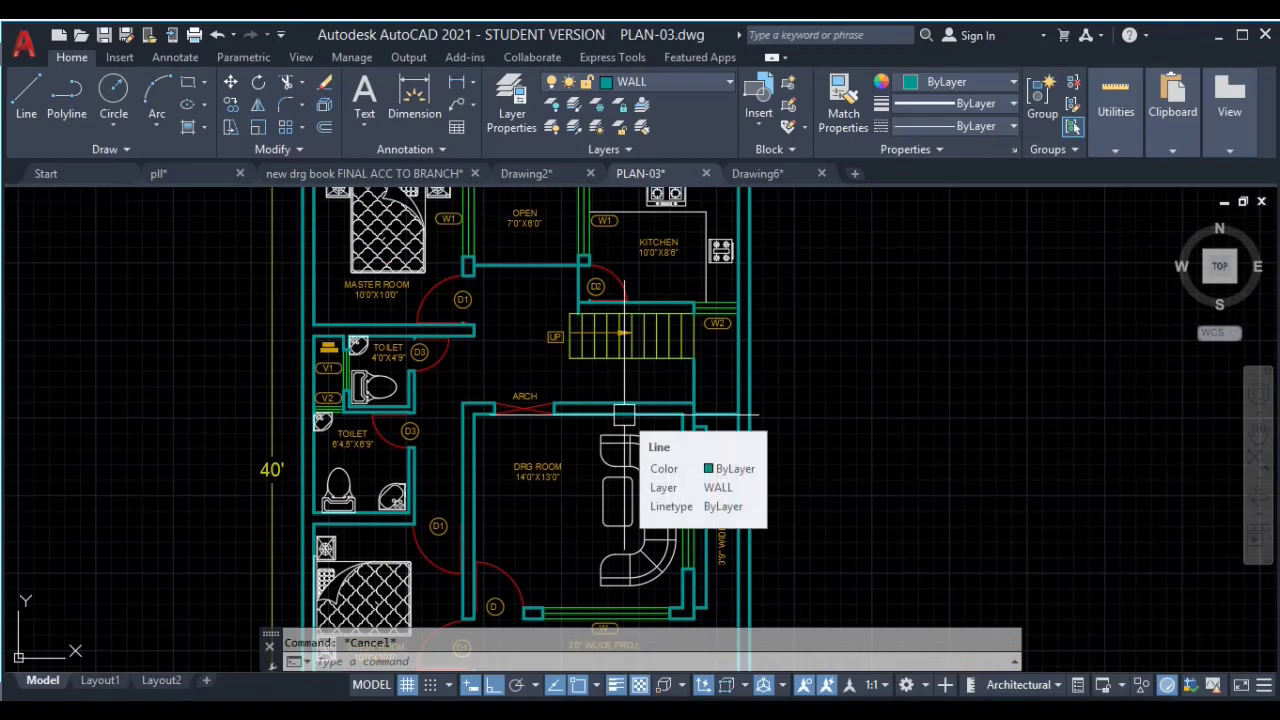
scroll(624, 413, down, 4)
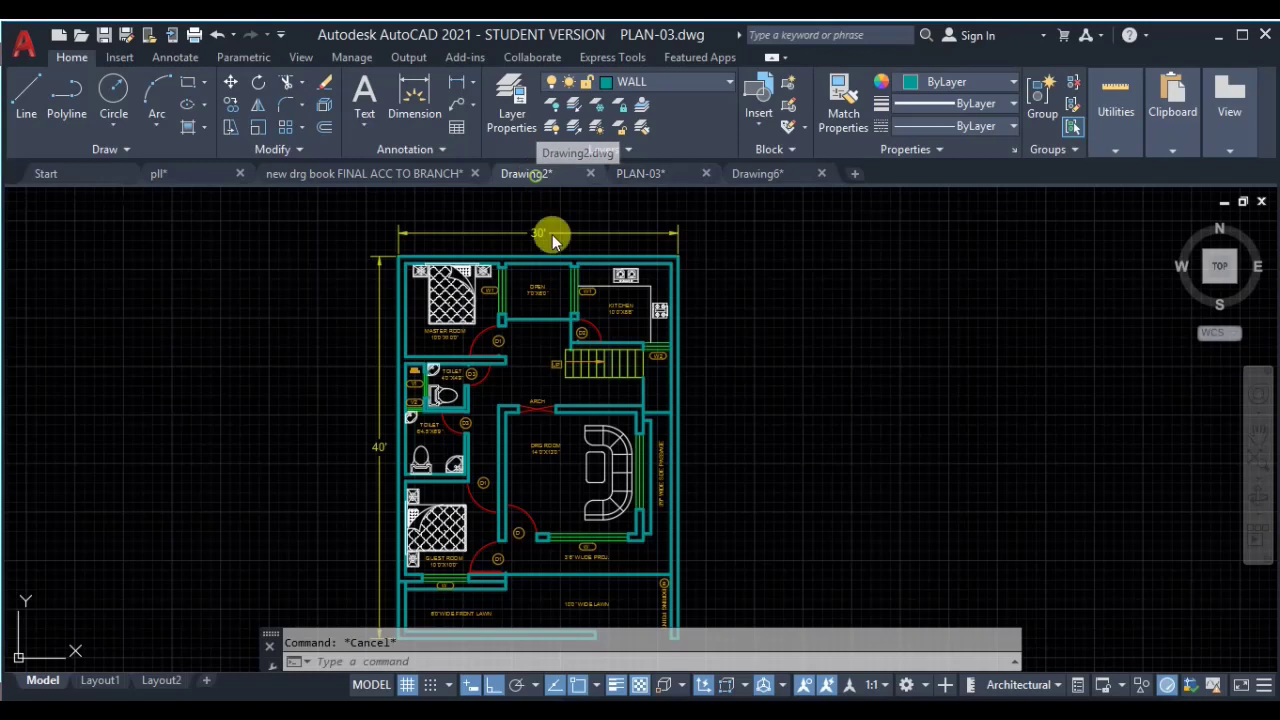
scroll(374, 237, up, 2)
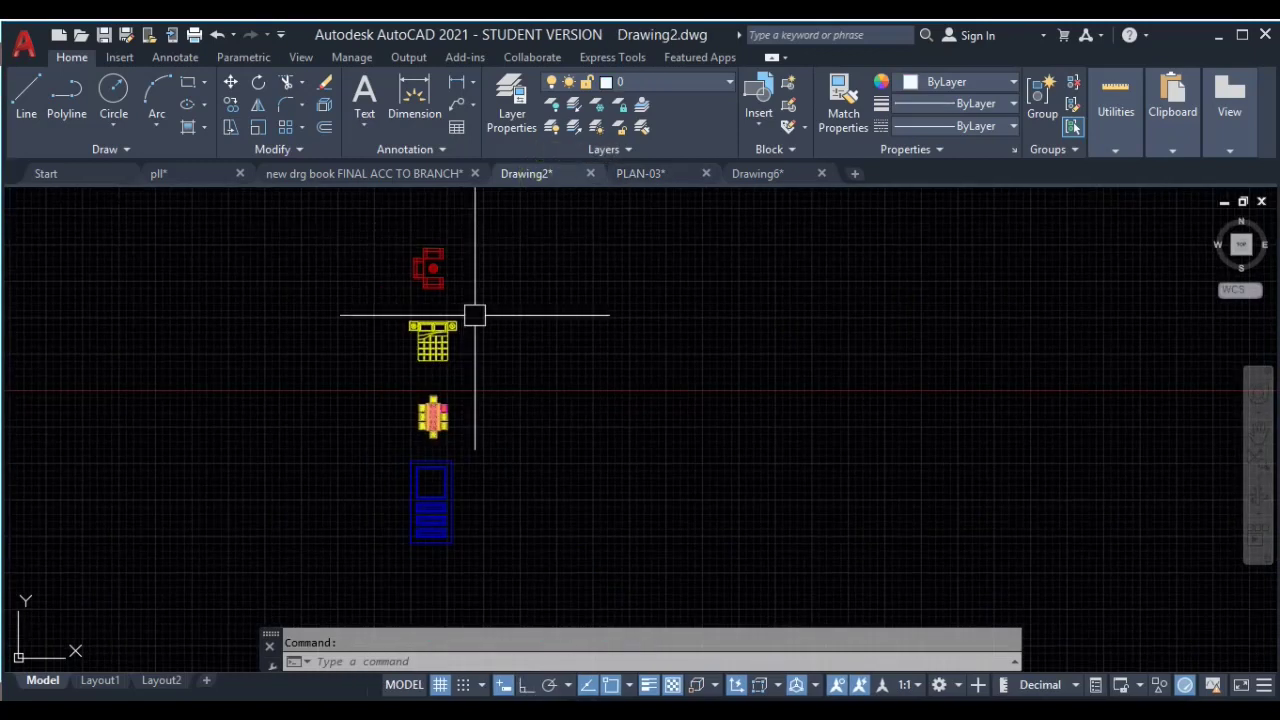
Step: Crossing-select the red chair's objects and turn them into a block named SOFA
scroll(420, 349, up, 2)
scroll(500, 417, up, 1)
scroll(439, 282, up, 1)
click(439, 282)
click(537, 357)
middle_drag(535, 343, 491, 383)
key(Escape)
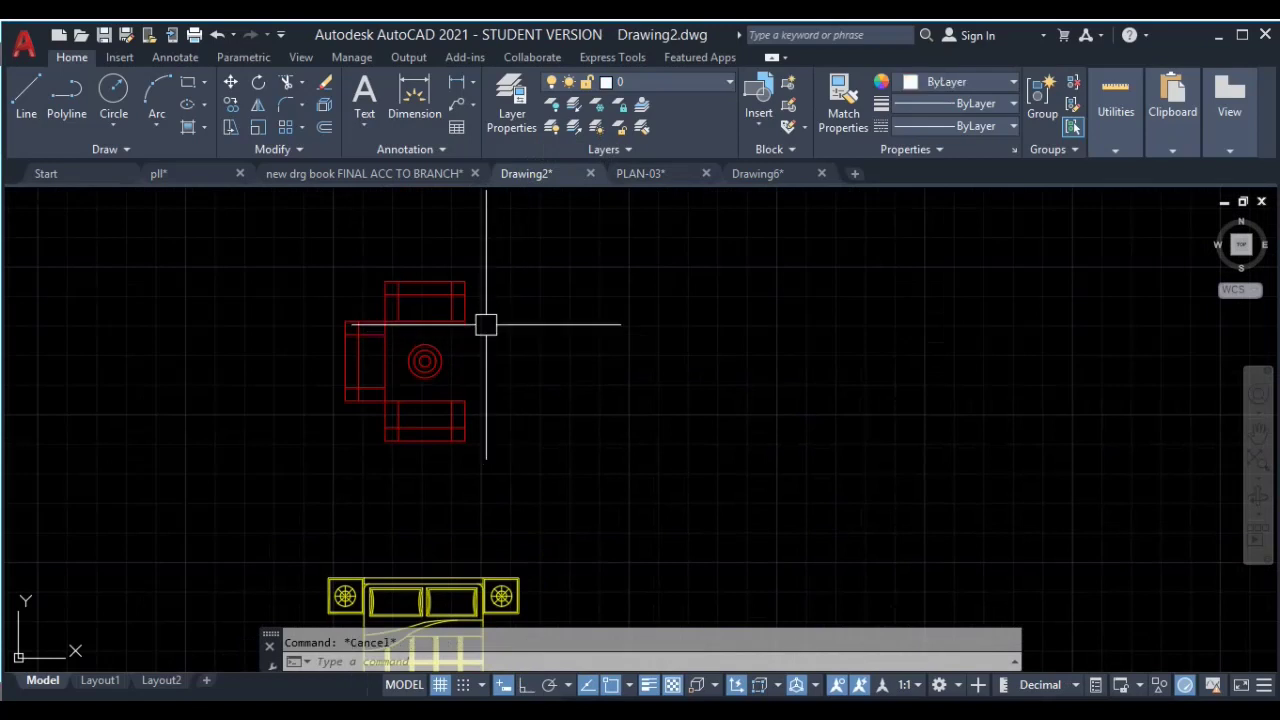
click(537, 262)
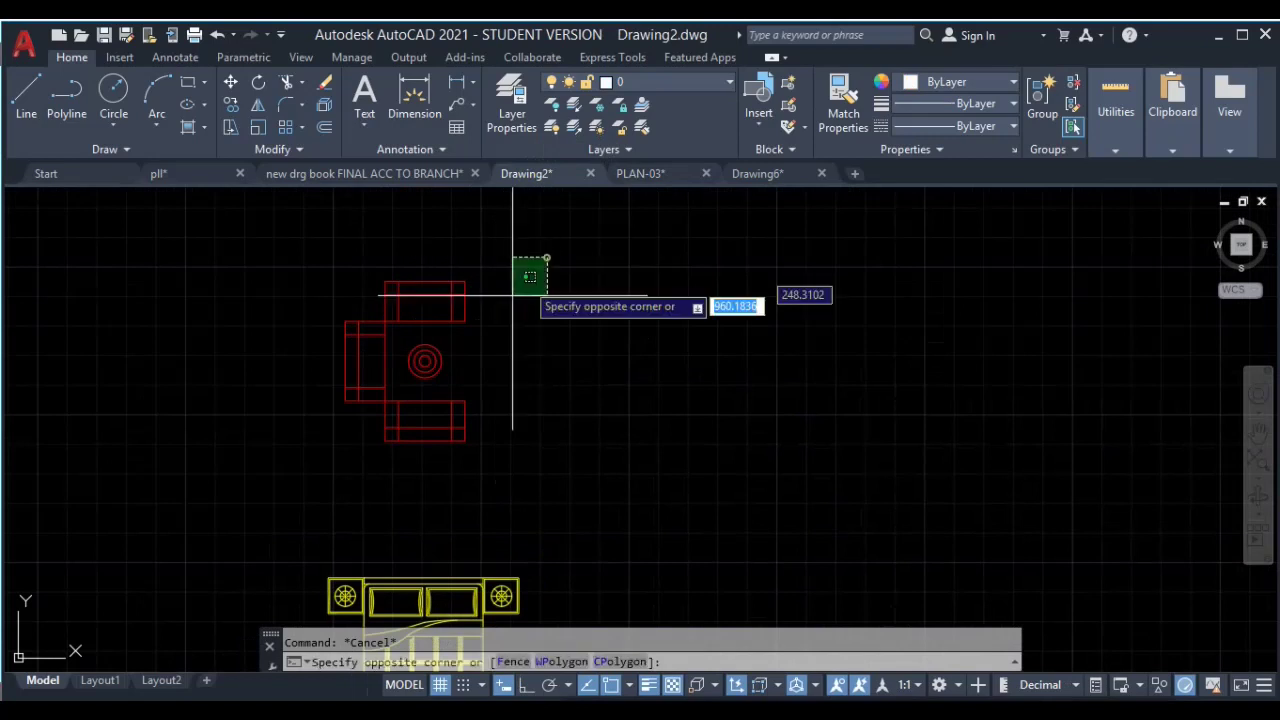
click(305, 461)
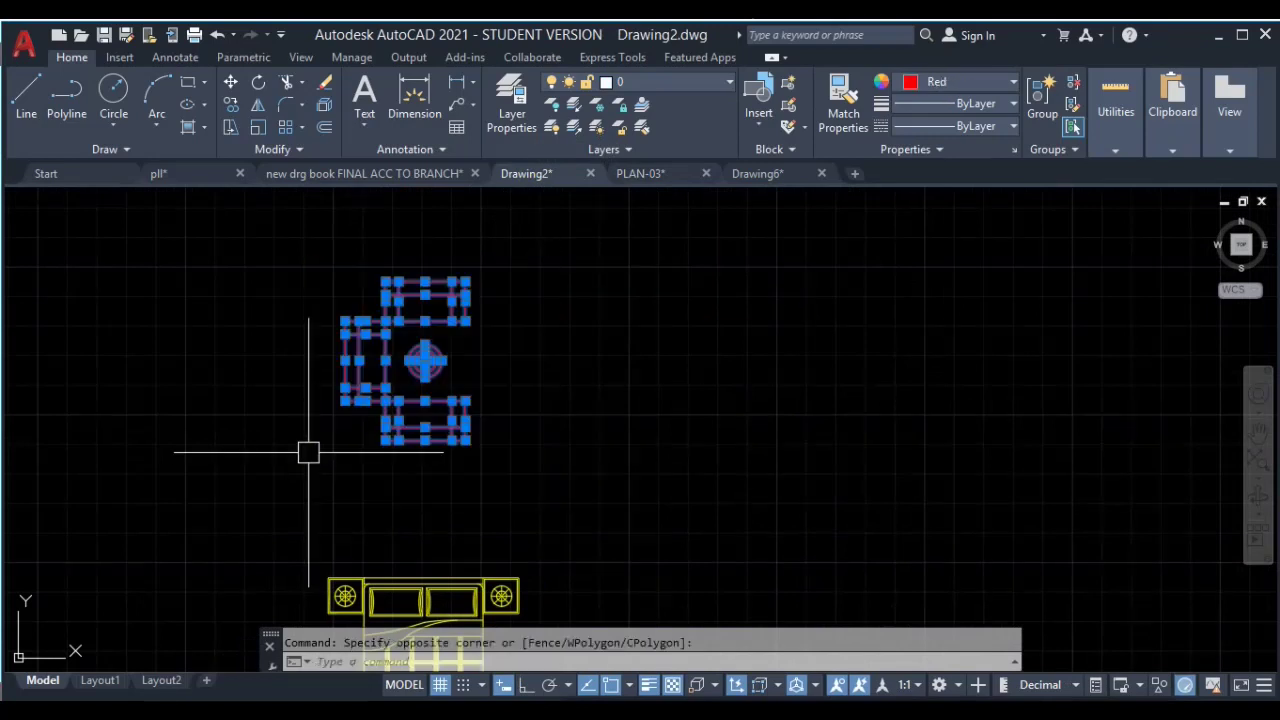
text(b)
key(Return)
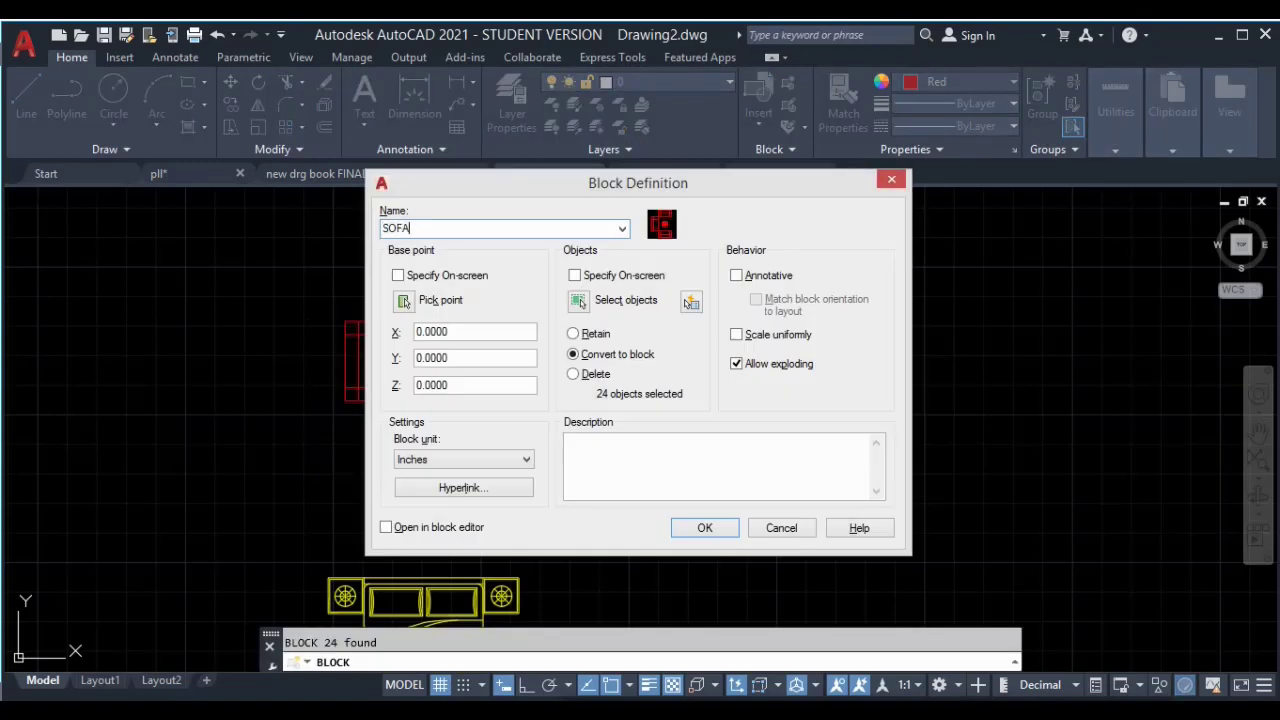
click(727, 535)
Step: Start copying the new SOFA block from a base point on the block
click(268, 416)
text(co)
key(Return)
scroll(269, 416, down, 3)
scroll(340, 420, up, 2)
click(340, 420)
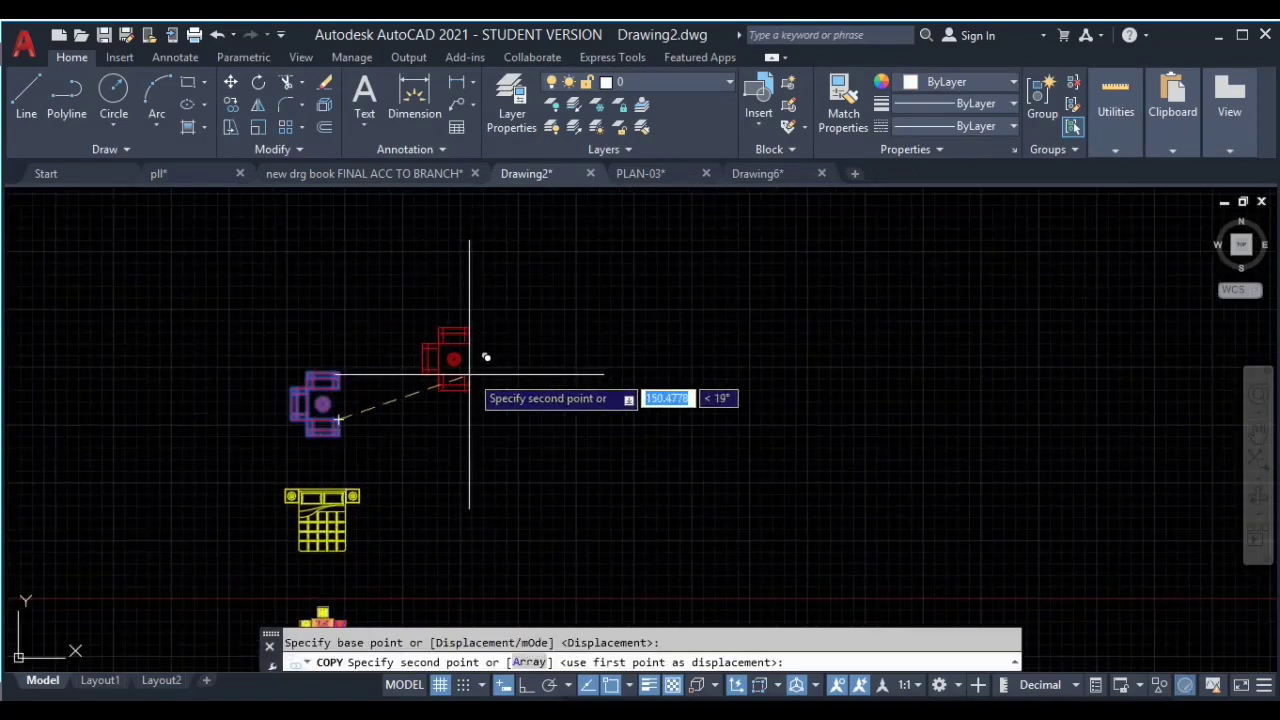
Step: Place eight SOFA copies: six in a row to the right and two below it
click(470, 376)
click(572, 369)
click(676, 368)
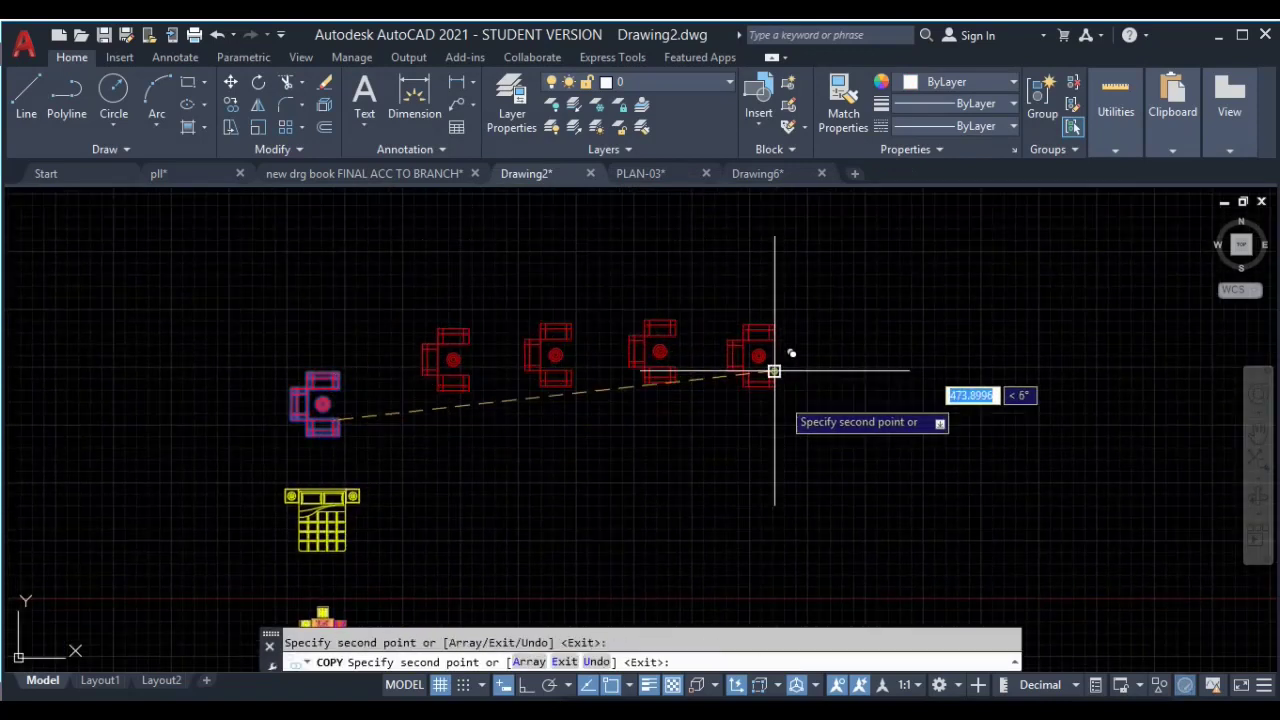
click(774, 371)
click(871, 373)
click(1021, 356)
click(982, 521)
click(716, 478)
key(Escape)
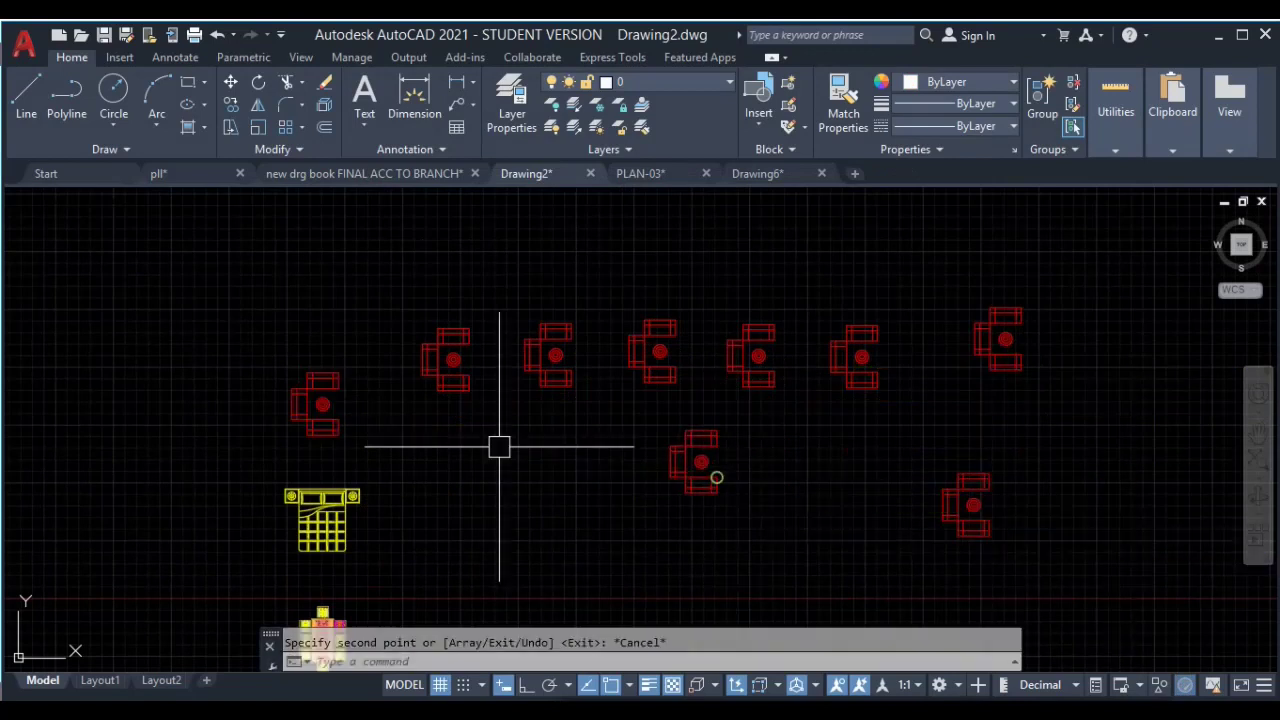
Step: Centre the view on one chair copy and open the SOFA block for editing
scroll(286, 428, up, 3)
scroll(403, 386, up, 3)
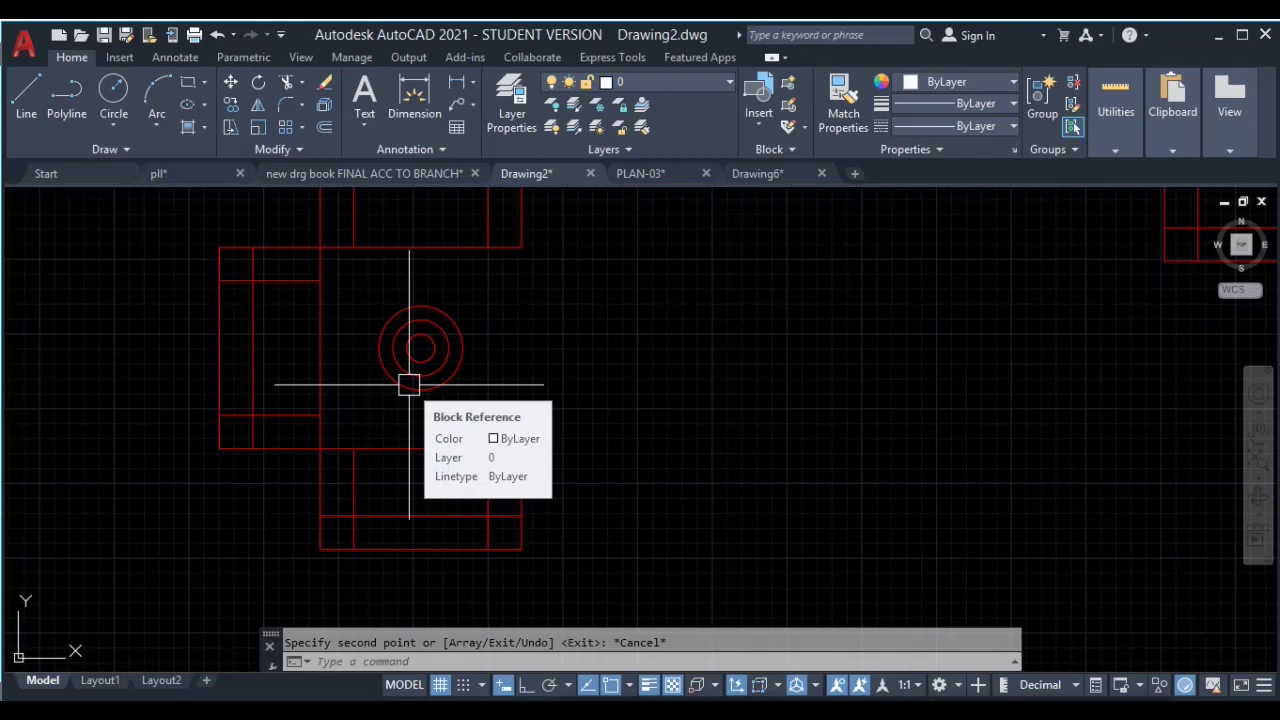
scroll(409, 384, down, 5)
middle_drag(563, 414, 391, 414)
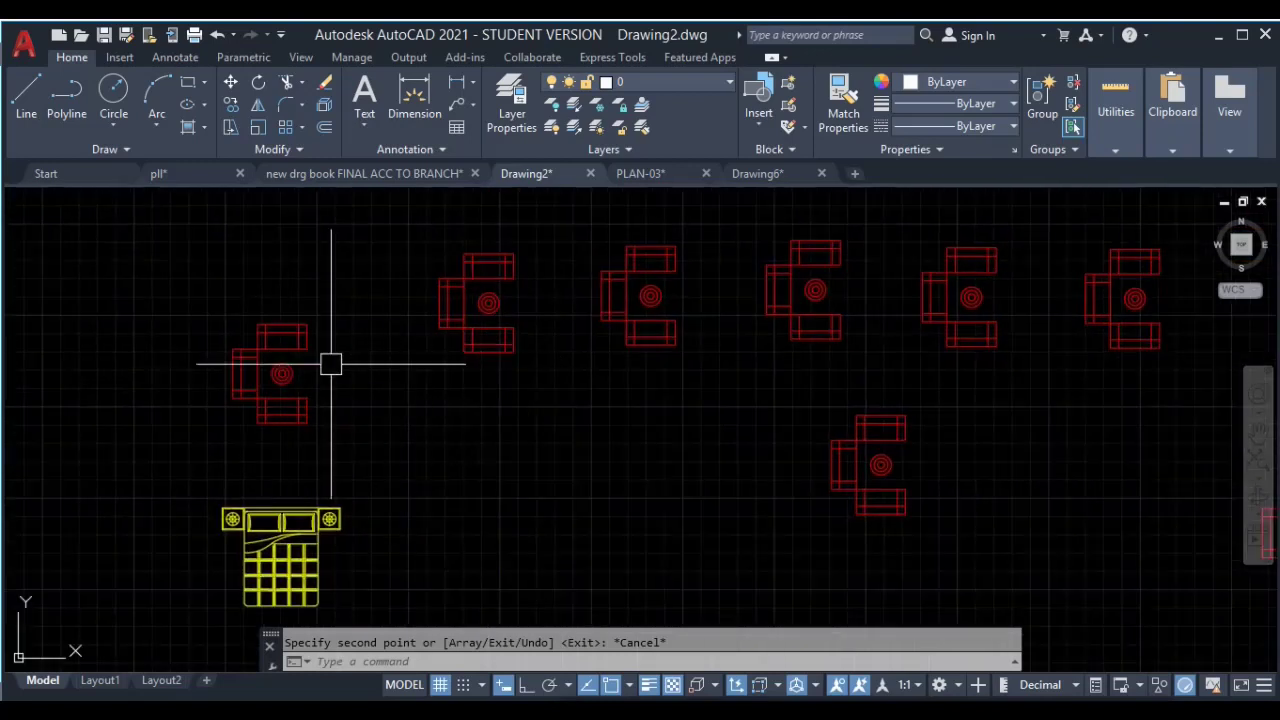
scroll(300, 366, up, 4)
scroll(281, 352, up, 2)
middle_drag(281, 352, 449, 386)
double_click(460, 375)
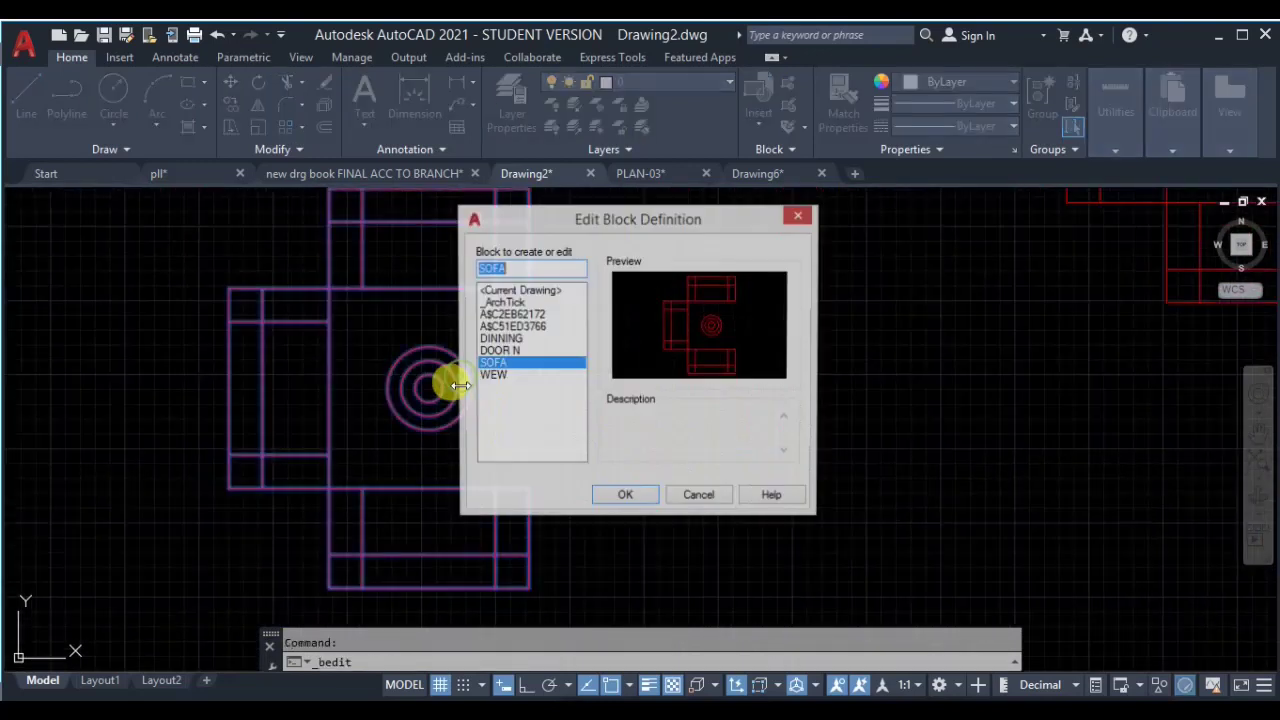
Step: Enter the SOFA block editor and delete the concentric circles
click(625, 497)
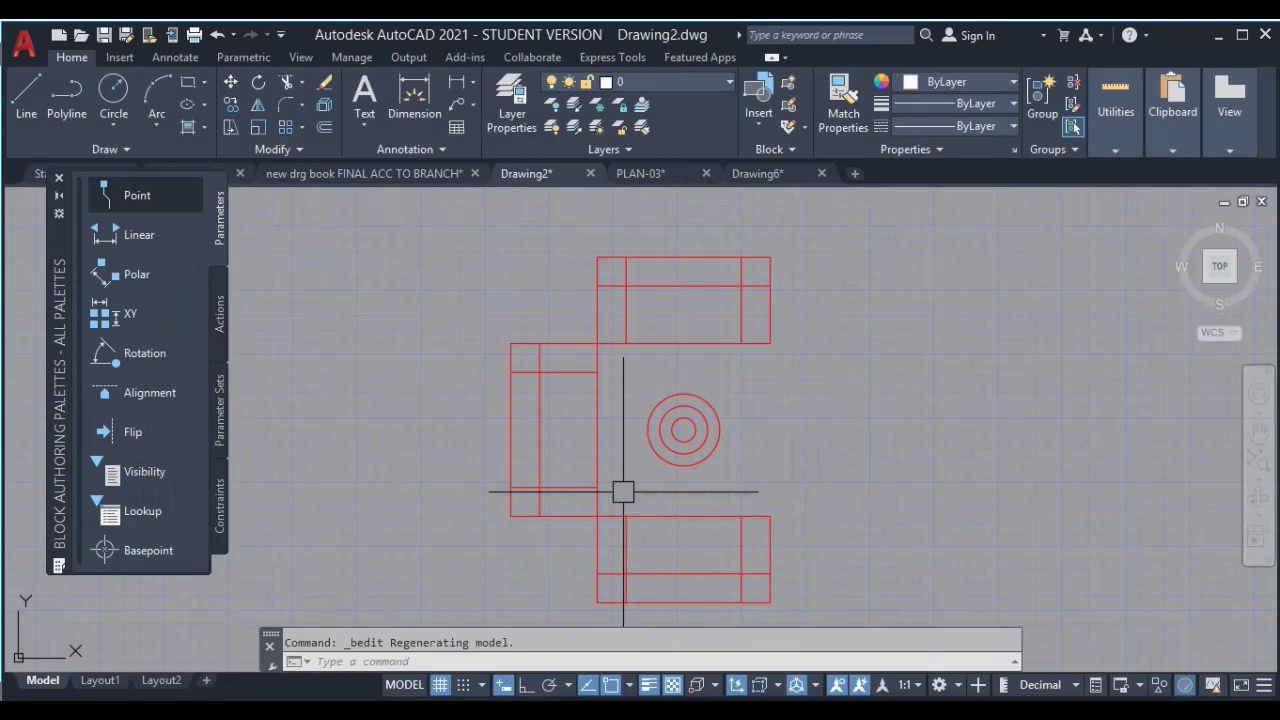
click(748, 432)
click(622, 465)
key(Delete)
Step: Draw a rectangle for the centre table and a small circle at its corner
click(72, 58)
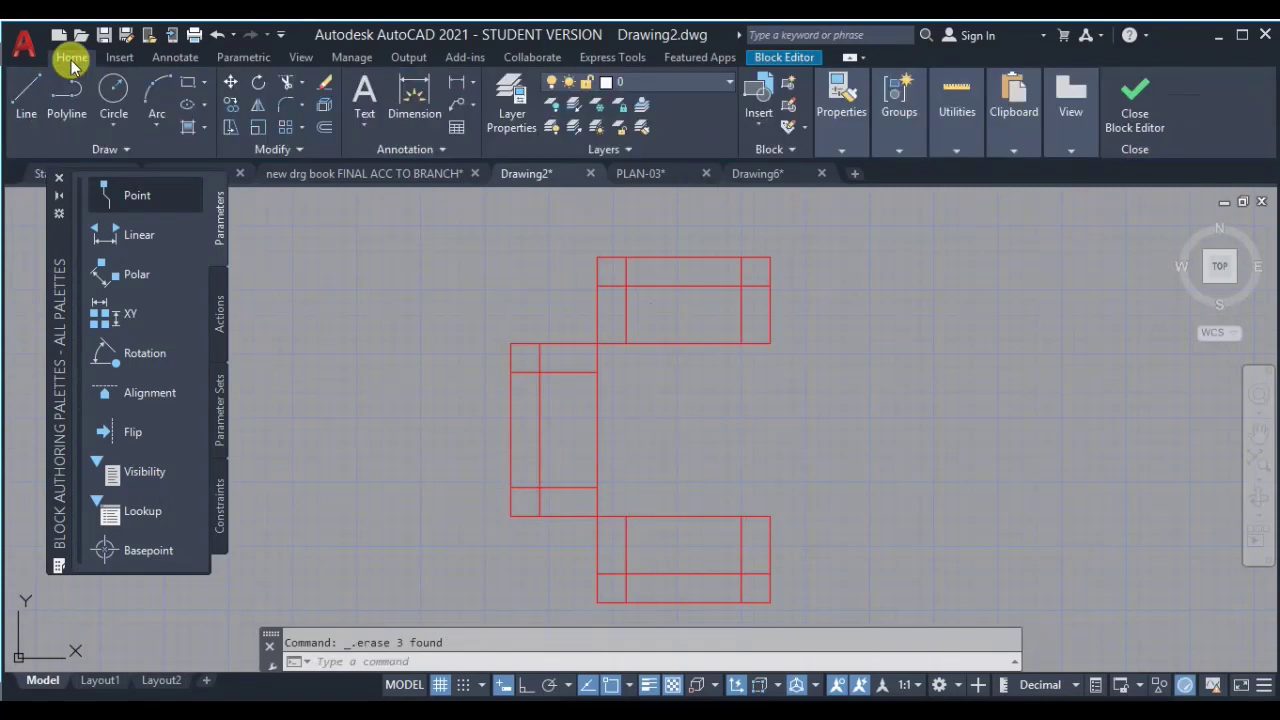
click(187, 82)
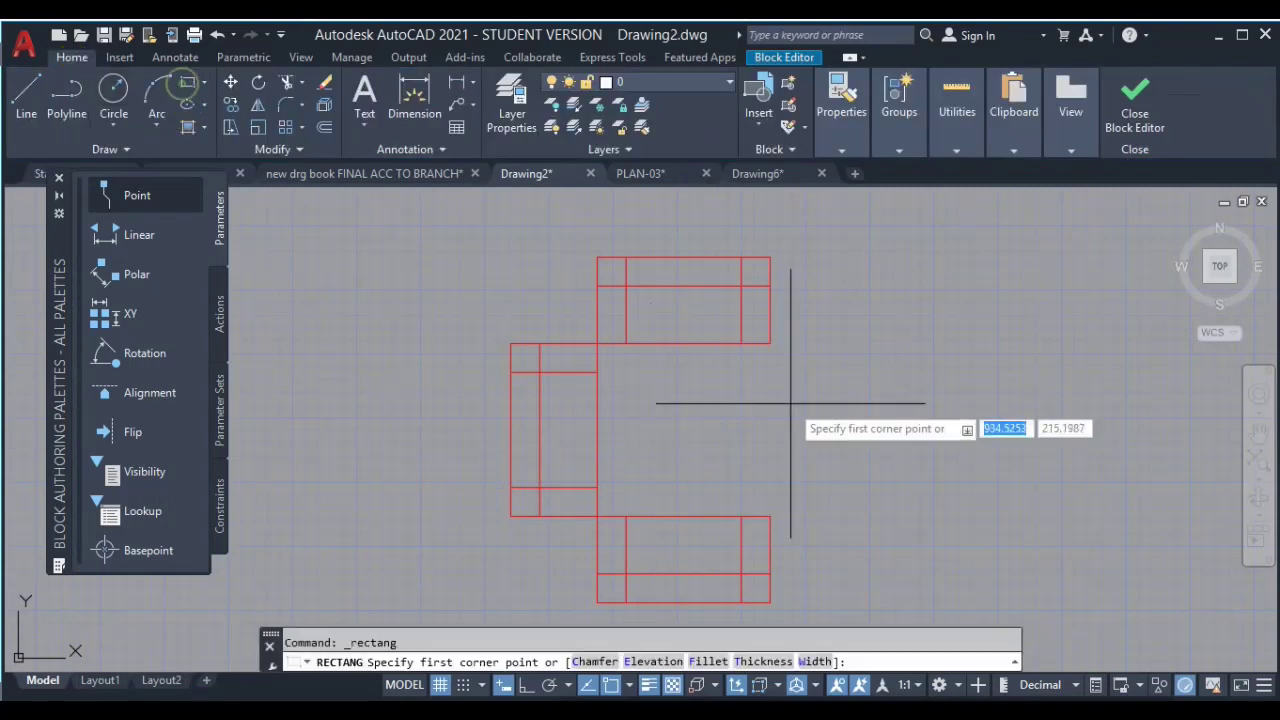
click(651, 375)
scroll(680, 452, up, 2)
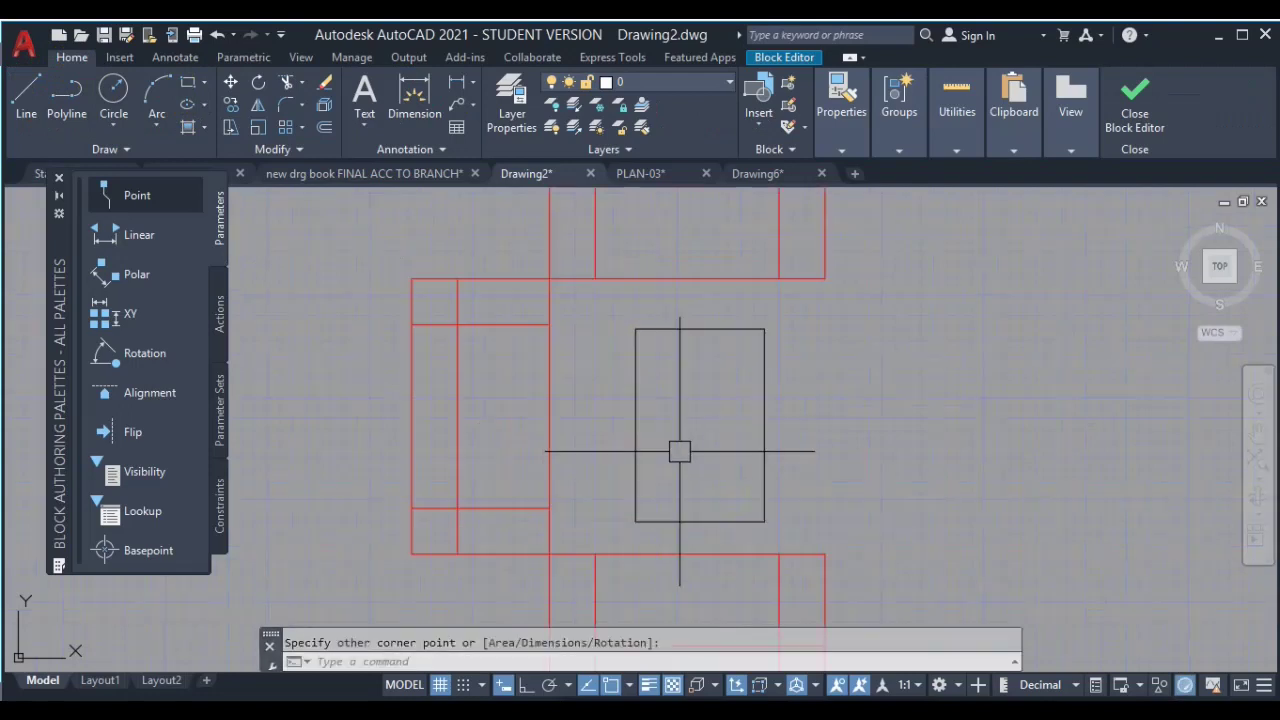
click(765, 521)
click(113, 88)
scroll(675, 486, up, 4)
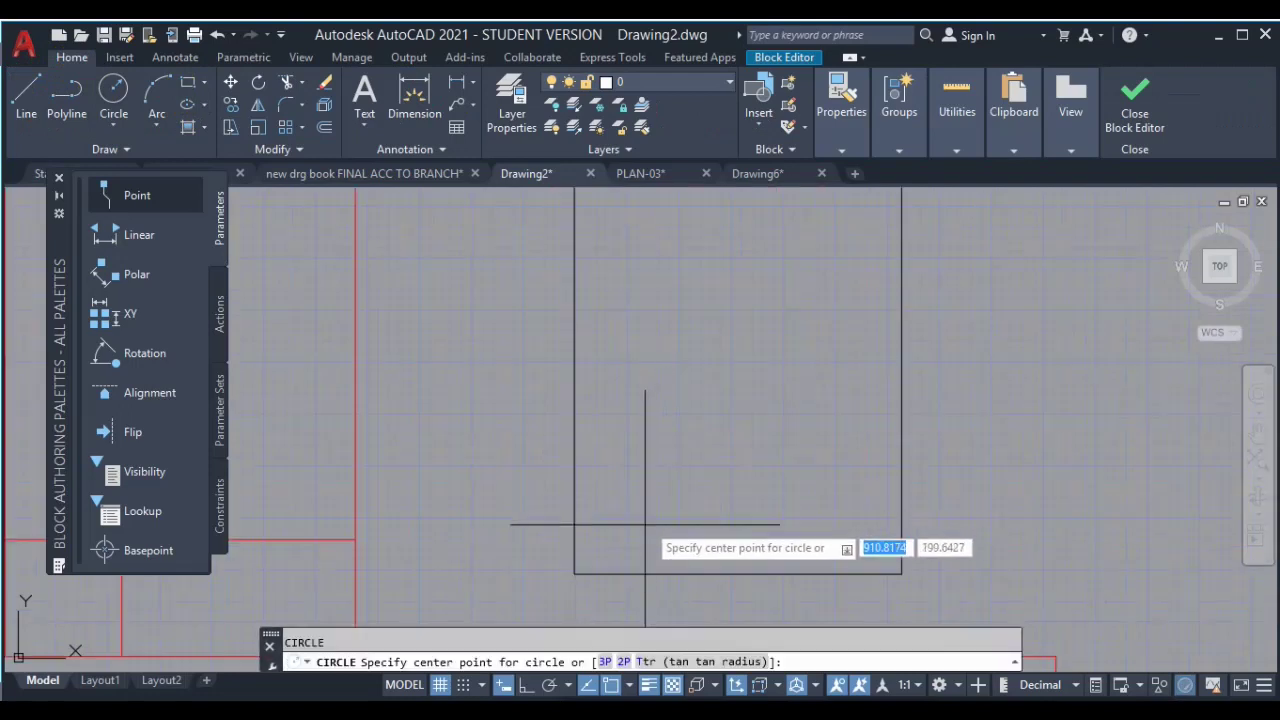
click(604, 546)
click(603, 543)
Step: Copy the small circle to two more corners of the rectangle
click(614, 537)
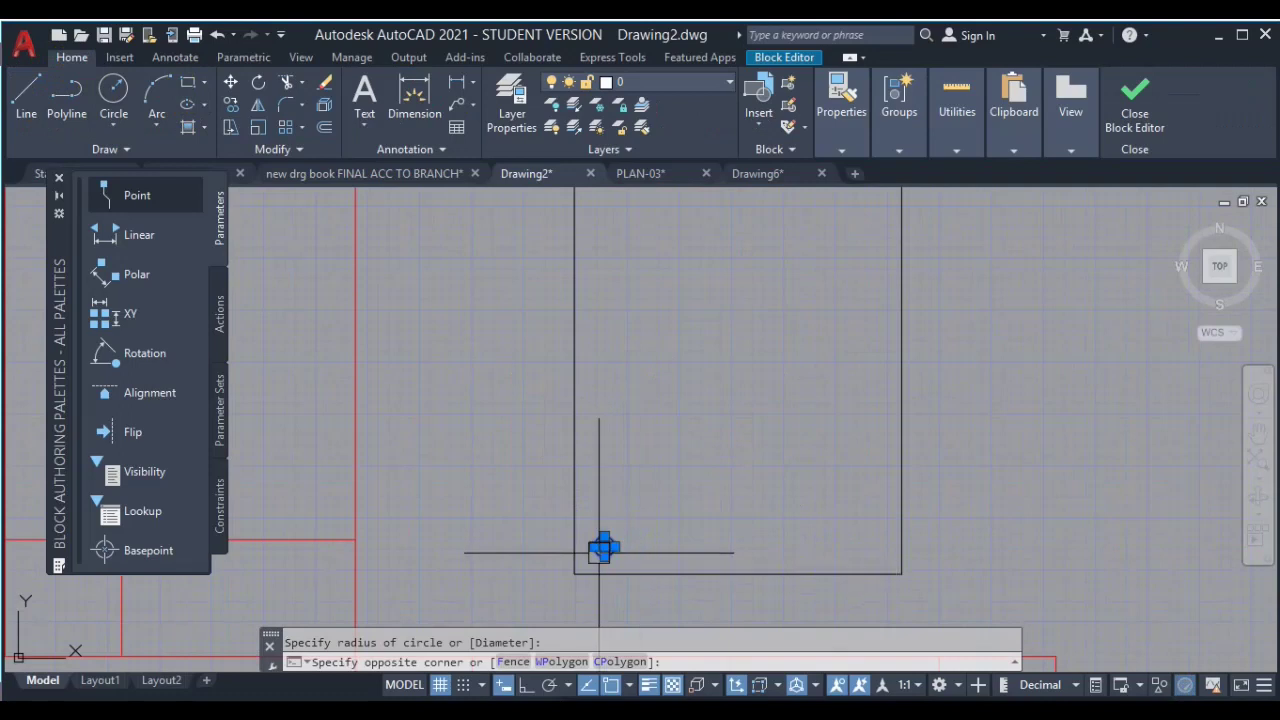
text(co)
key(Return)
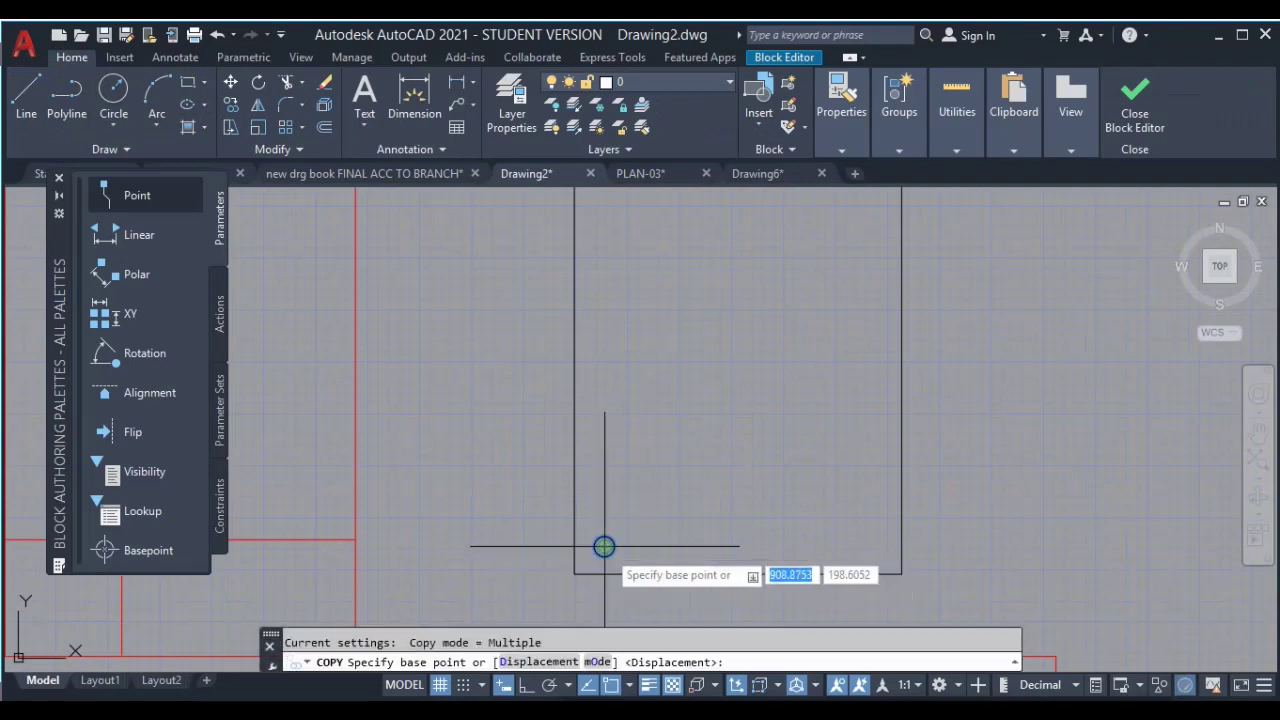
click(604, 546)
click(871, 546)
scroll(870, 365, down, 2)
scroll(855, 348, up, 2)
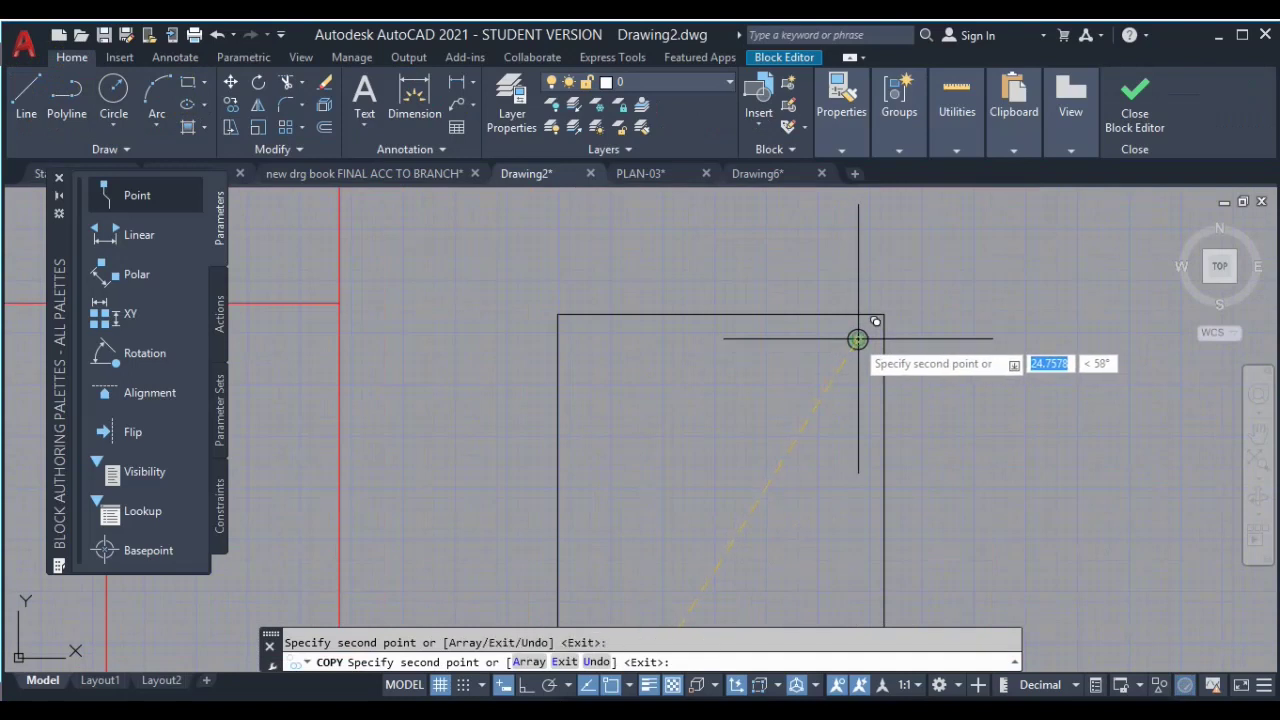
click(589, 339)
key(Escape)
Step: Close the Block Editor and save the changes to SOFA
click(1135, 138)
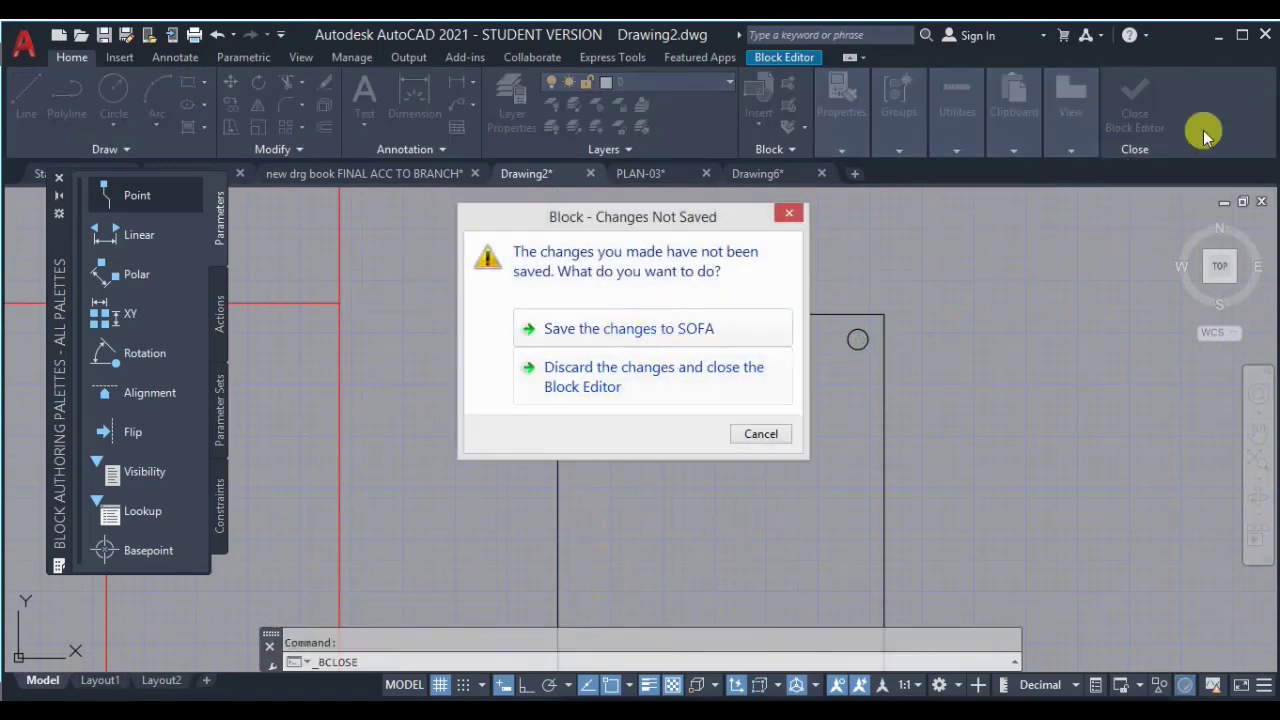
click(597, 325)
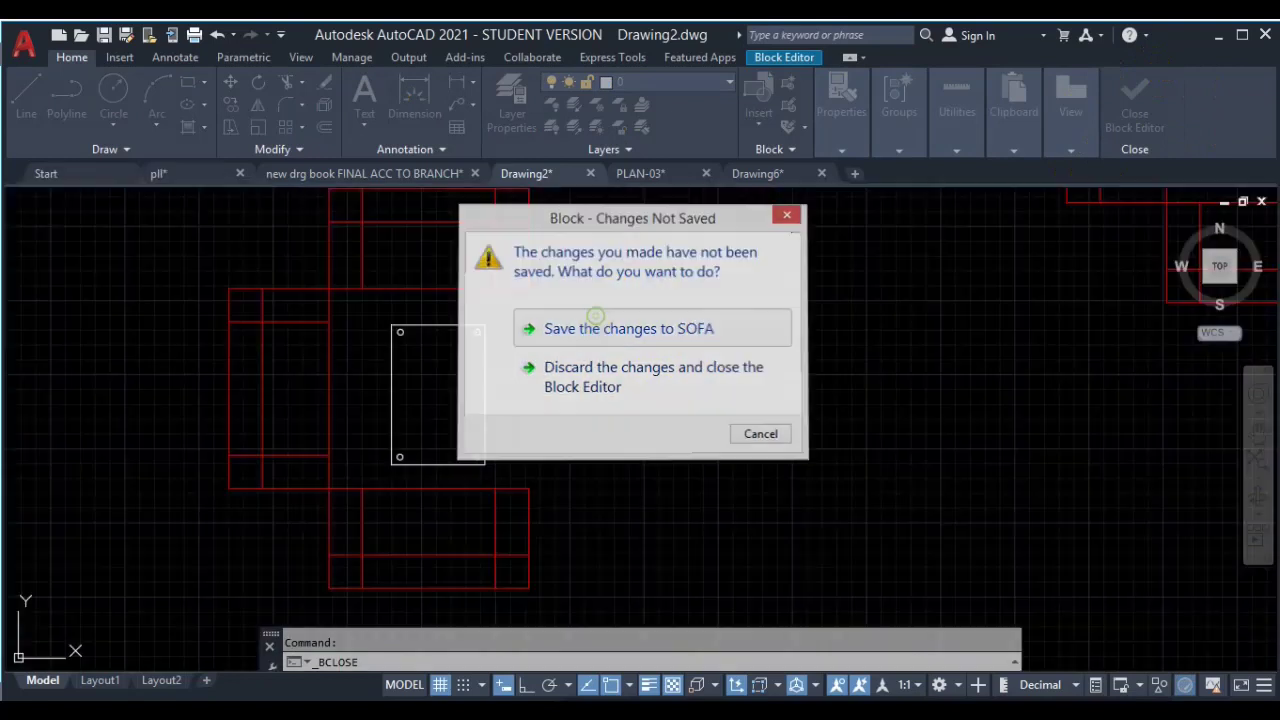
mouse_move(608, 334)
middle_down()
mouse_move(534, 360)
mouse_move(796, 419)
middle_up()
scroll(796, 419, down, 2)
scroll(1020, 331, down, 3)
scroll(697, 337, up, 3)
scroll(480, 355, up, 2)
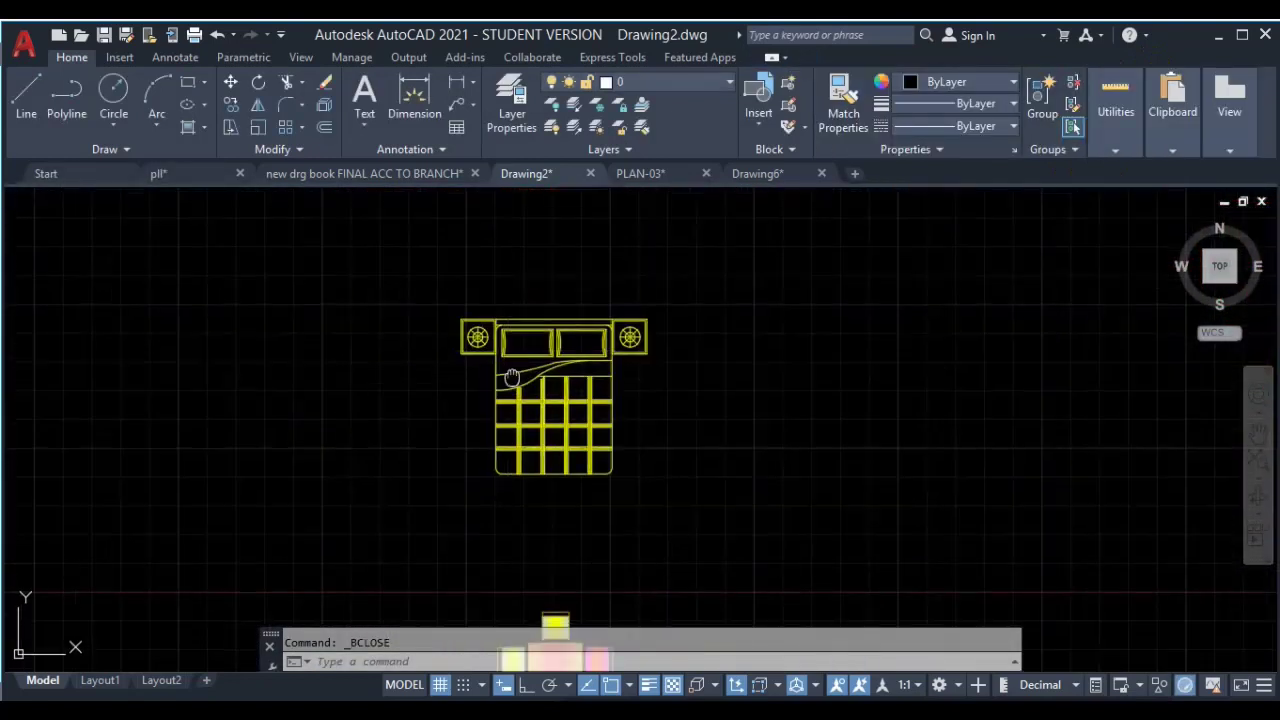
Step: Pan around Drawing2 to review the red blocks and SOFA copies
scroll(620, 334, down, 1)
middle_drag(534, 337, 499, 259)
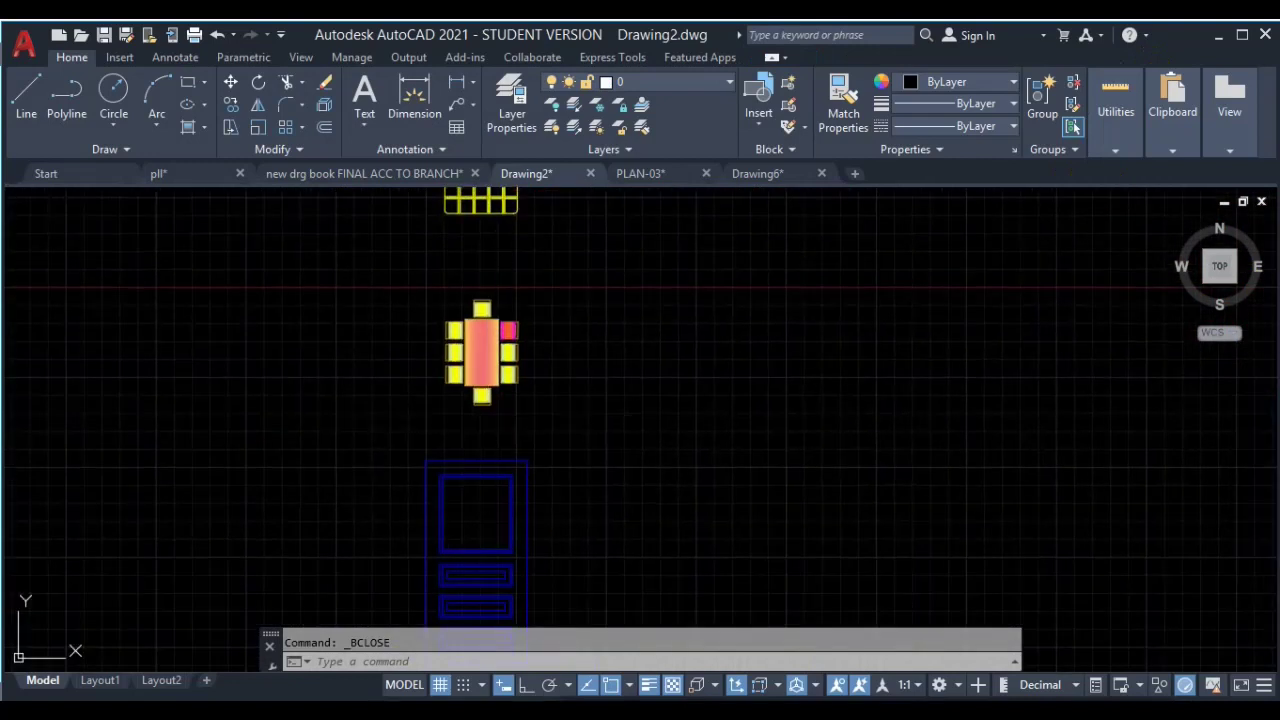
middle_drag(485, 523, 471, 423)
scroll(631, 434, down, 1)
middle_drag(631, 434, 467, 437)
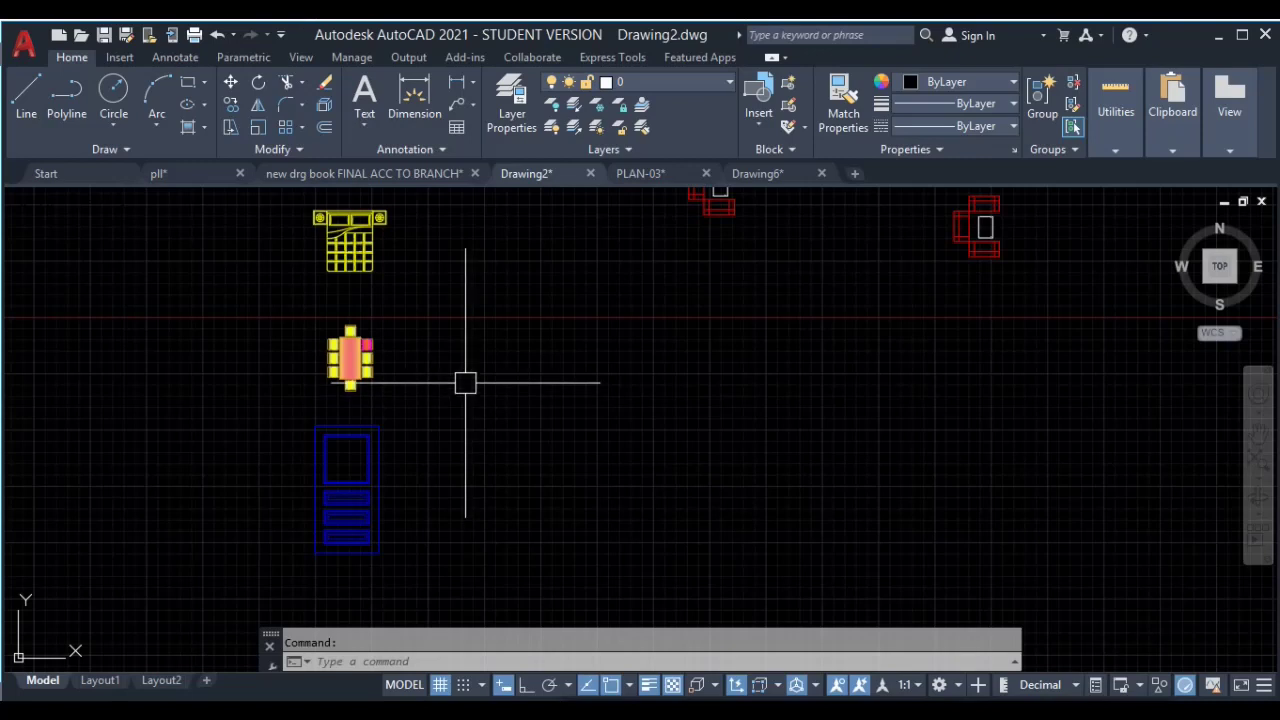
scroll(497, 366, down, 1)
middle_drag(589, 346, 583, 394)
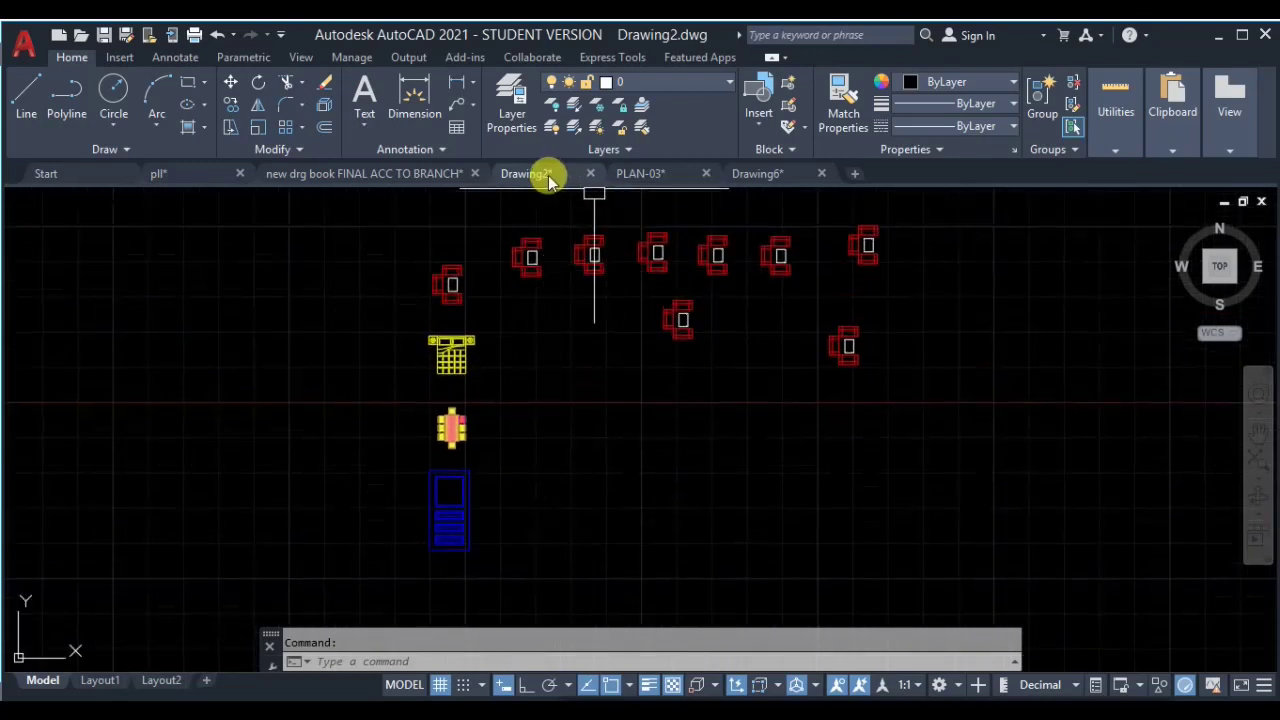
Step: Switch to Drawing6 and erase all 7 objects with a crossing window
click(755, 173)
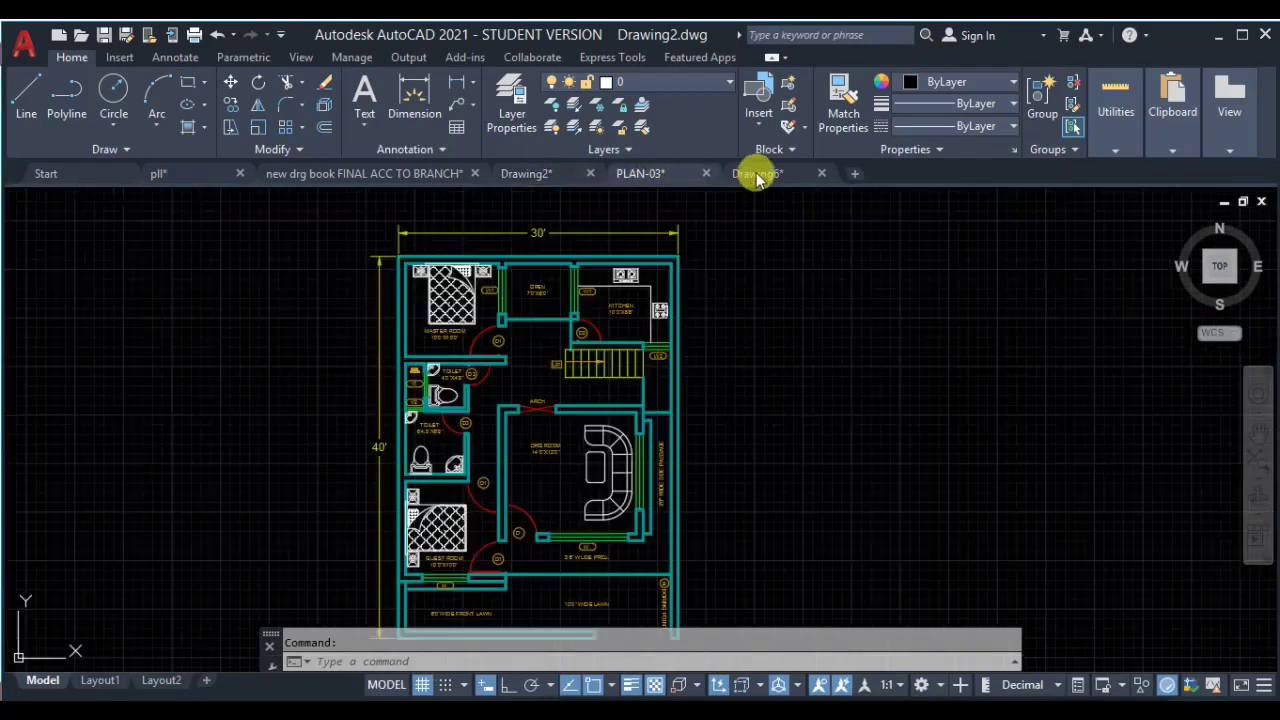
scroll(508, 394, up, 2)
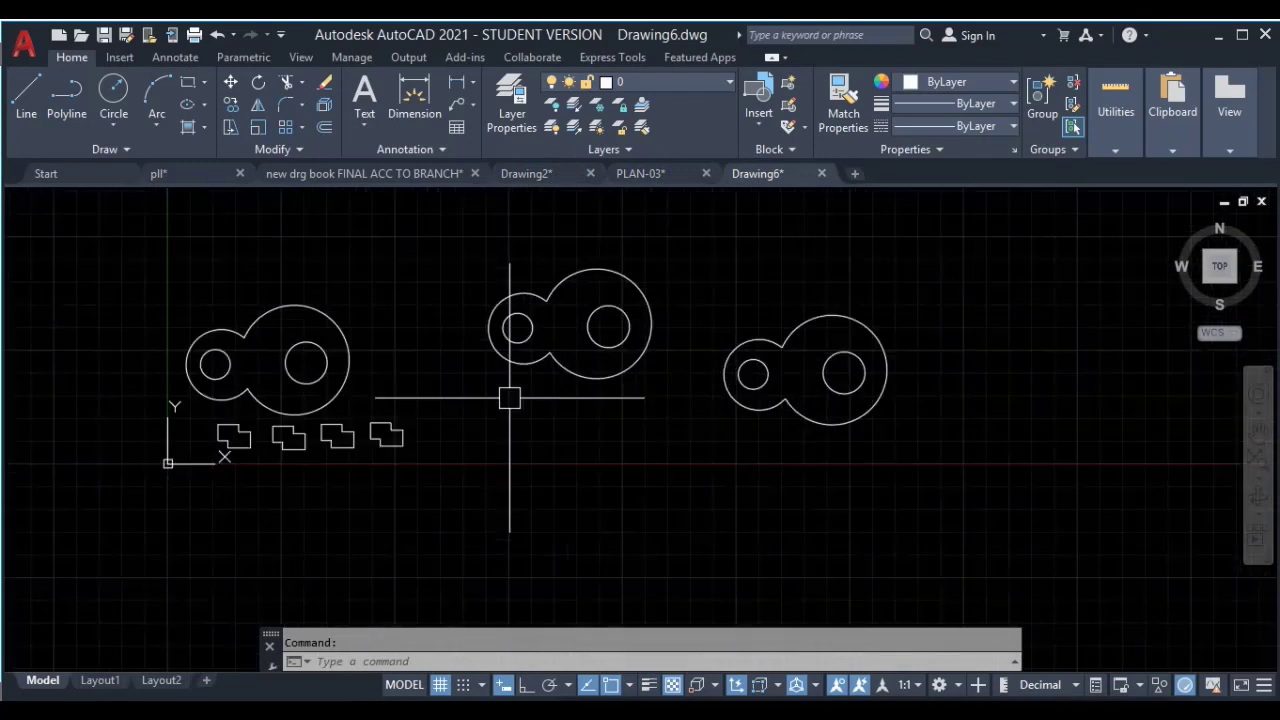
click(960, 282)
click(145, 483)
key(Delete)
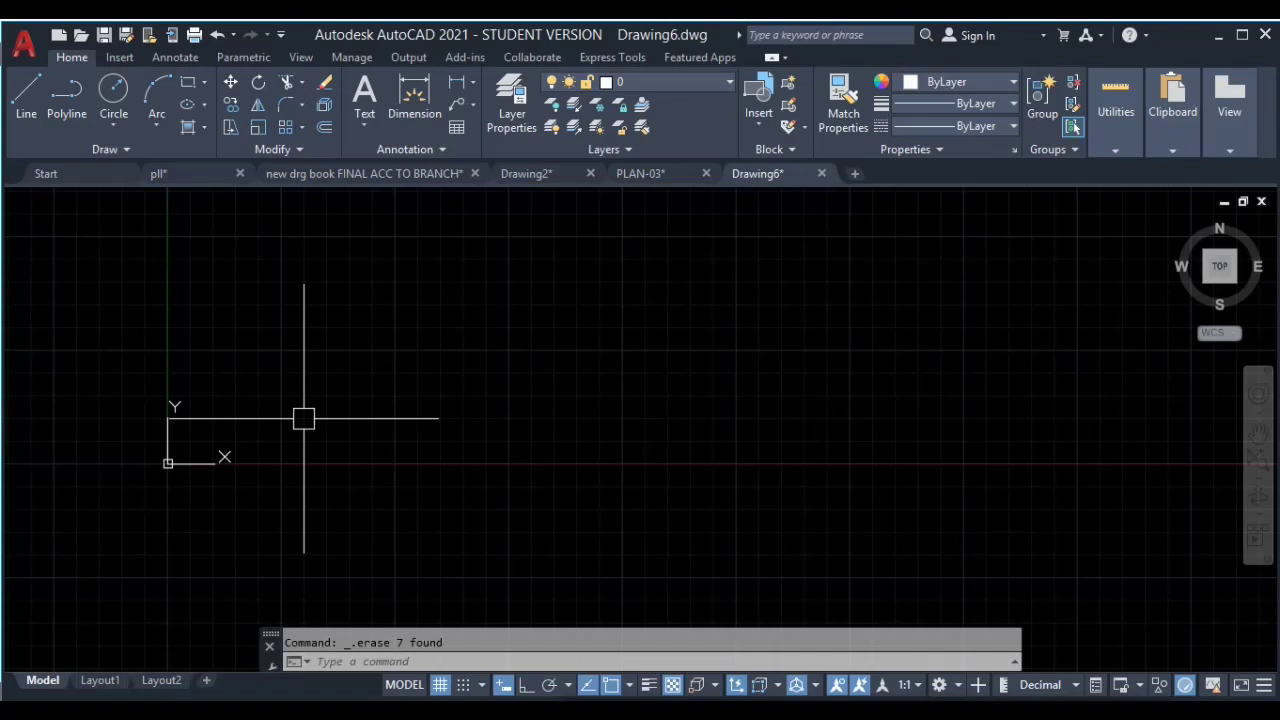
Step: Insert block B1 and, to its right, the three-circle block B2 from the block gallery
click(761, 127)
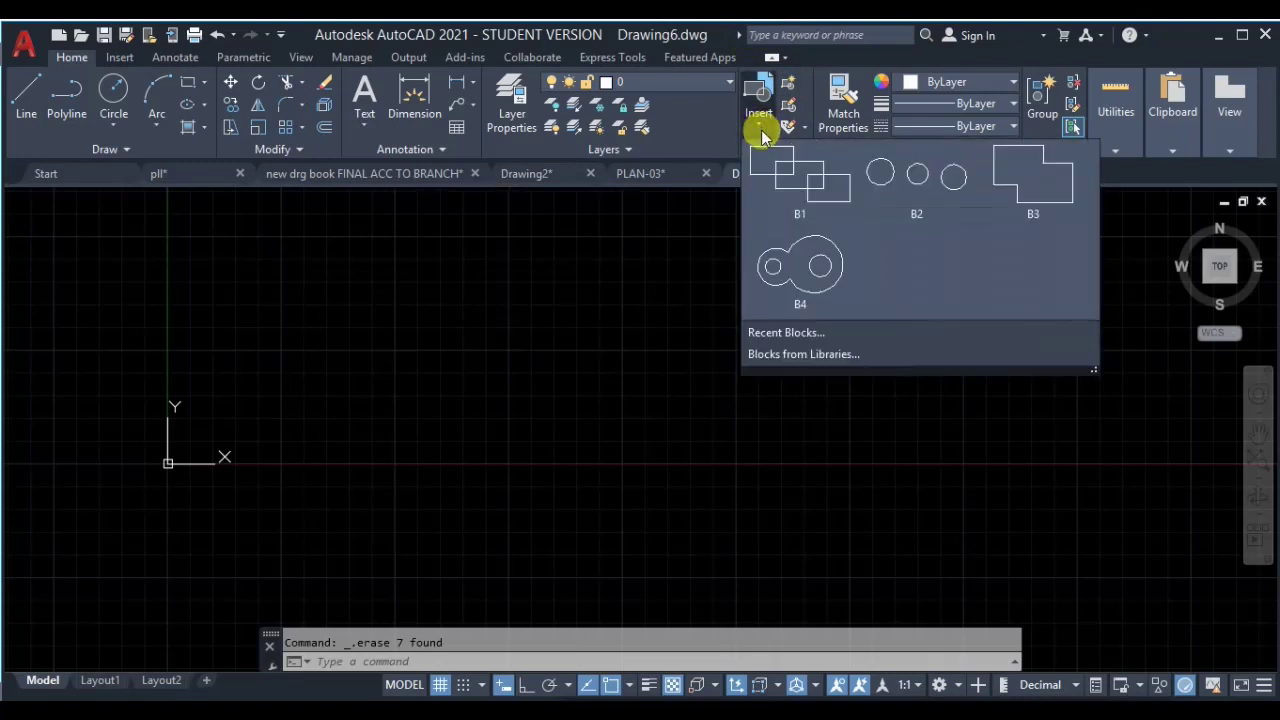
click(797, 187)
click(374, 389)
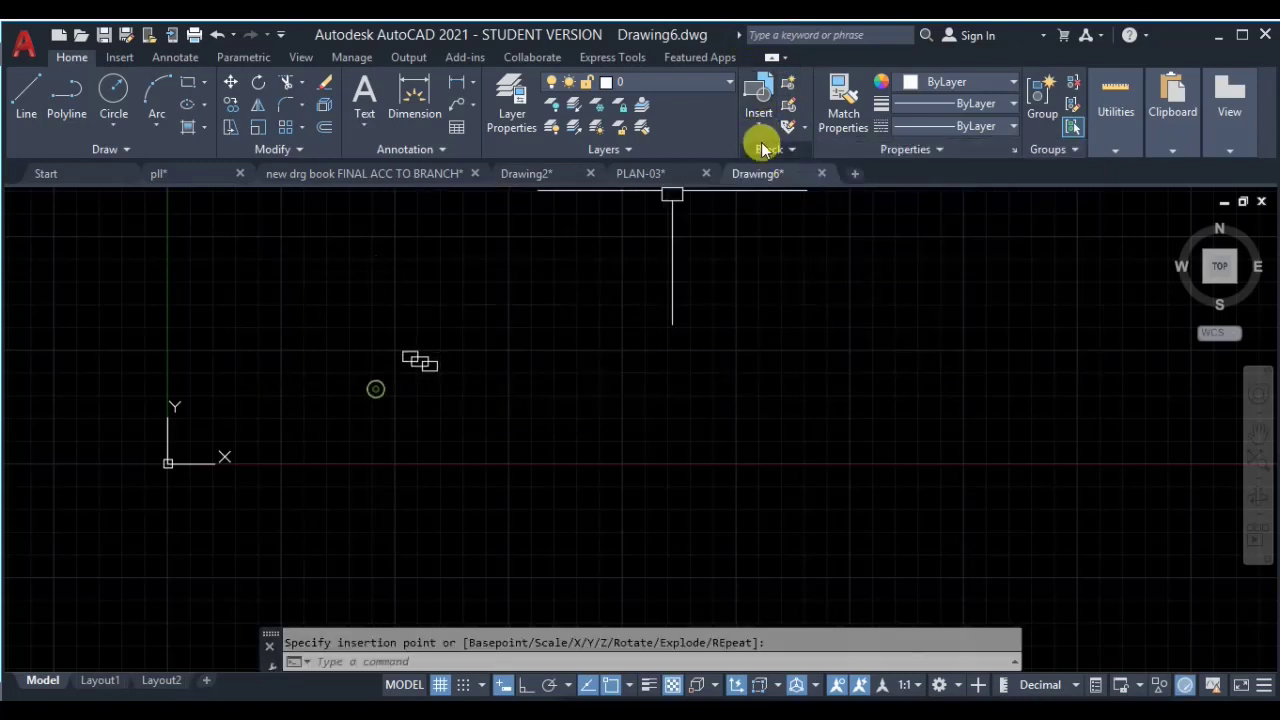
click(760, 125)
click(890, 203)
click(487, 395)
Step: Insert B3 below the circles and B4 above the other blocks, then bring up recent blocks
click(772, 124)
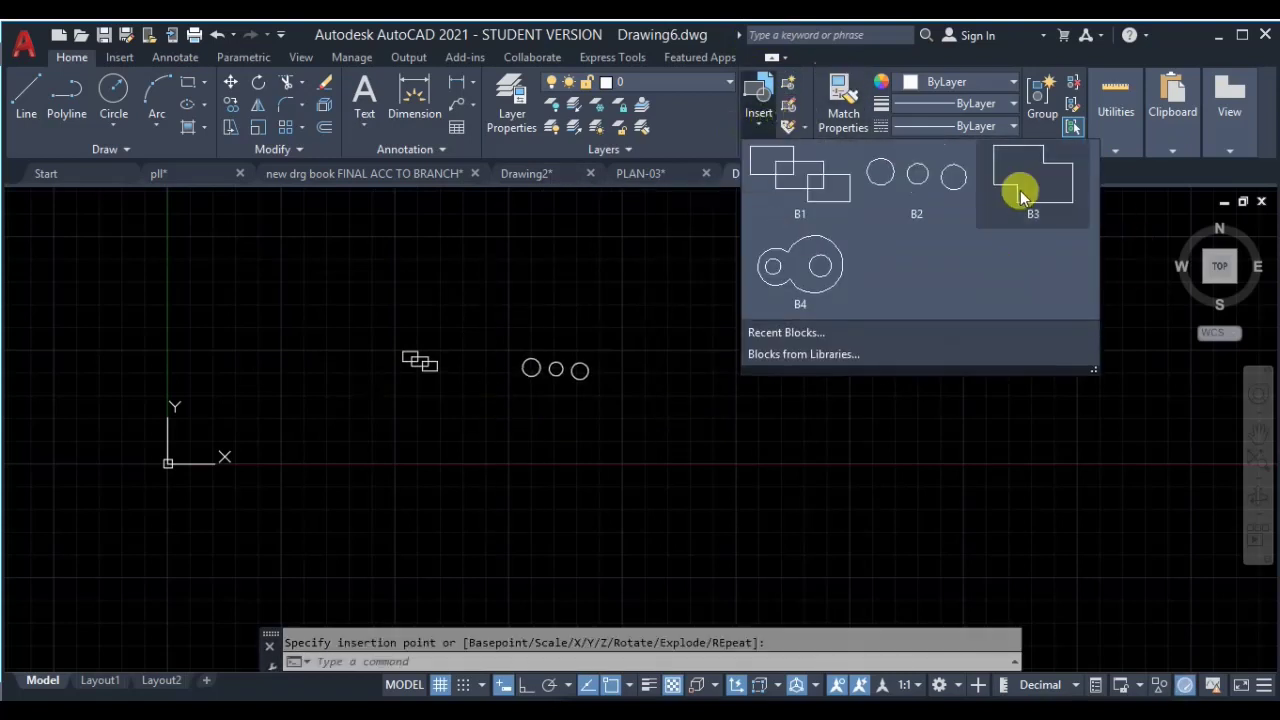
click(1029, 189)
click(610, 435)
click(765, 110)
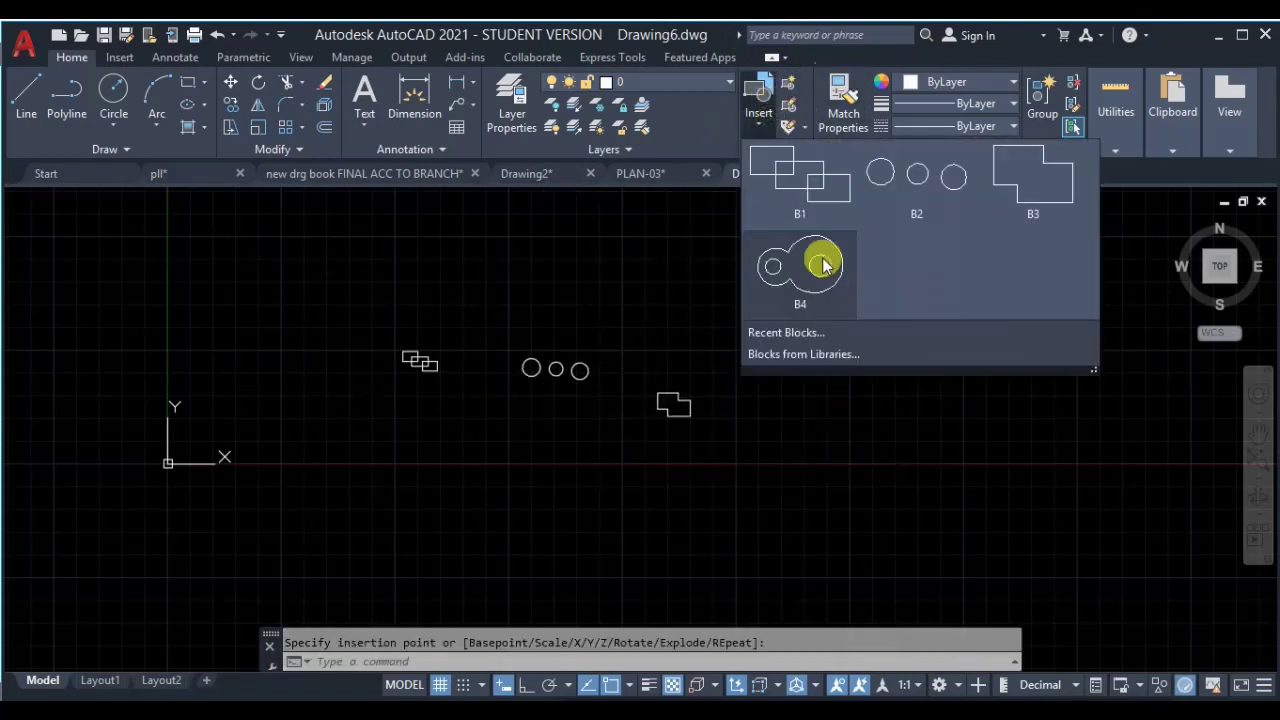
click(822, 260)
click(681, 320)
middle_drag(851, 300, 719, 382)
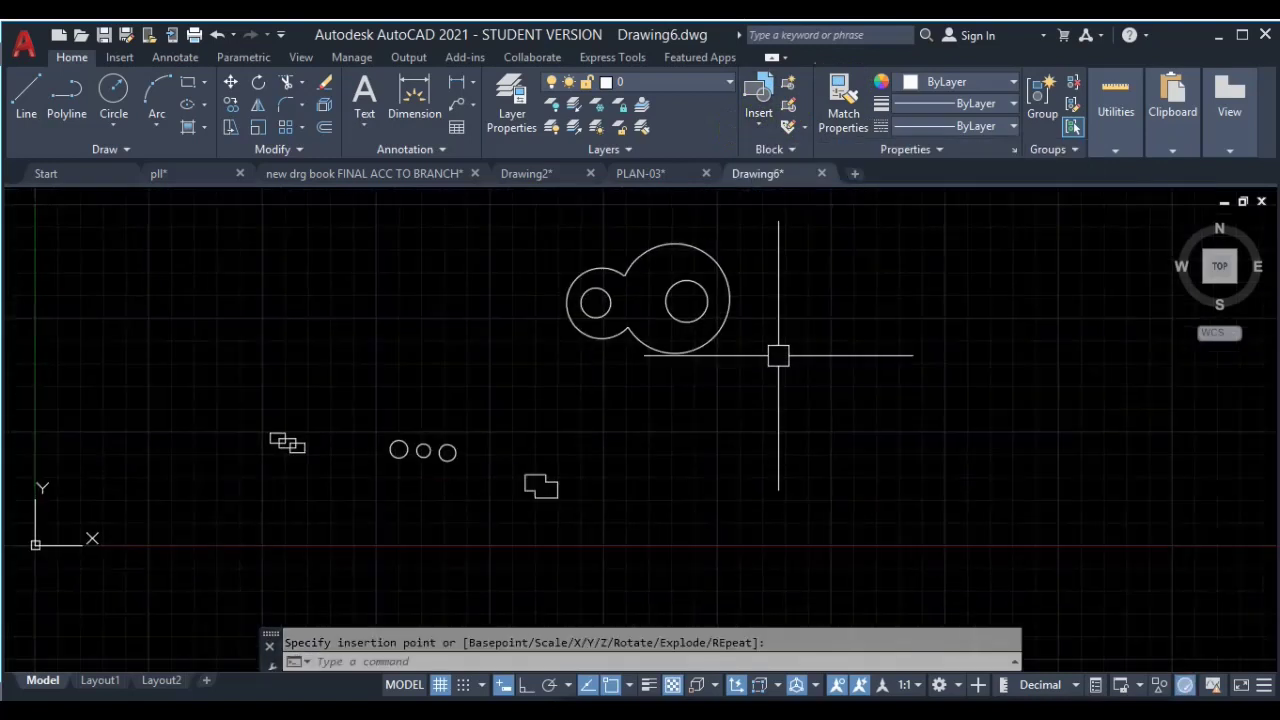
key(Escape)
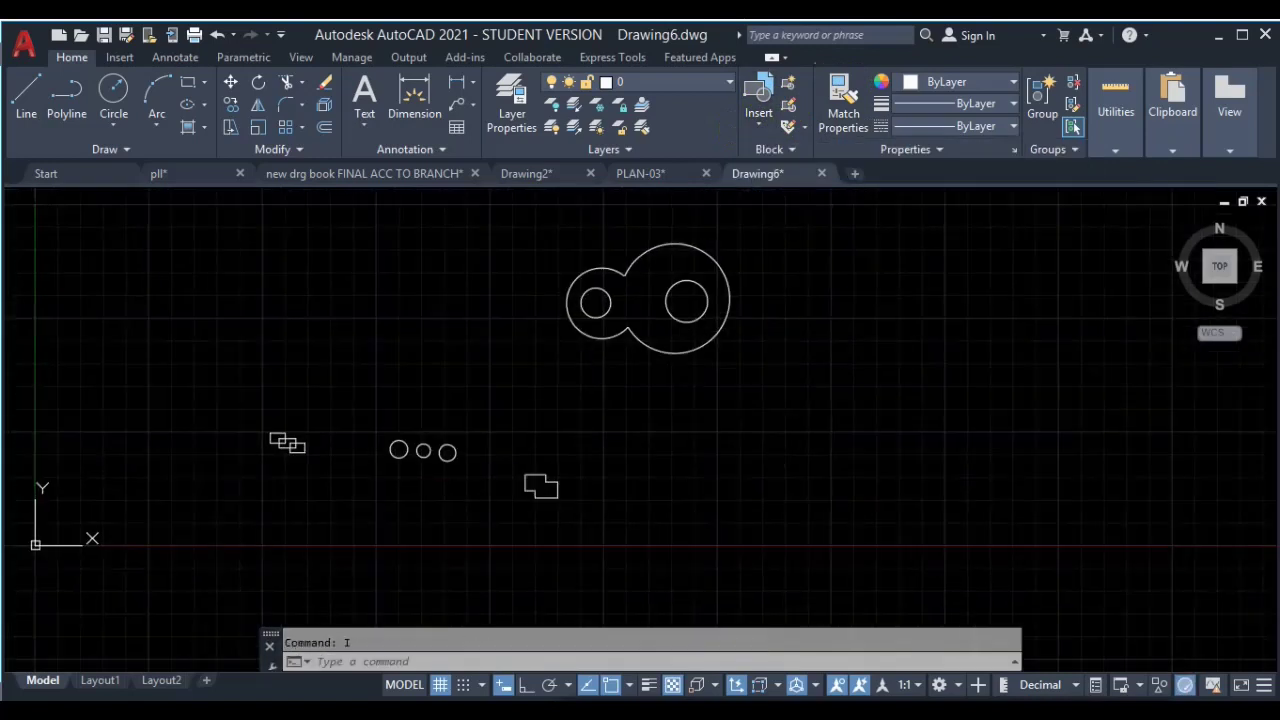
key(Return)
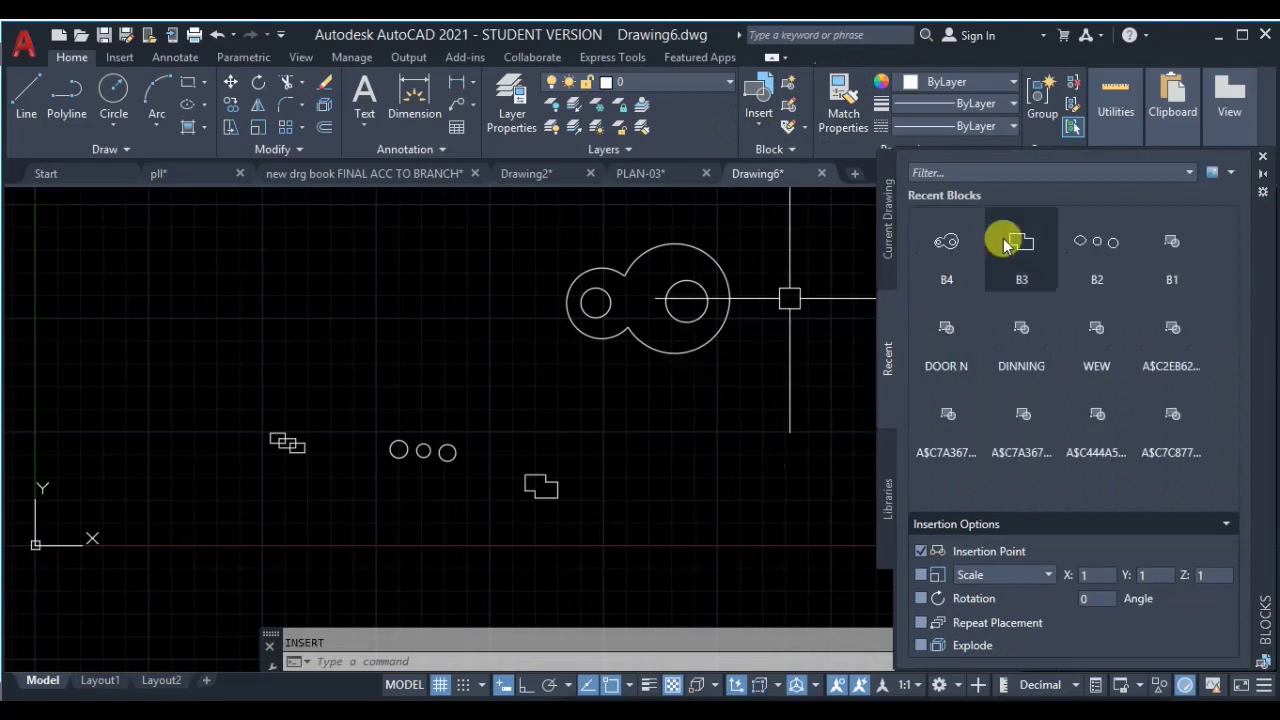
Step: Place another B3 and another B1 from the recent blocks list
click(1010, 270)
middle_drag(598, 323, 488, 380)
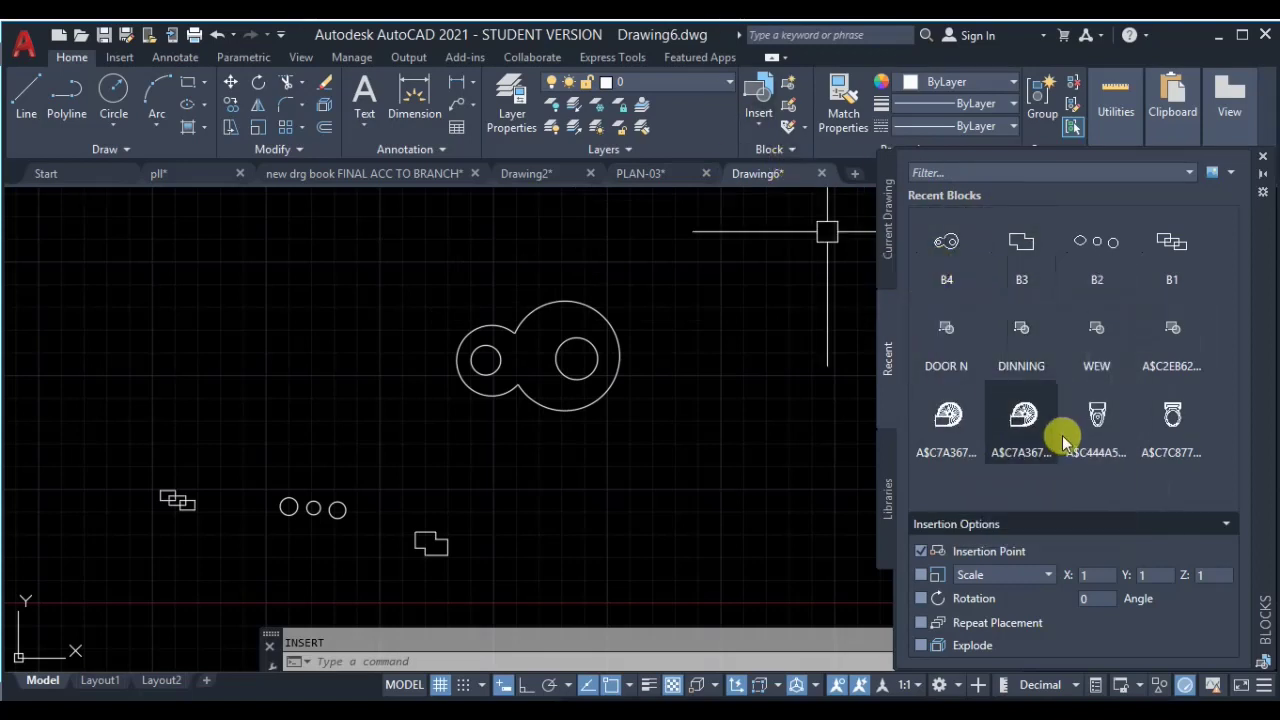
click(1022, 248)
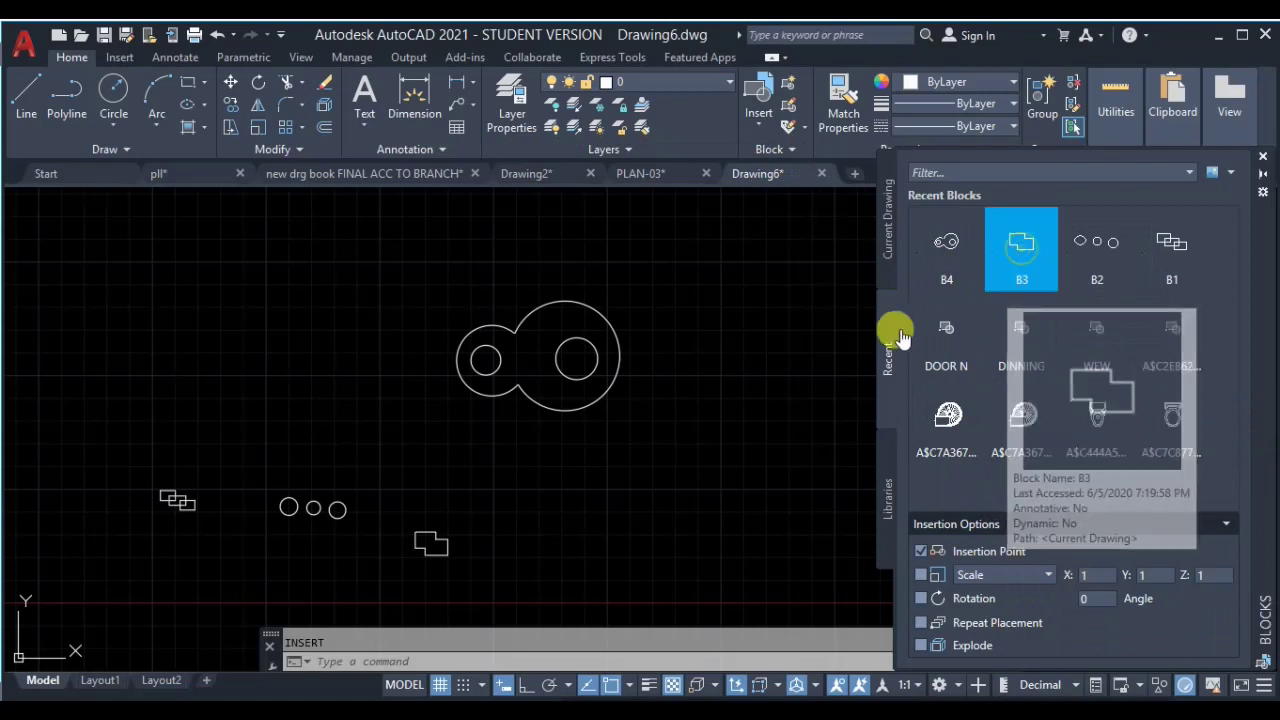
click(657, 433)
click(1157, 273)
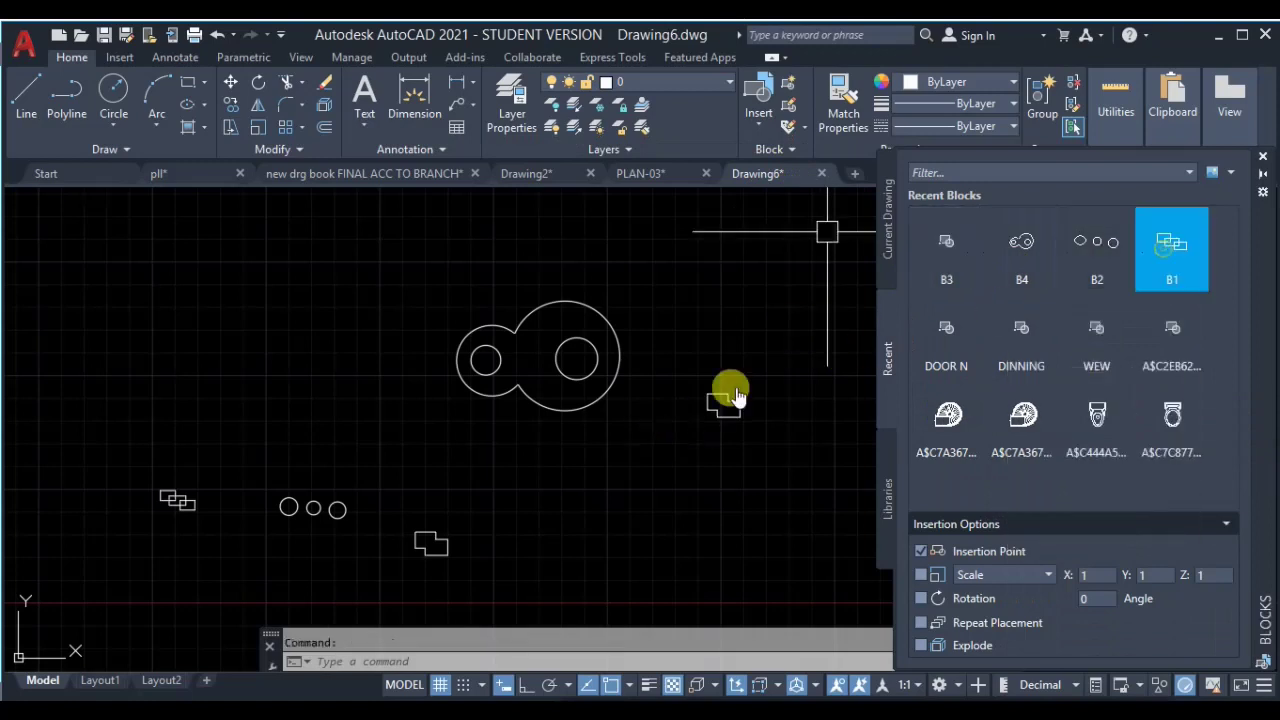
click(385, 378)
Step: Place one more B3 below the overlapping rectangles, close the recent blocks list, and return to Drawing2
scroll(349, 397, up, 5)
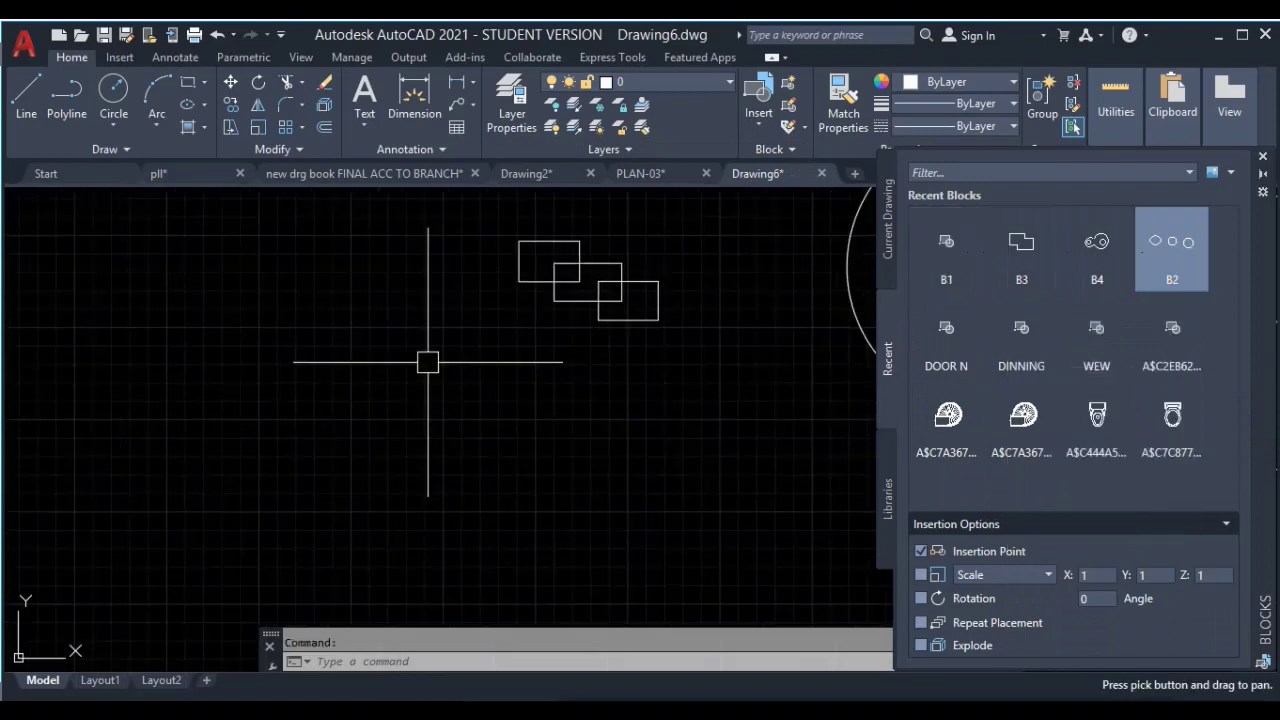
click(1015, 250)
click(320, 502)
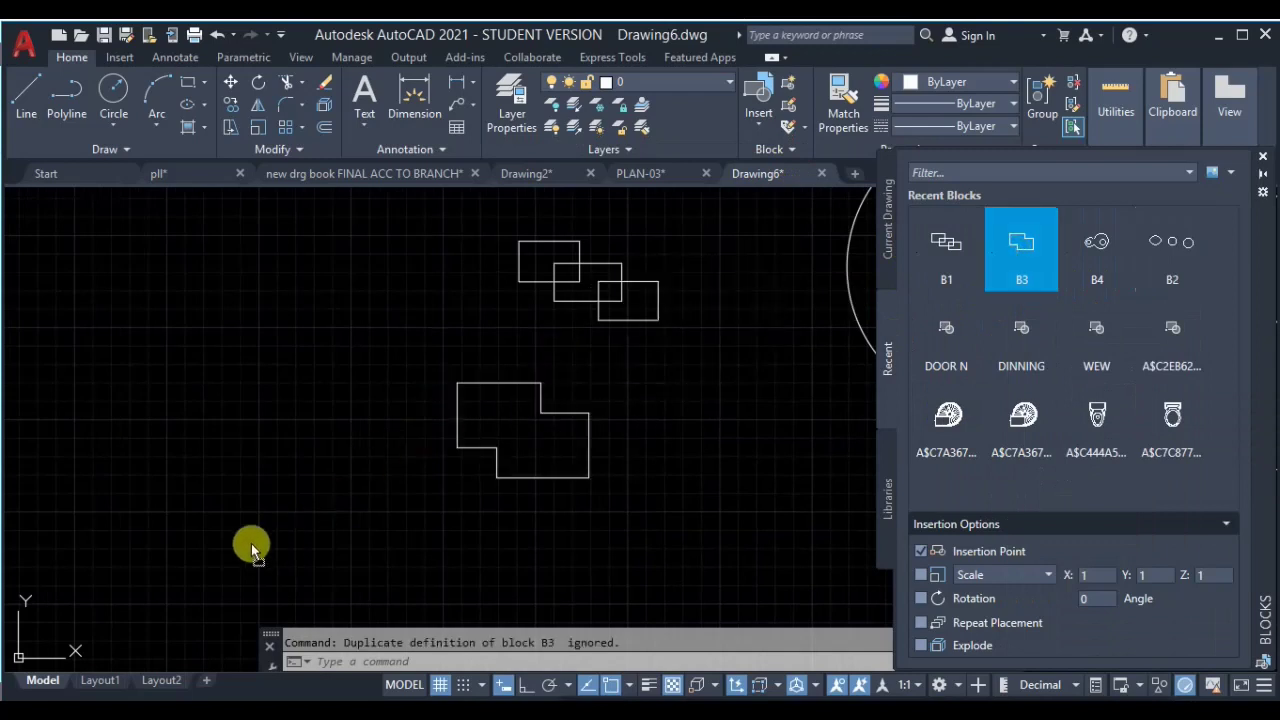
click(1265, 160)
scroll(680, 394, down, 3)
scroll(629, 366, down, 2)
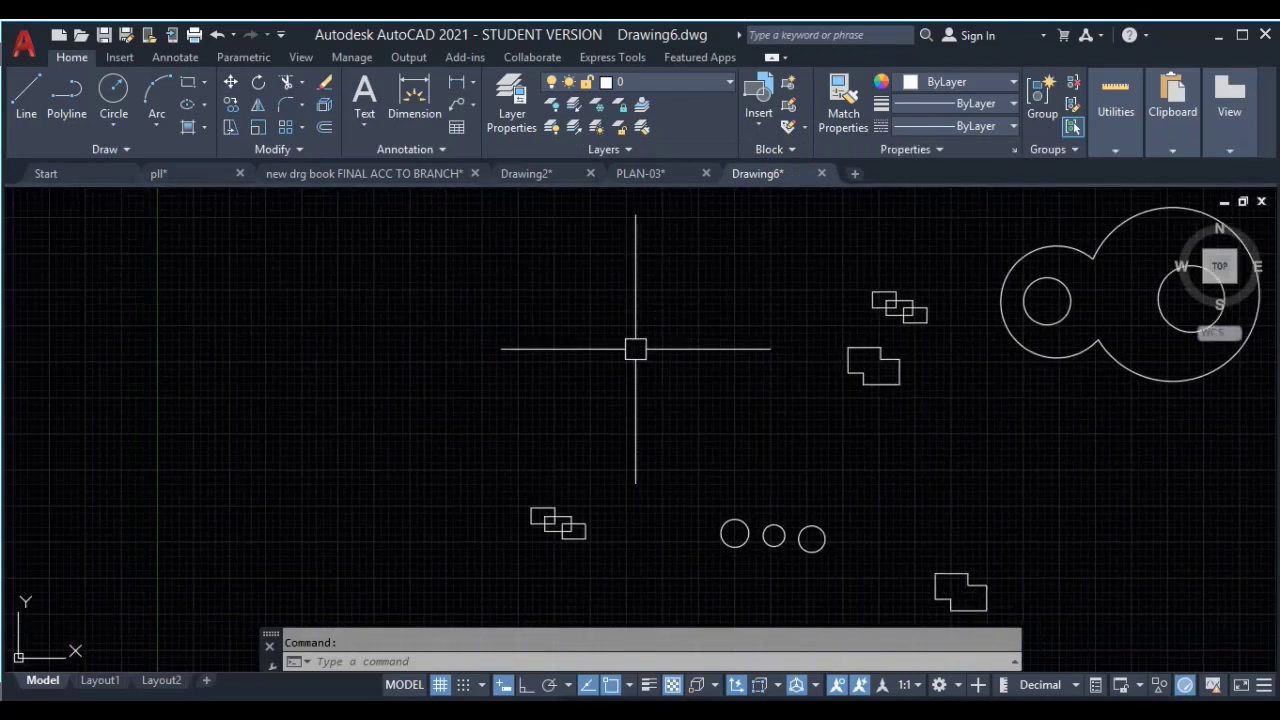
click(540, 173)
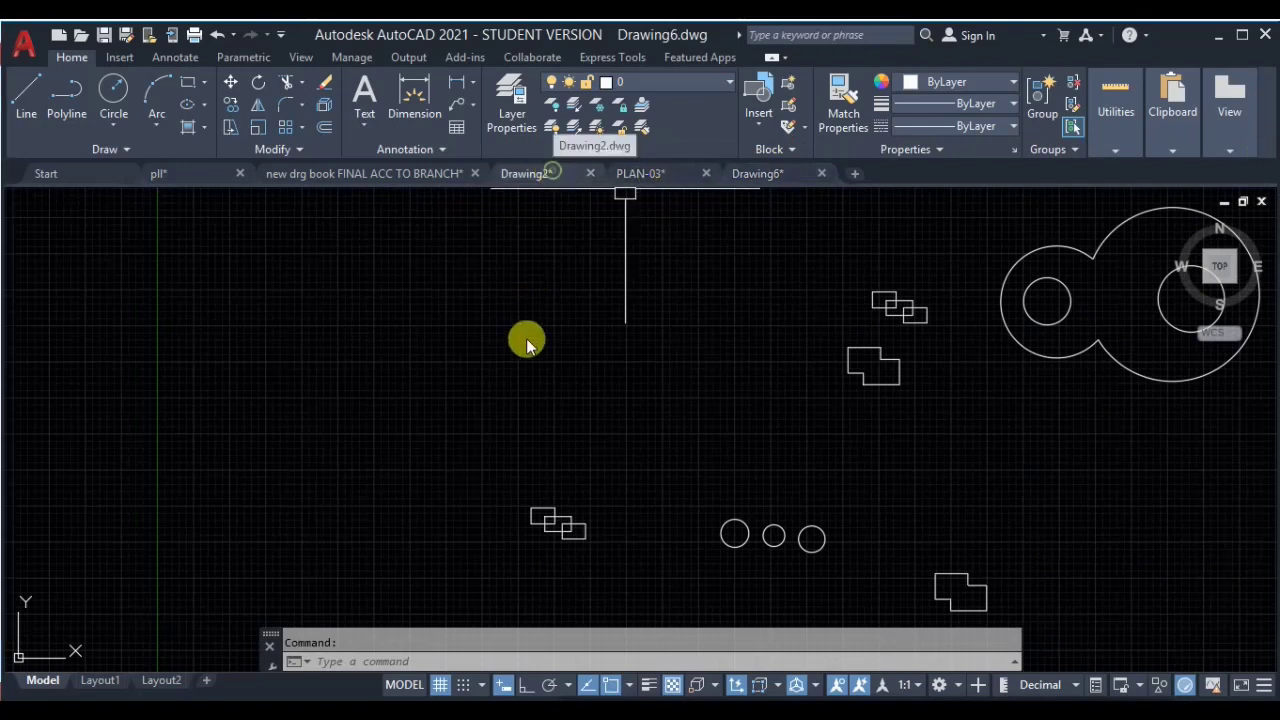
Step: Switch to the PLAN-03 drawing and zoom in on the toilet fixtures
scroll(440, 293, up, 2)
scroll(471, 286, up, 1)
scroll(509, 337, up, 2)
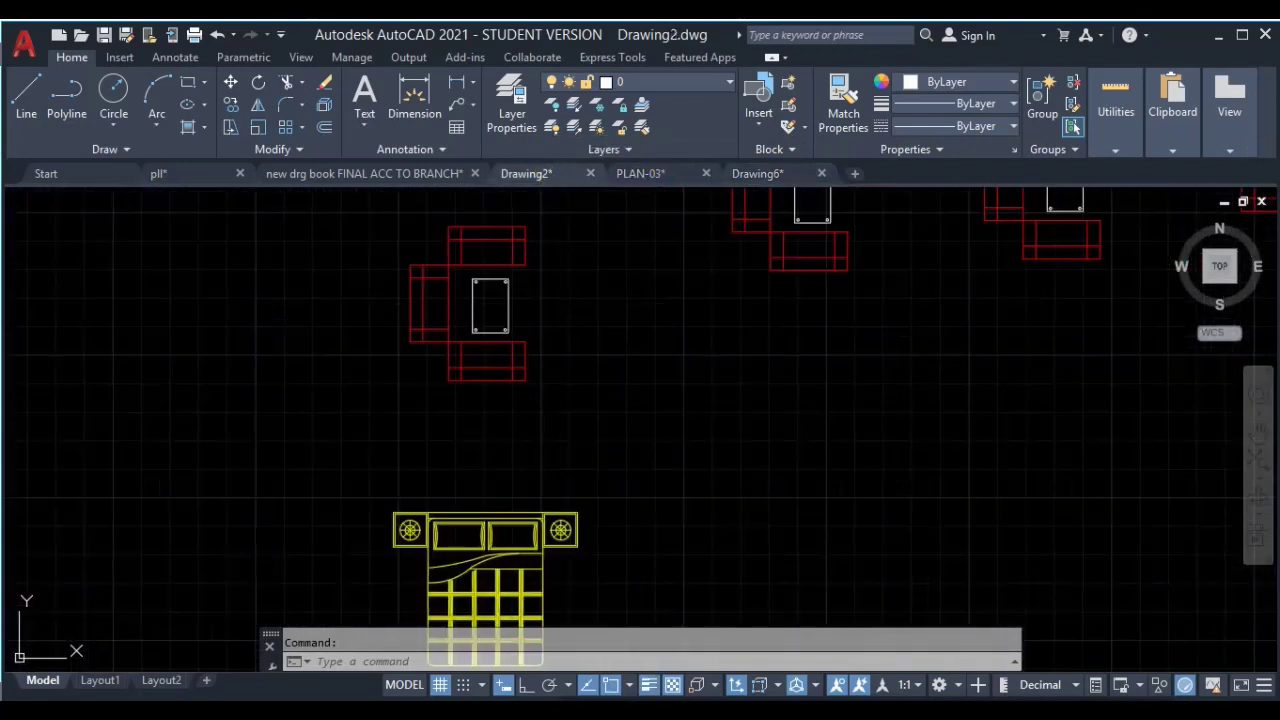
scroll(557, 349, up, 1)
click(640, 173)
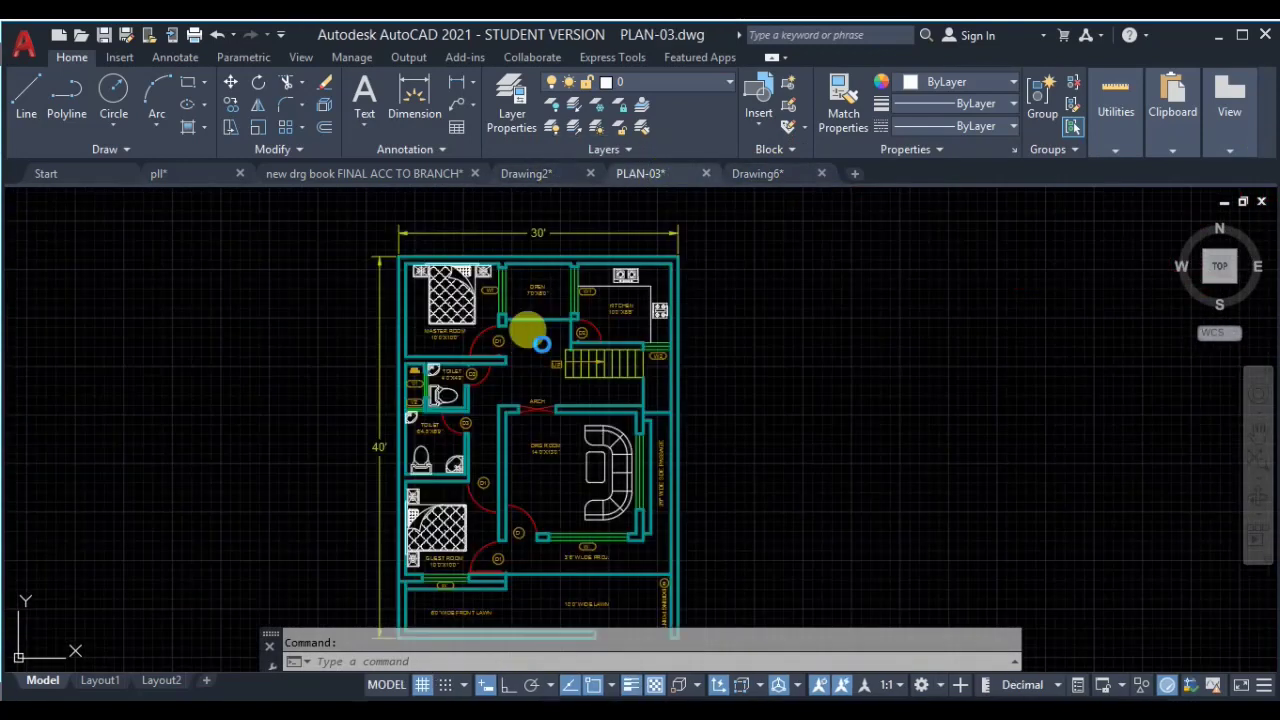
scroll(443, 283, up, 2)
scroll(443, 283, up, 2)
scroll(443, 283, up, 1)
scroll(443, 283, up, 2)
scroll(423, 533, up, 2)
scroll(423, 533, up, 2)
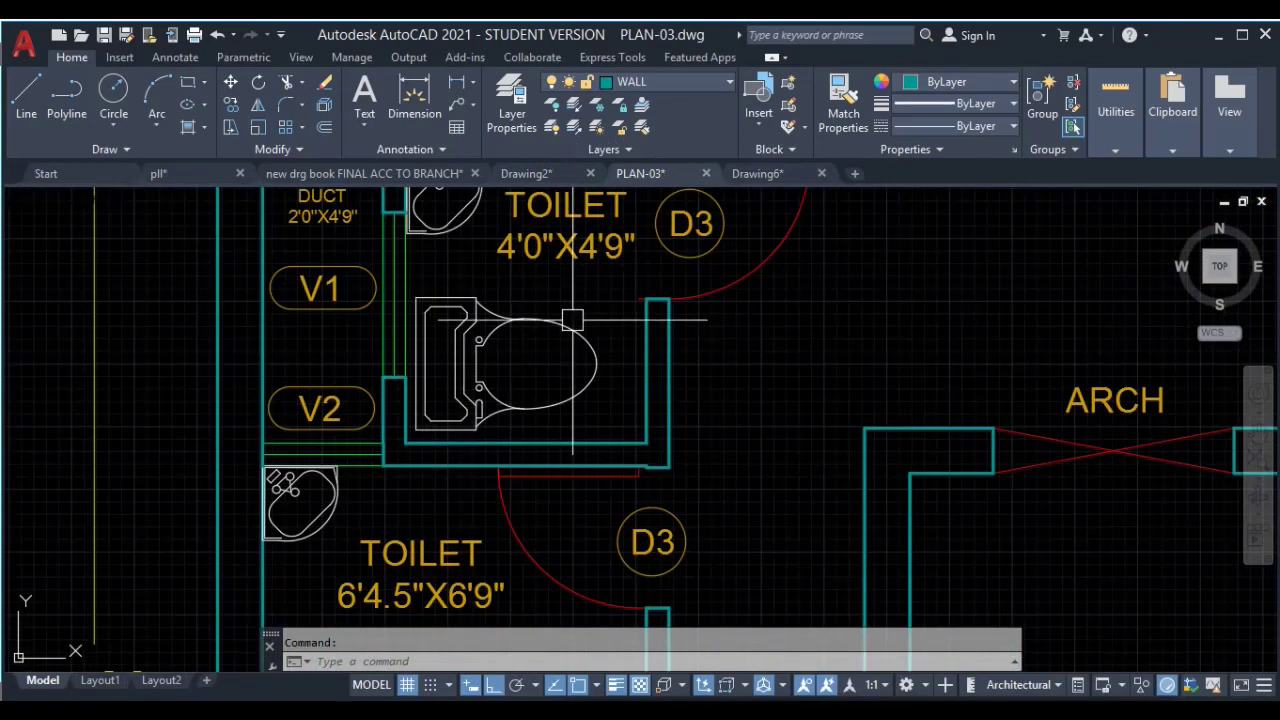
middle_drag(524, 358, 654, 366)
Step: Move the upper toilet block far left into empty space outside the floor plan
middle_drag(556, 383, 1198, 319)
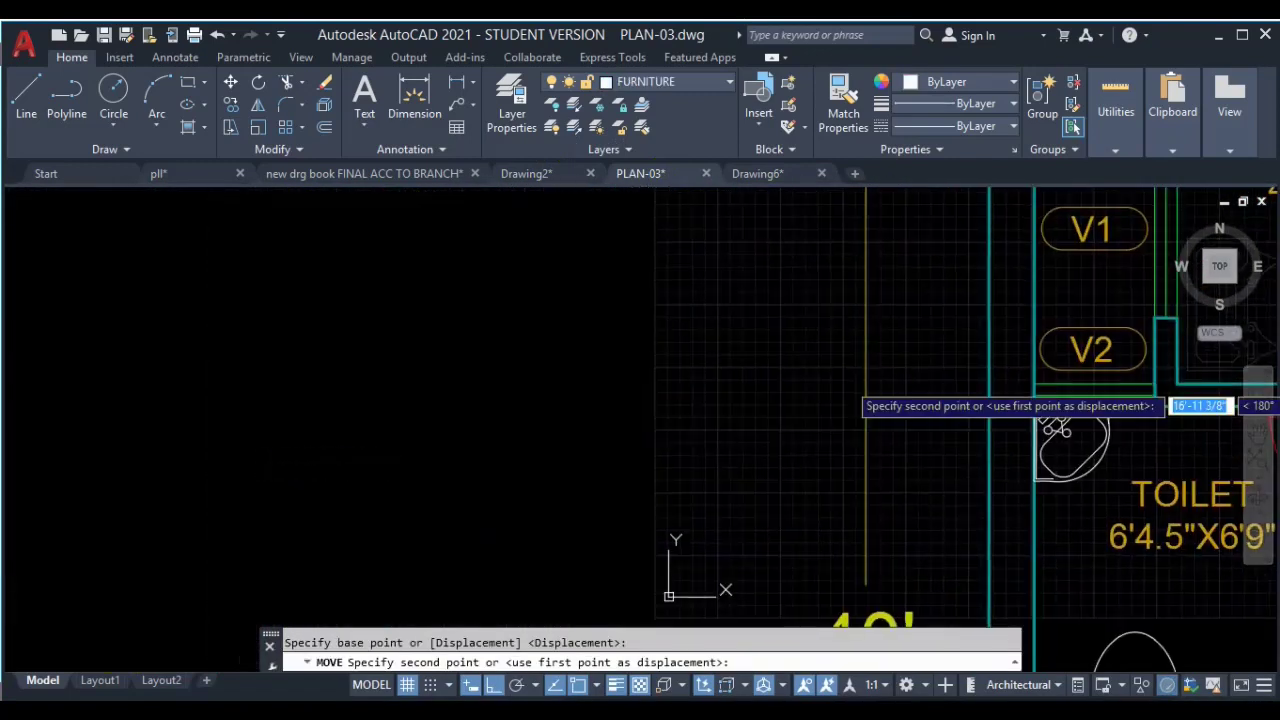
click(160, 380)
middle_drag(903, 394, 640, 391)
middle_drag(984, 271, 894, 363)
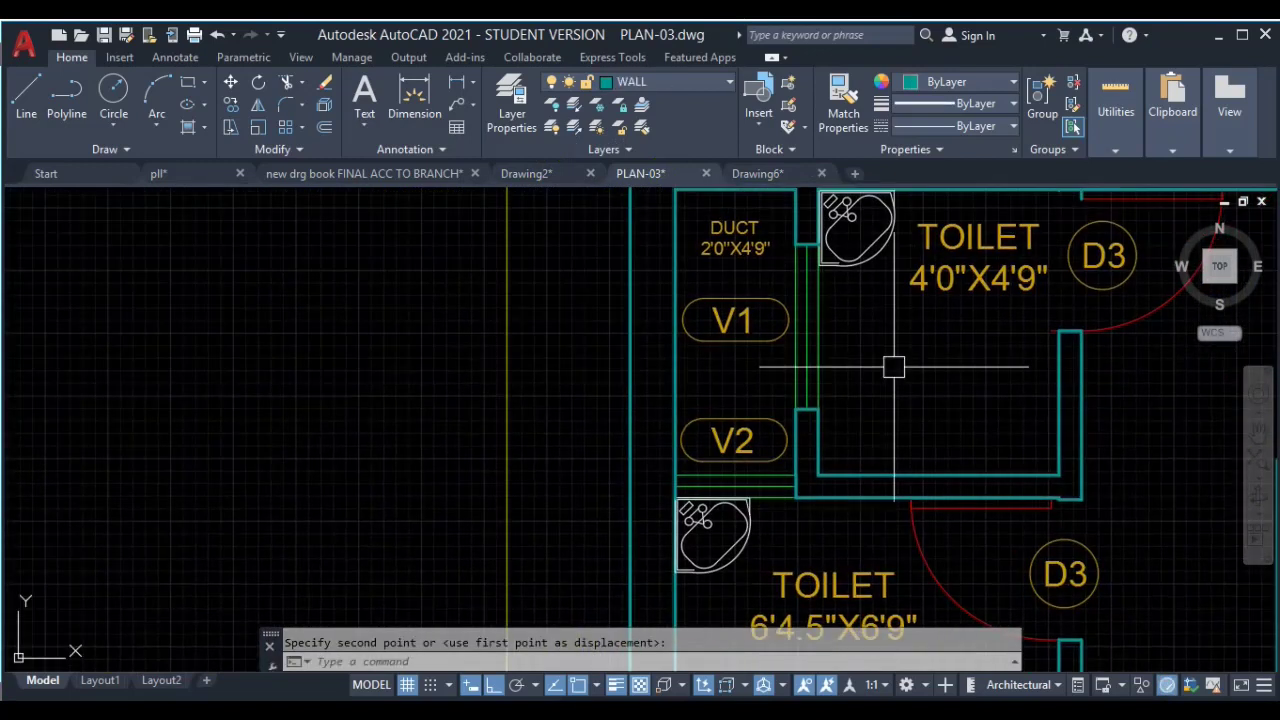
middle_drag(560, 434, 1059, 467)
scroll(690, 450, up, 3)
scroll(745, 390, up, 2)
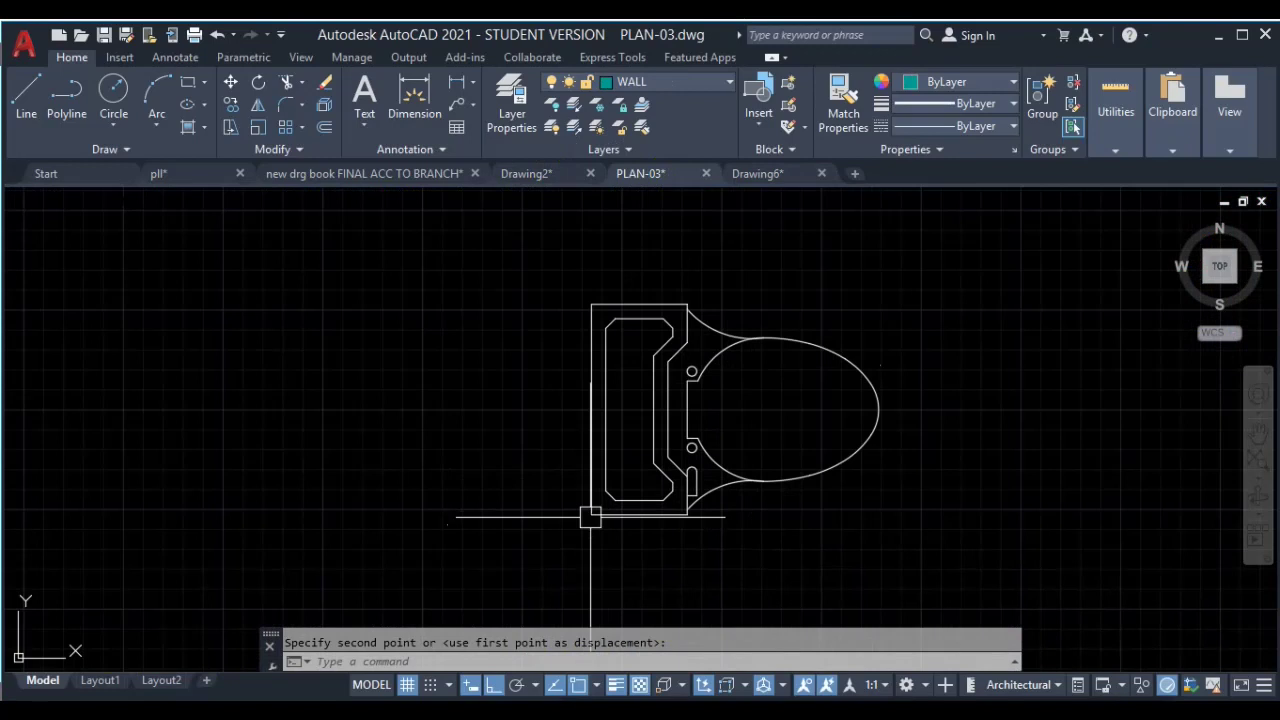
Step: Window-select the moved toilet block and explode it into separate lines and curves
click(1025, 251)
click(526, 560)
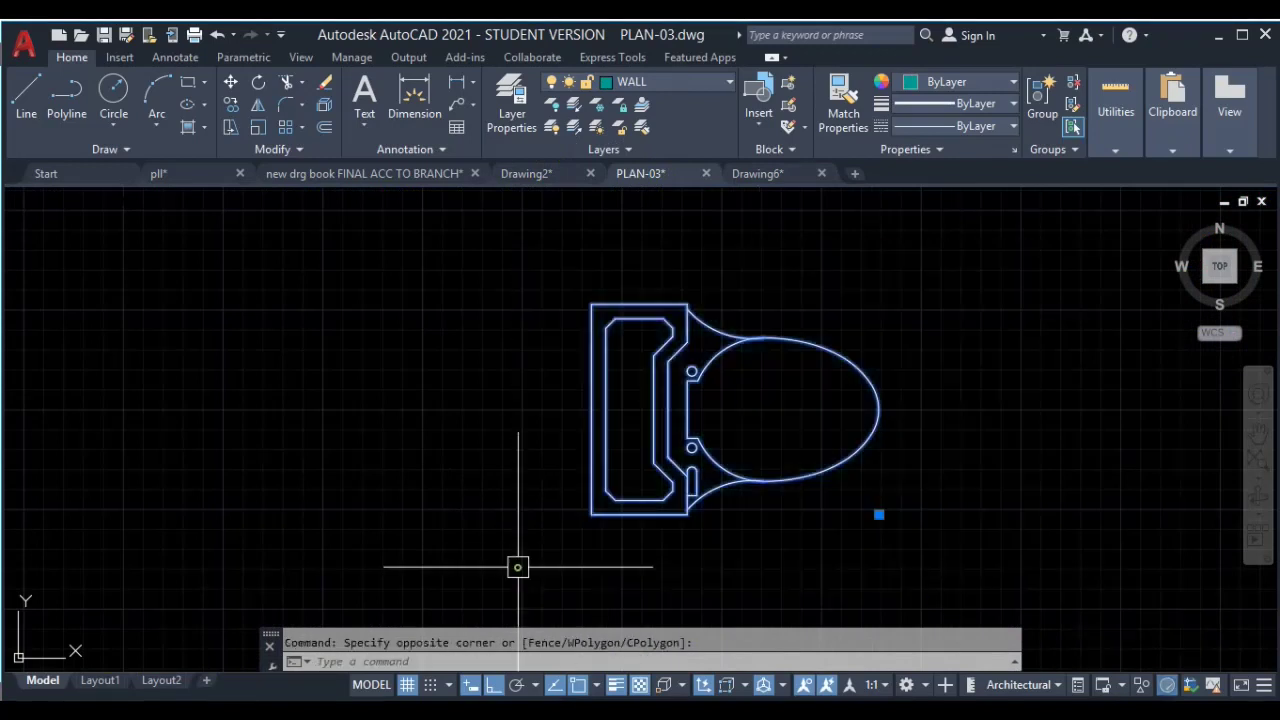
middle_drag(863, 448, 600, 371)
scroll(629, 407, down, 2)
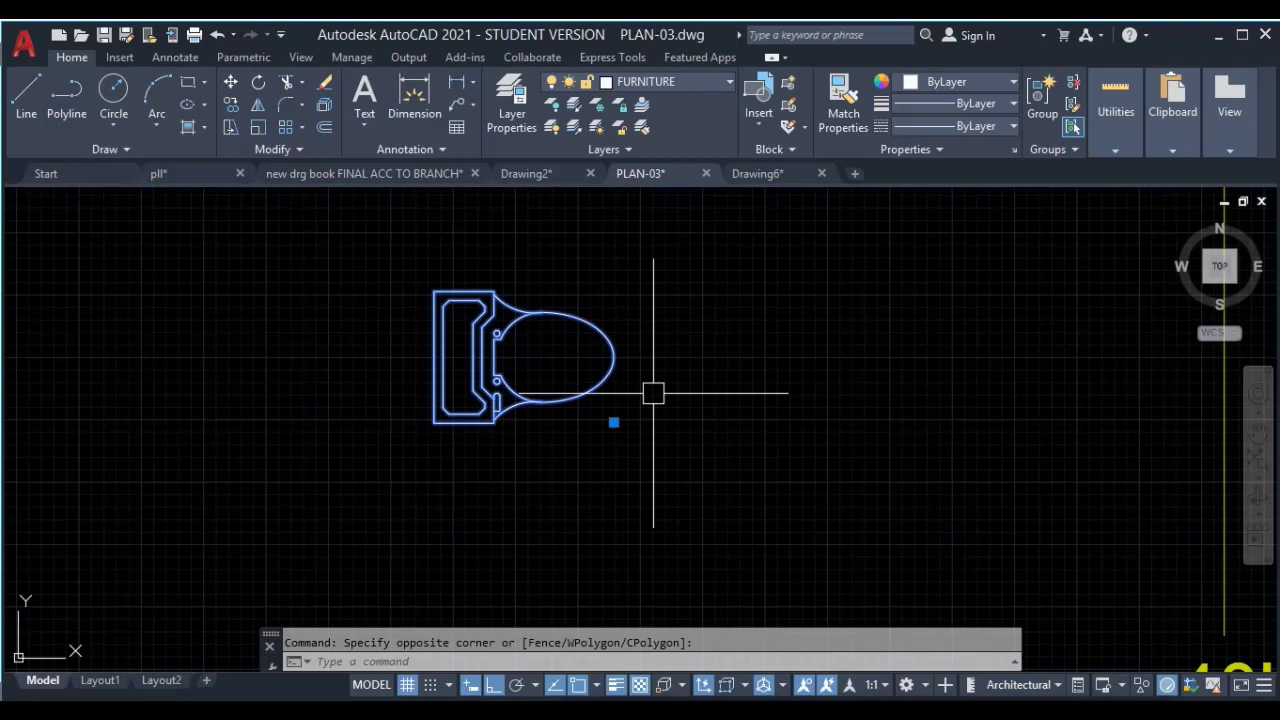
click(322, 110)
Step: Select the exploded toilet's bowl, seat arcs and inner outline to check its parts
click(605, 335)
scroll(507, 336, up, 3)
click(520, 313)
click(495, 255)
click(468, 252)
click(362, 384)
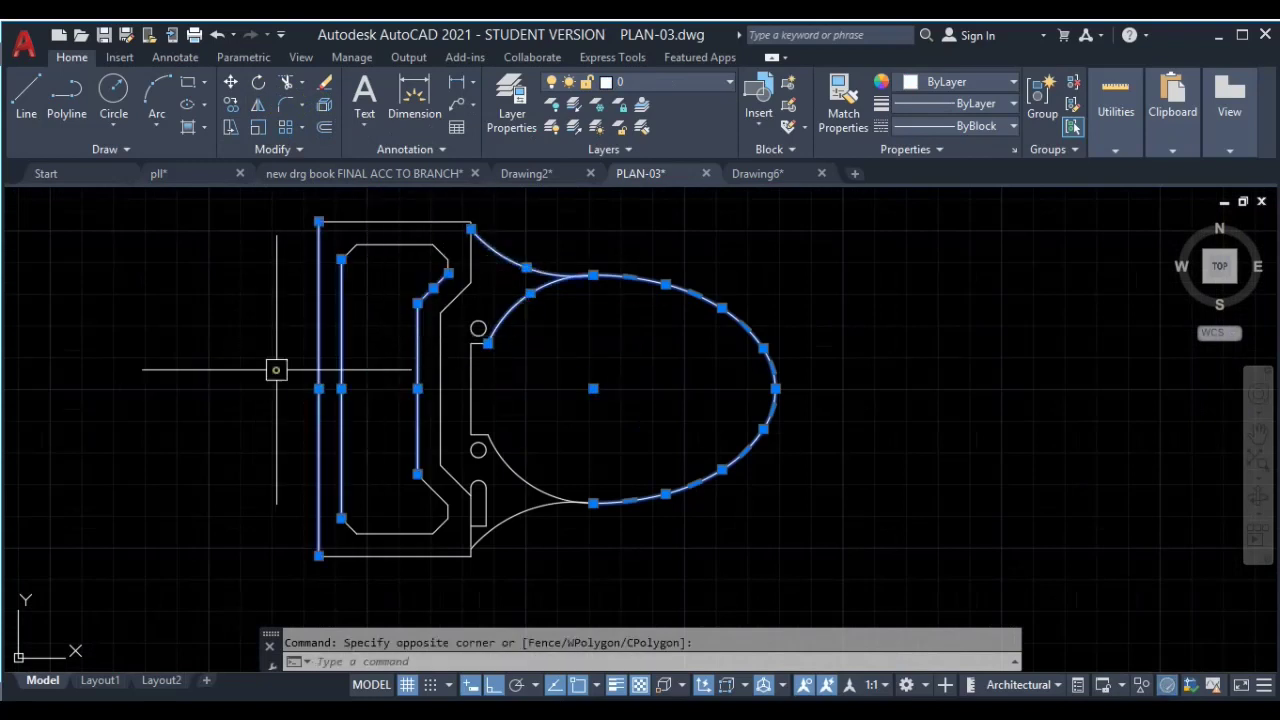
key(Escape)
Step: Copy the whole exploded toilet and place the copy beside it on the left
scroll(614, 380, down, 2)
scroll(726, 309, down, 3)
click(760, 266)
click(274, 517)
text(co)
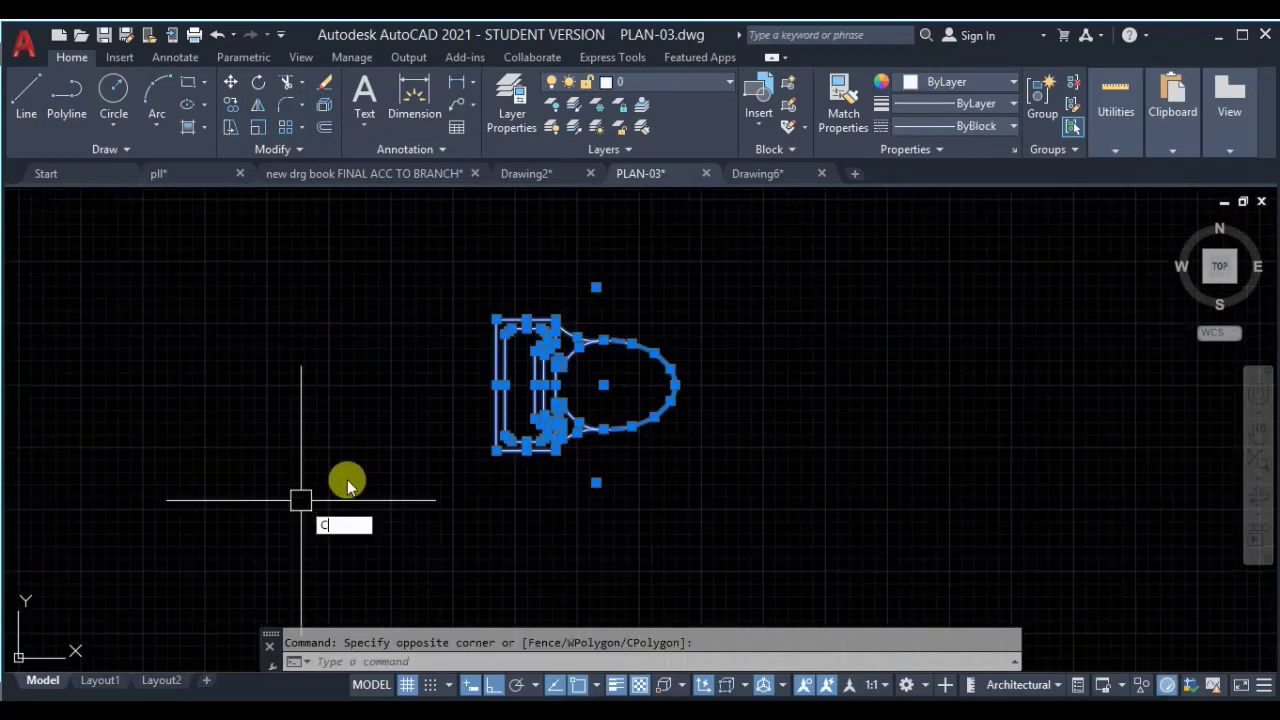
key(Return)
click(558, 410)
click(123, 410)
key(Escape)
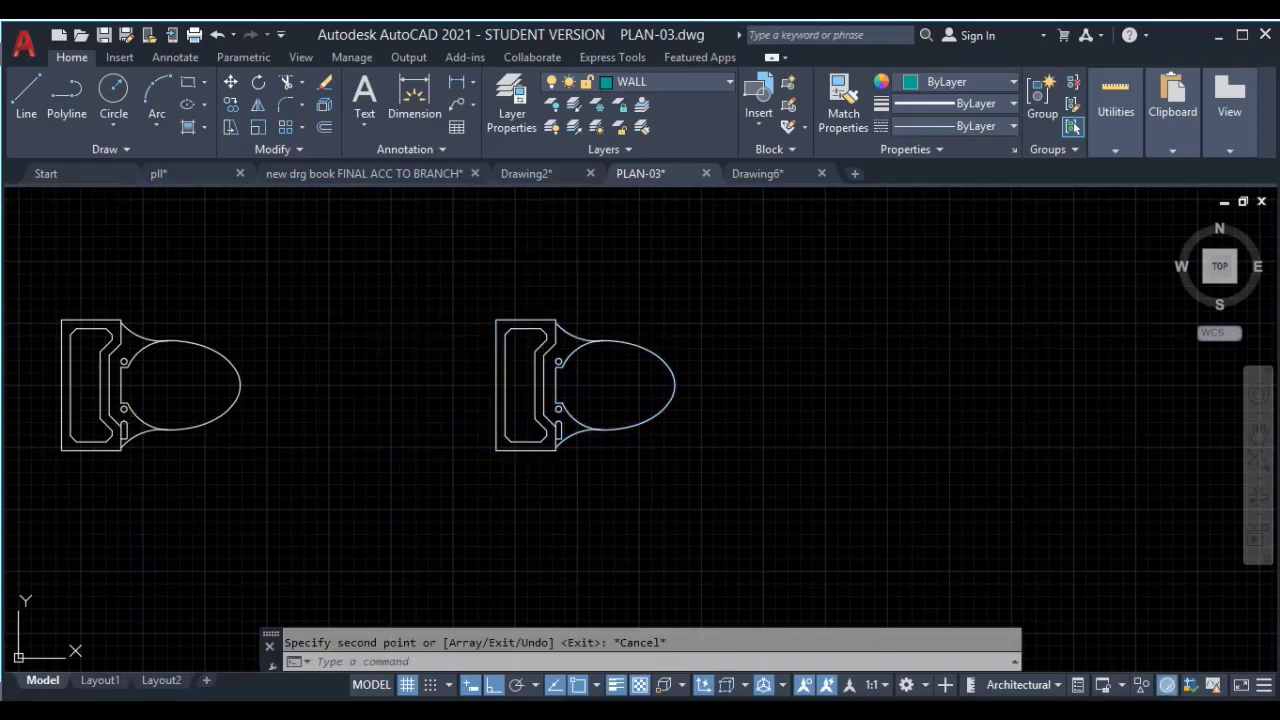
Step: Window-select the left toilet's 34 objects and start a block definition named X1
click(535, 343)
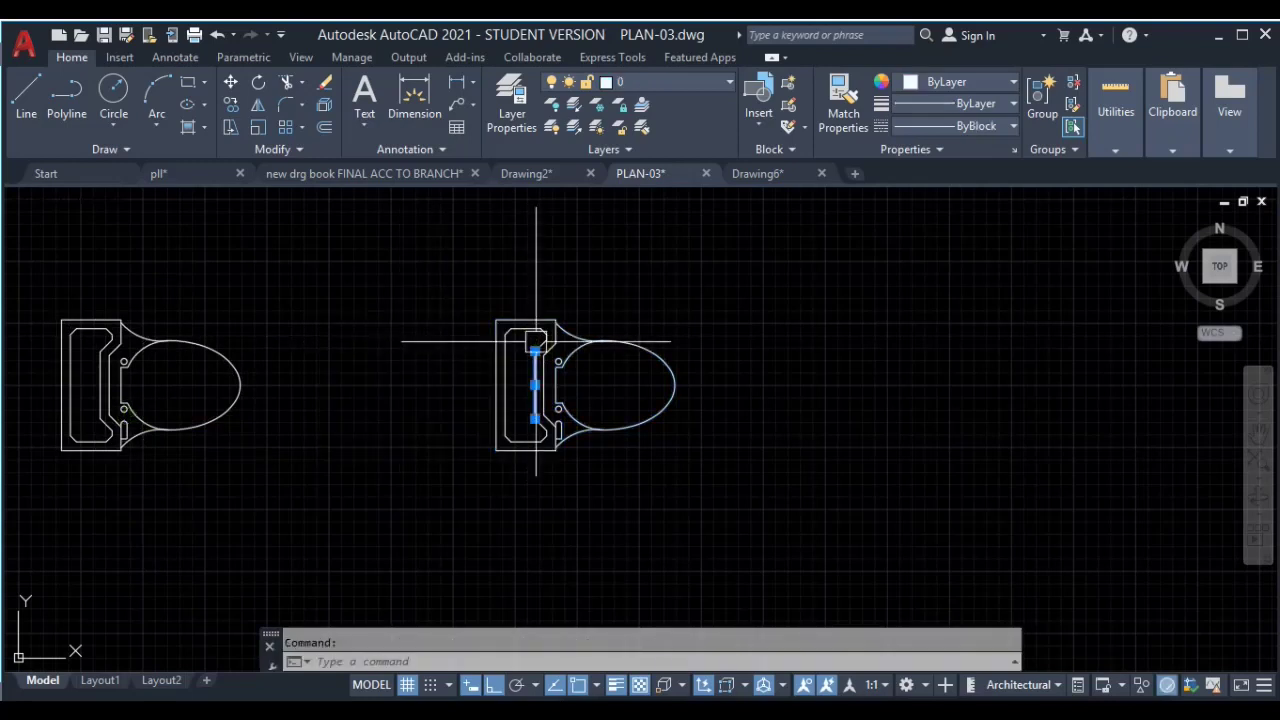
key(Escape)
middle_drag(88, 457, 371, 423)
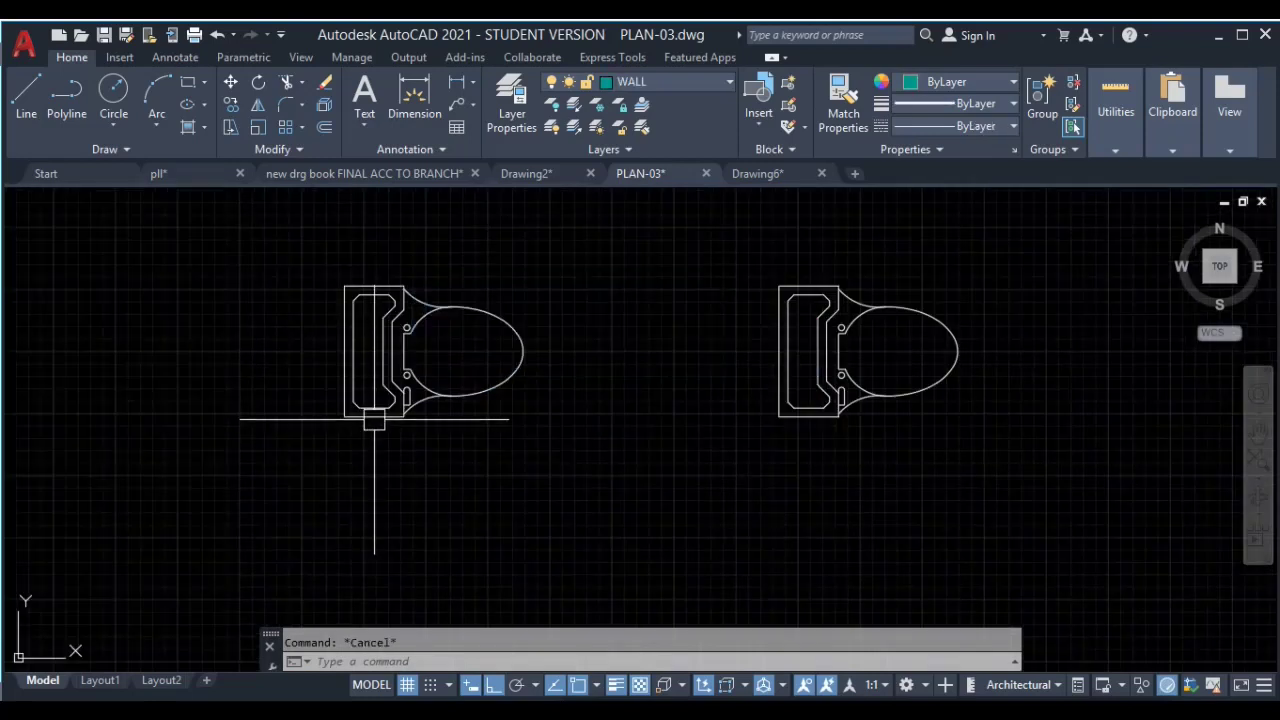
click(612, 241)
click(184, 482)
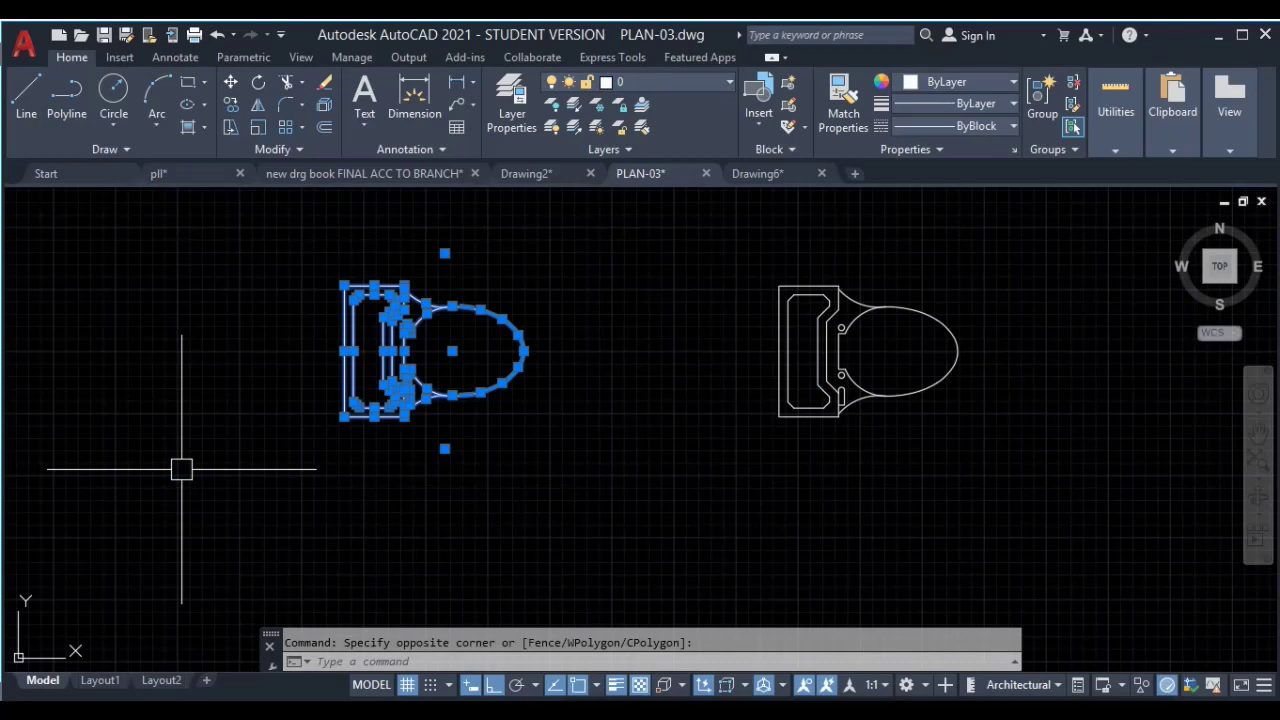
text(b)
key(Return)
text(X1)
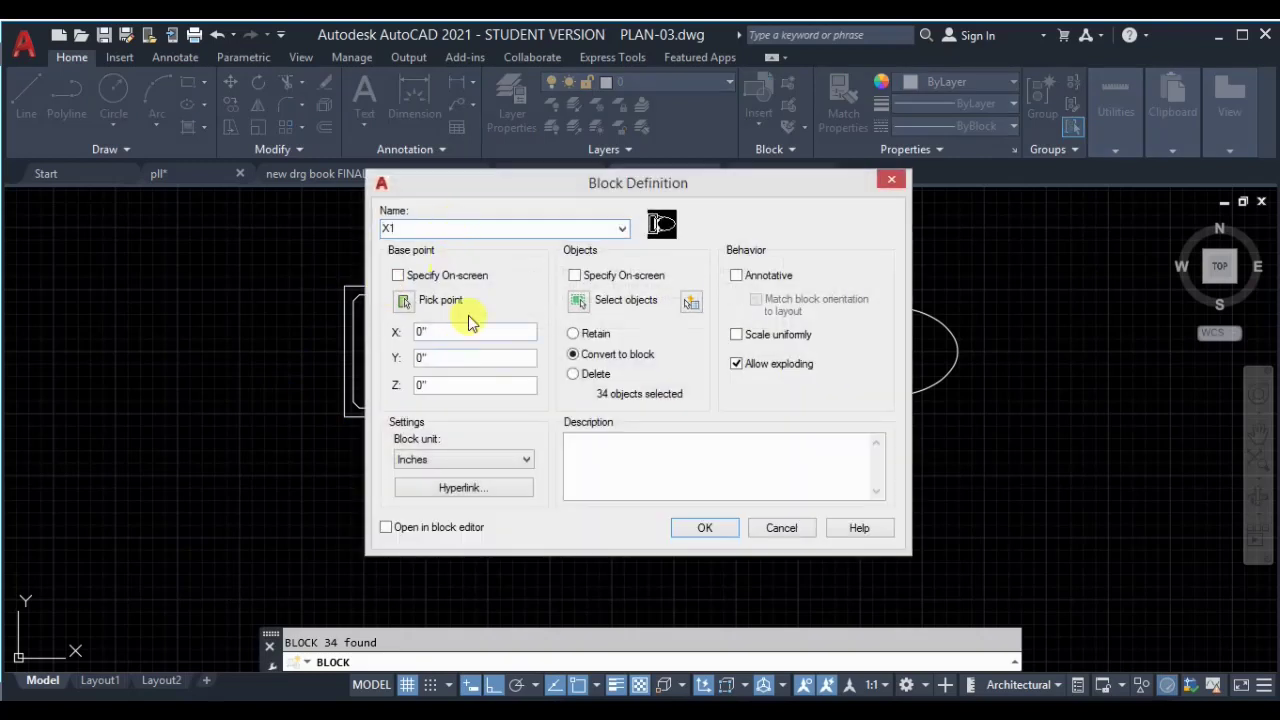
Step: Pick the toilet's lower-left corner as base point and create block X1
click(404, 302)
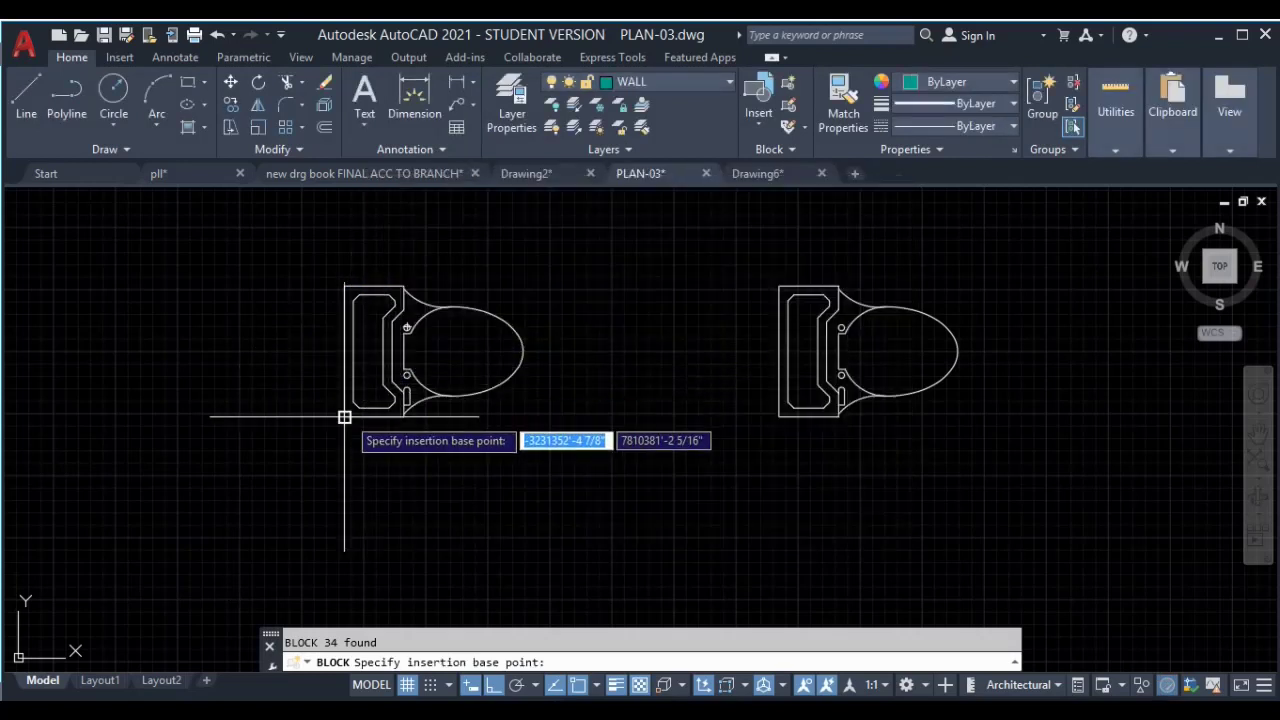
click(344, 417)
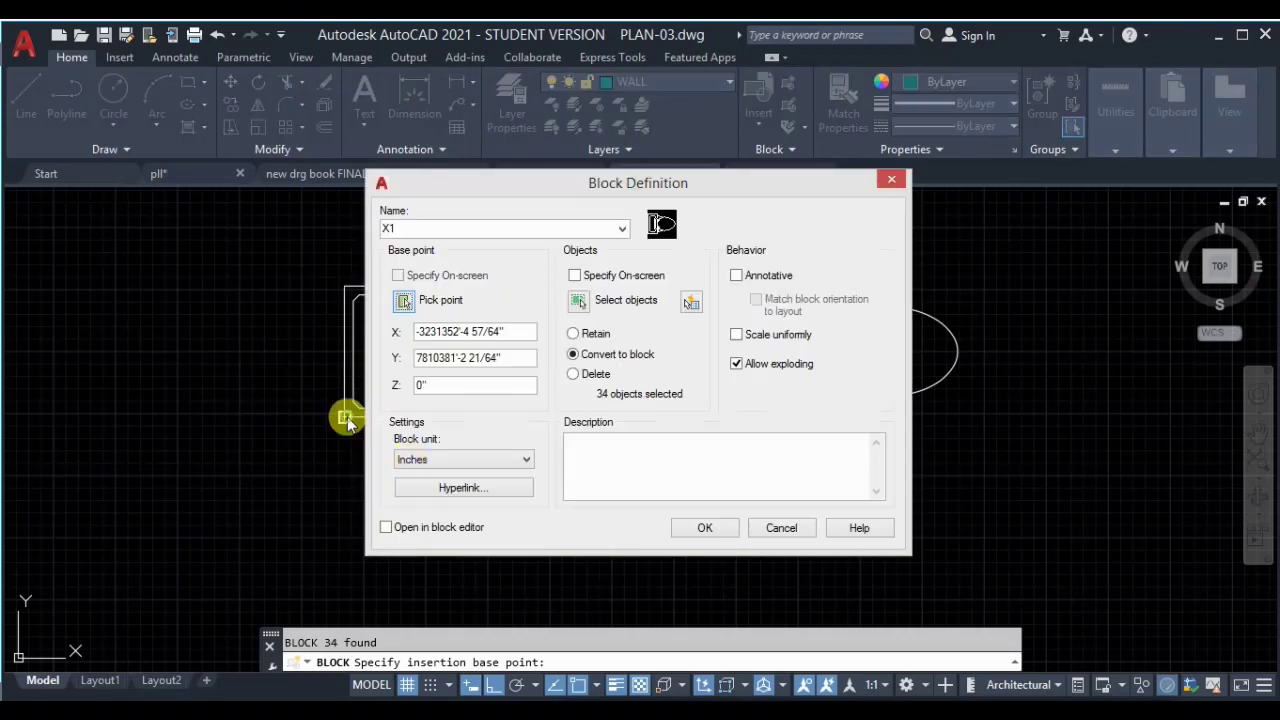
click(700, 528)
middle_drag(666, 506, 600, 506)
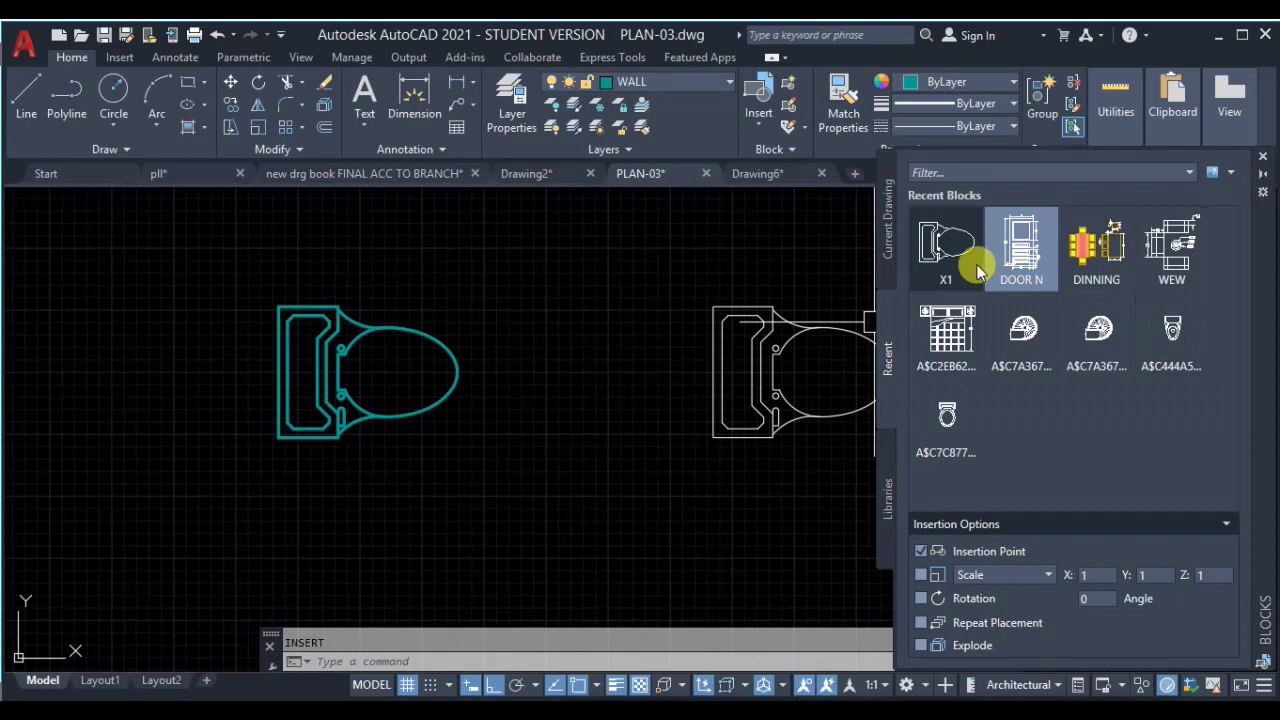
Step: Drag the X1 toilet block from the Blocks palette into PLAN-03's toilet room
mouse_move(958, 256)
mouse_down()
mouse_move(537, 295)
mouse_move(538, 326)
mouse_move(543, 296)
mouse_up()
scroll(303, 400, down, 2)
mouse_move(303, 400)
middle_down()
mouse_move(455, 418)
mouse_move(150, 388)
middle_up()
scroll(400, 390, up, 3)
scroll(420, 380, up, 1)
scroll(499, 348, up, 1)
scroll(499, 348, up, 2)
middle_drag(377, 428, 434, 448)
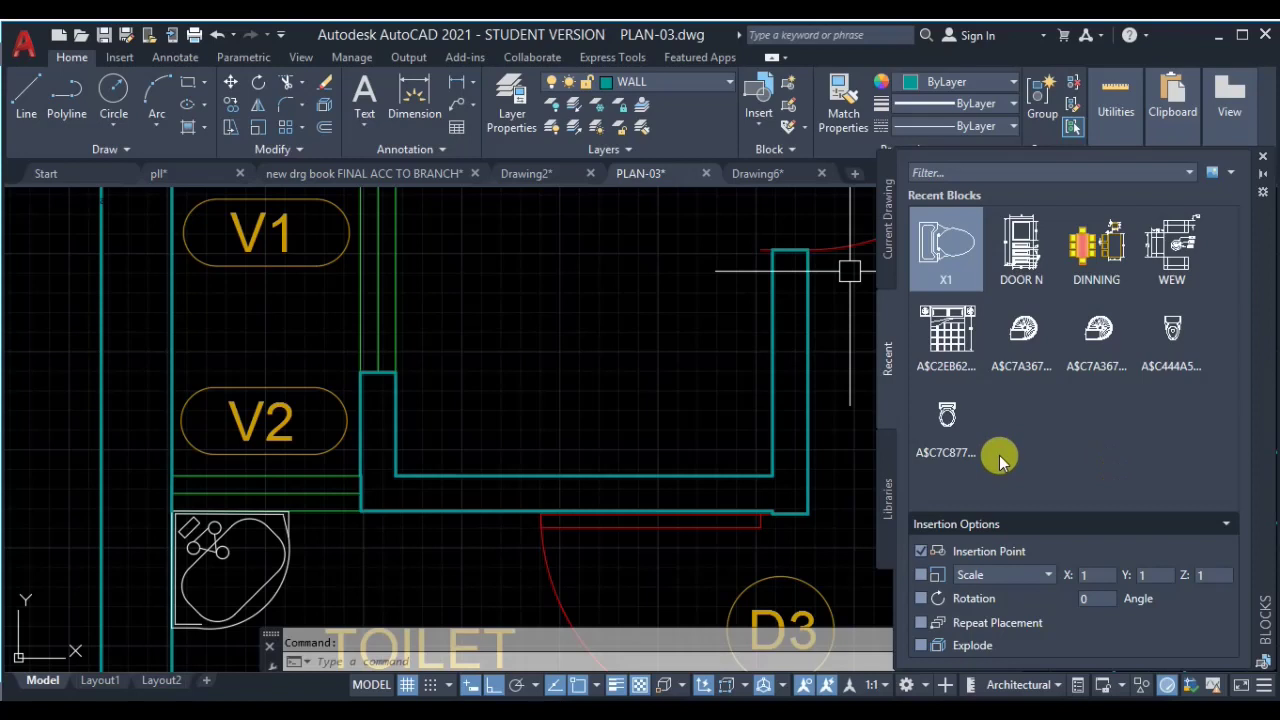
click(960, 252)
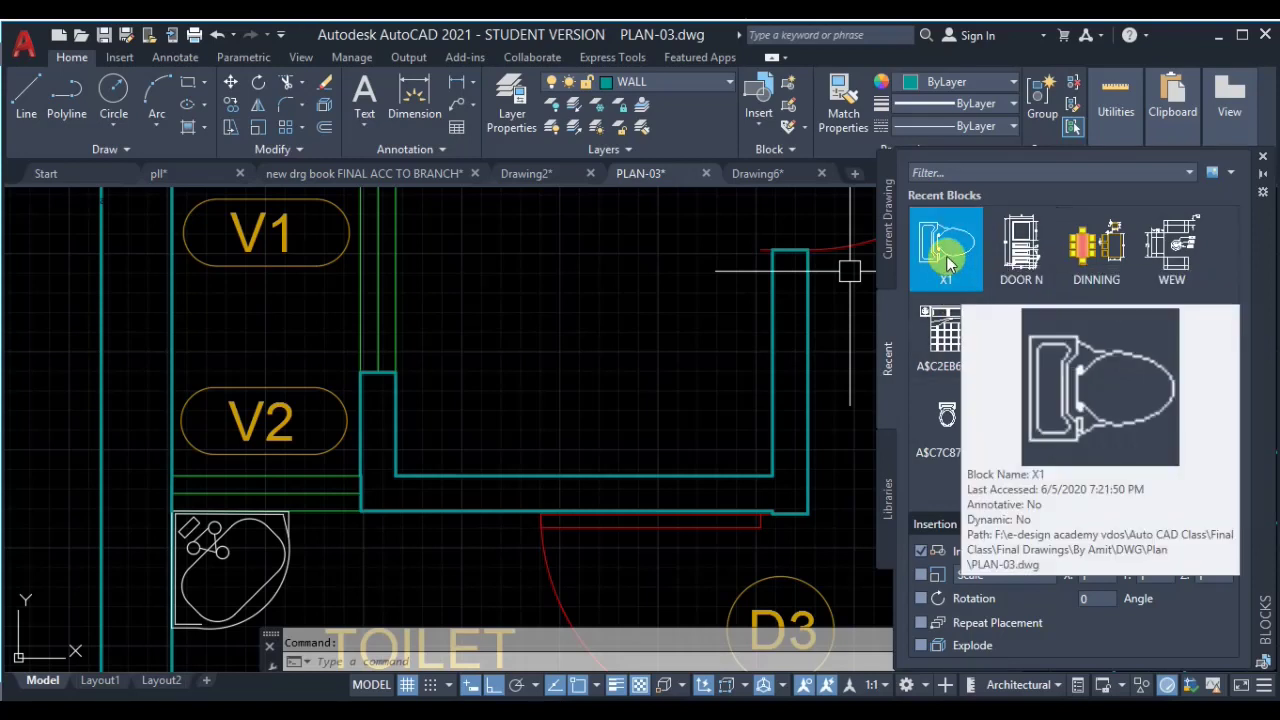
drag(948, 262, 540, 388)
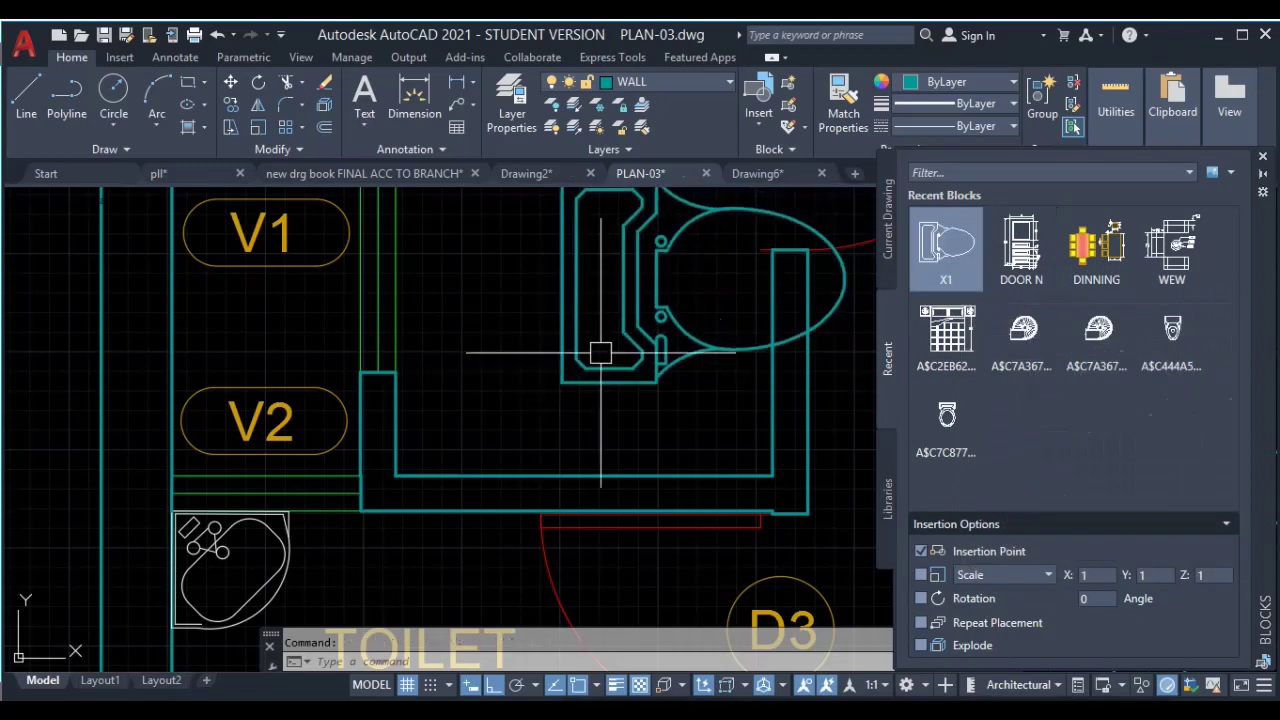
mouse_move(946, 250)
mouse_down()
mouse_move(636, 454)
mouse_move(23, 578)
mouse_up()
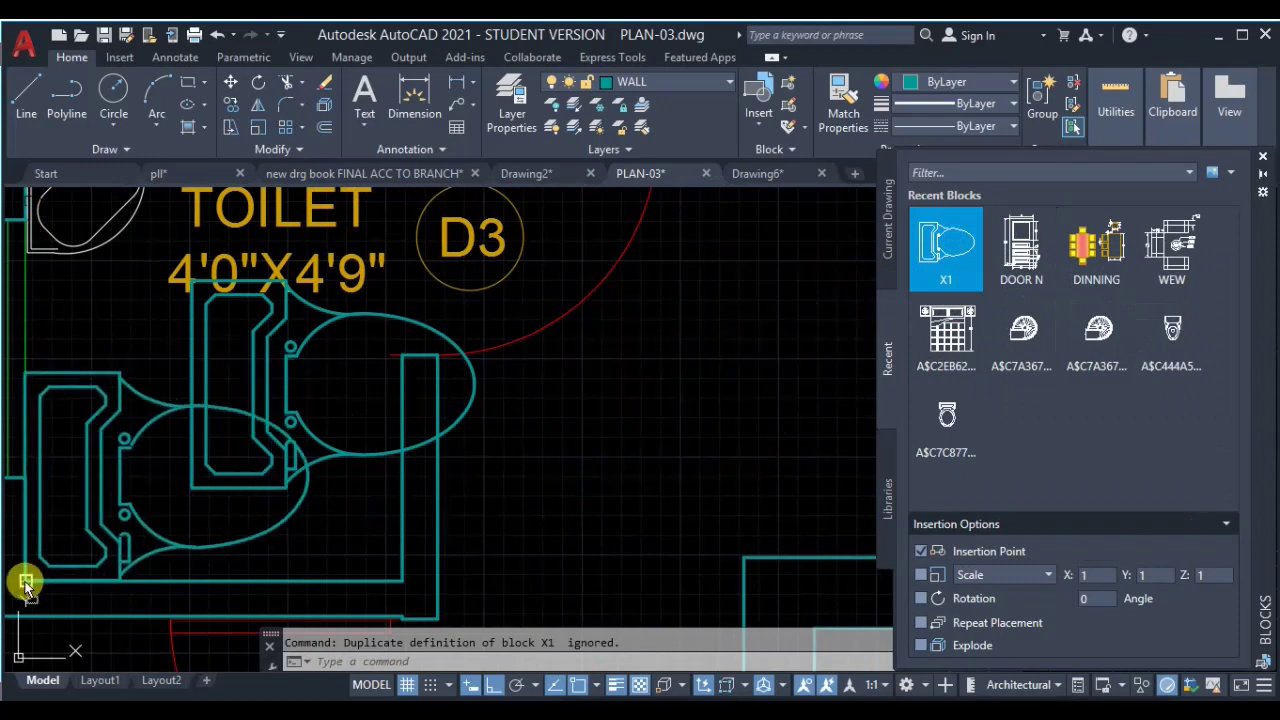
middle_drag(276, 406, 621, 456)
Step: Erase the extra right-hand toilet and the stray toilet blocks left of the plan
click(778, 460)
key(Delete)
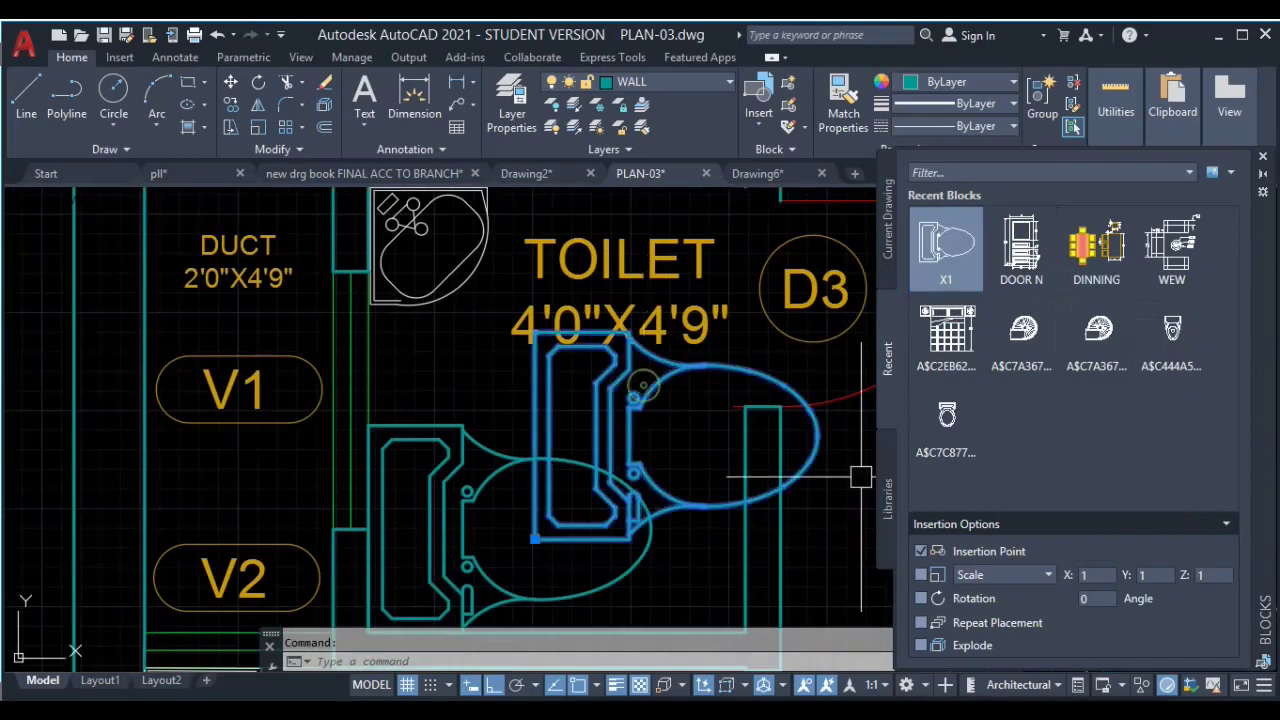
scroll(770, 470, down, 4)
scroll(600, 460, down, 2)
scroll(420, 410, down, 2)
scroll(340, 380, down, 1)
scroll(340, 380, up, 3)
click(29, 480)
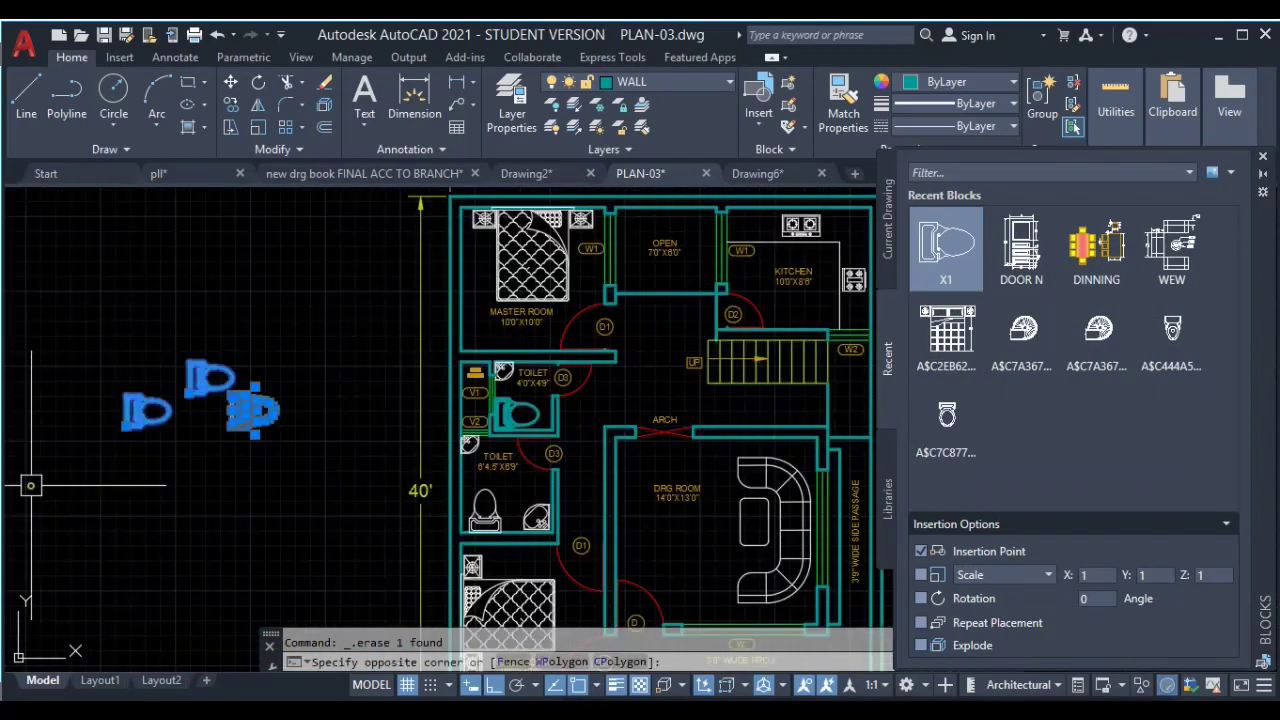
click(330, 340)
key(Delete)
scroll(535, 375, down, 2)
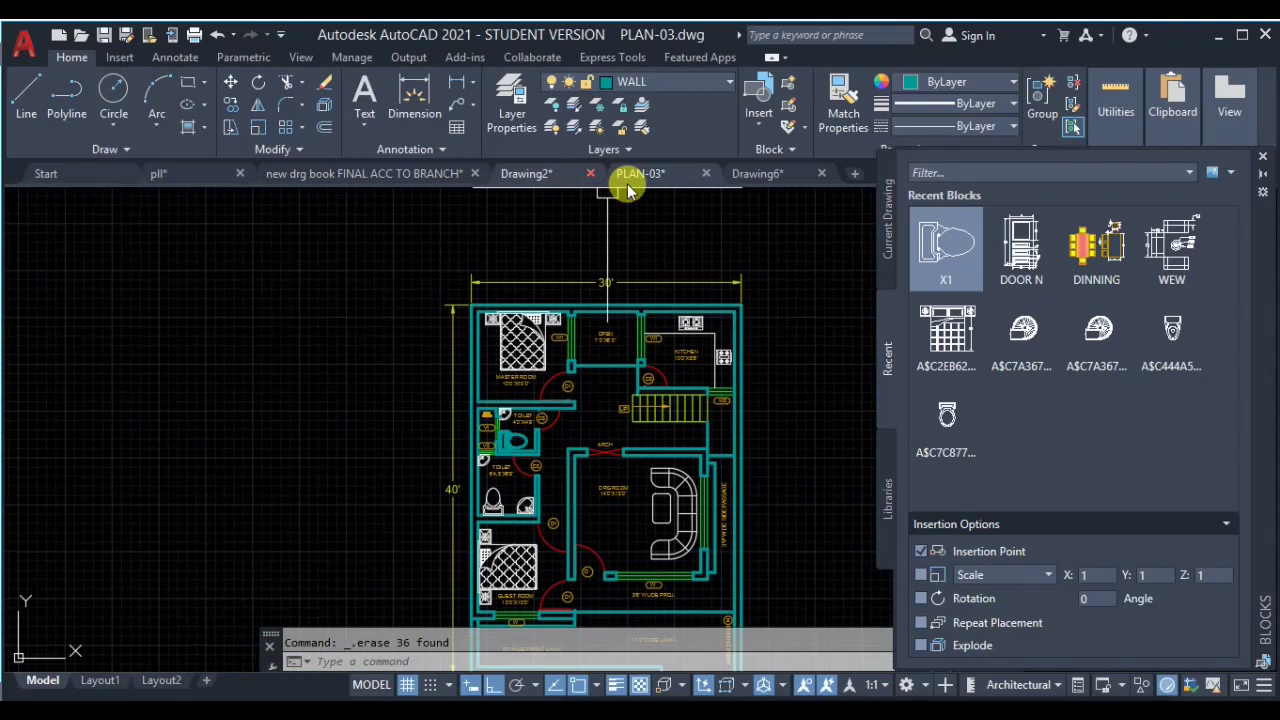
Step: Switch to Drawing6 and bring the overlapping rectangle blocks into view
click(750, 173)
scroll(648, 280, down, 2)
middle_drag(629, 422, 486, 371)
scroll(486, 371, up, 2)
scroll(442, 435, up, 2)
scroll(442, 435, down, 2)
middle_drag(586, 443, 597, 434)
scroll(597, 434, down, 1)
scroll(464, 405, up, 3)
Step: Select the three-rectangle block and begin copying it with CO from a base point
click(464, 405)
text(co)
key(Return)
scroll(517, 424, down, 3)
click(611, 433)
Step: Place six copies of the three-rectangle block around Drawing6
click(462, 354)
click(229, 465)
click(150, 310)
middle_drag(293, 229, 357, 400)
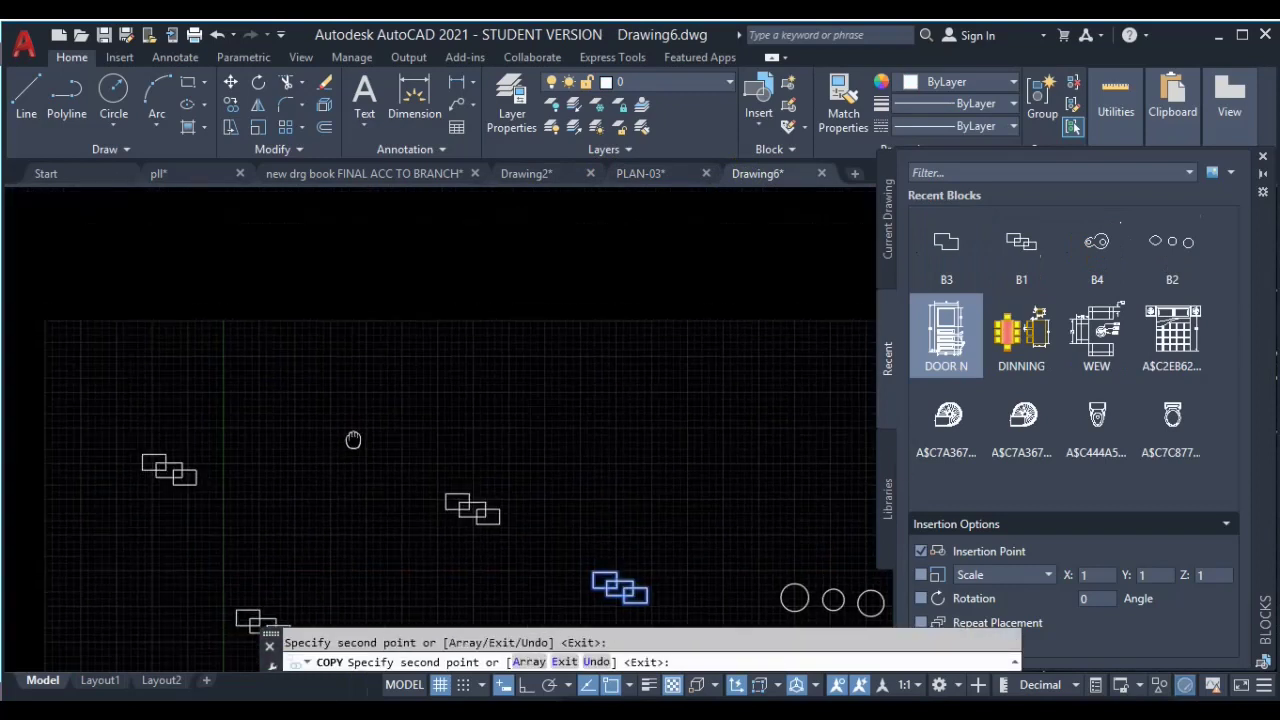
click(352, 406)
click(249, 266)
click(391, 297)
key(Escape)
scroll(403, 332, up, 4)
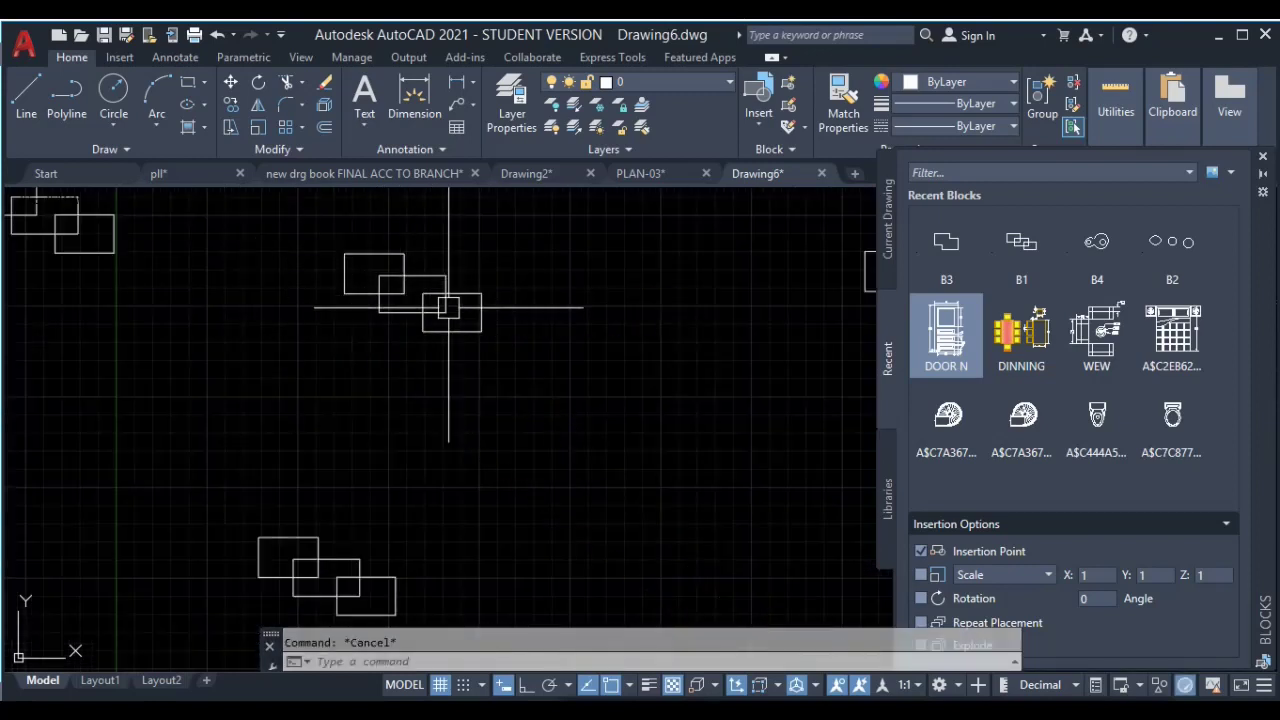
Step: Select one rectangle-block copy and explode it into separate rectangles
click(500, 261)
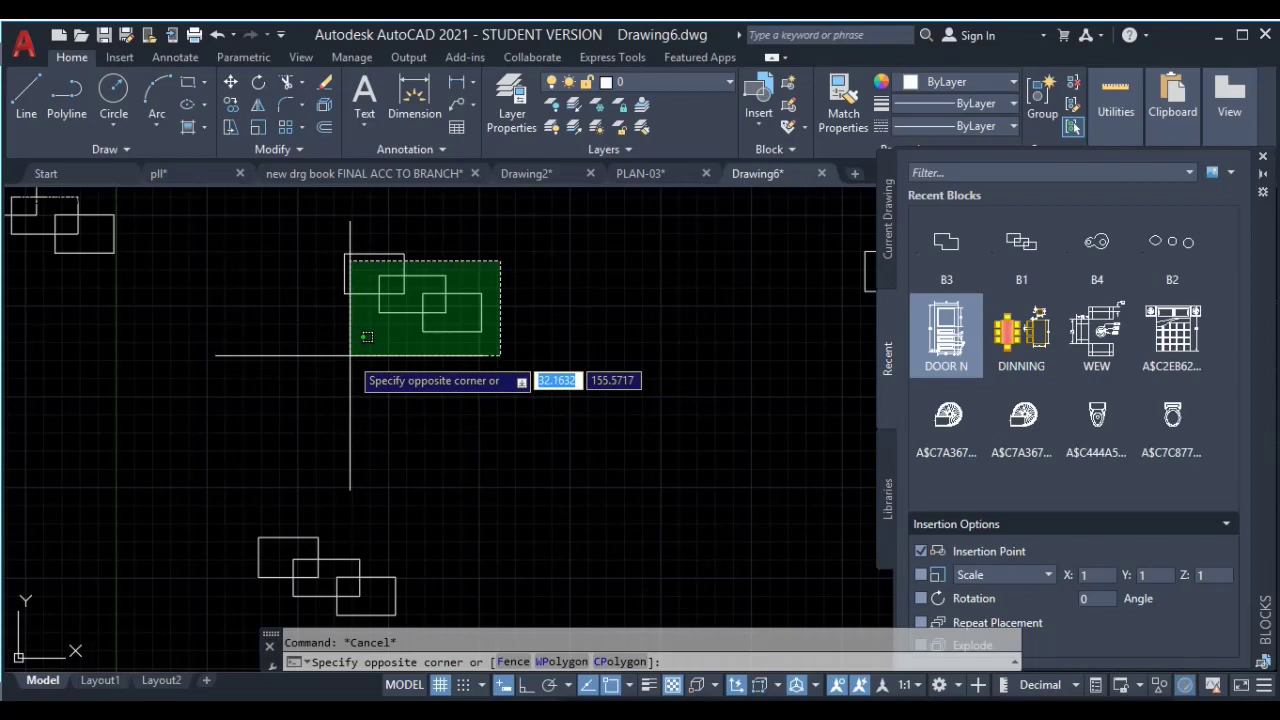
click(350, 355)
click(325, 108)
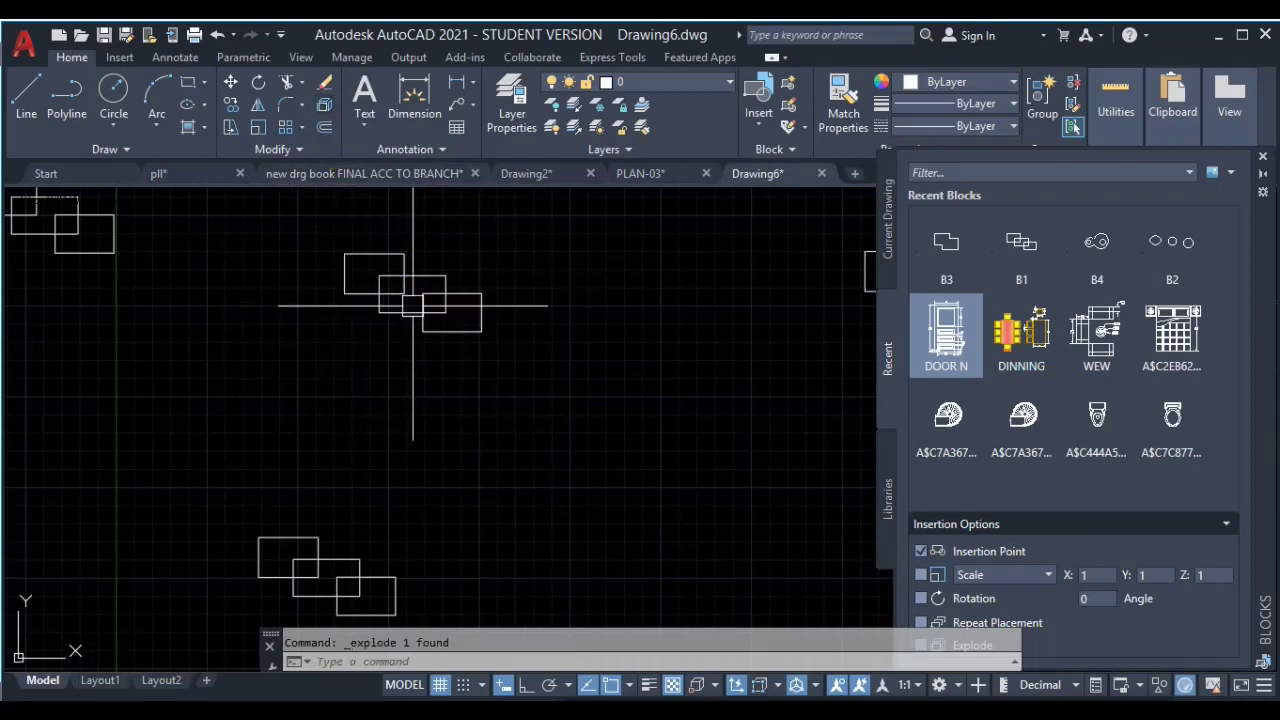
scroll(412, 306, up, 2)
Step: Trim the eight overlapping edges to form a single stepped outline
text(tr)
key(Return)
click(445, 349)
click(428, 321)
click(411, 330)
click(451, 336)
click(481, 364)
click(495, 349)
click(517, 365)
click(511, 378)
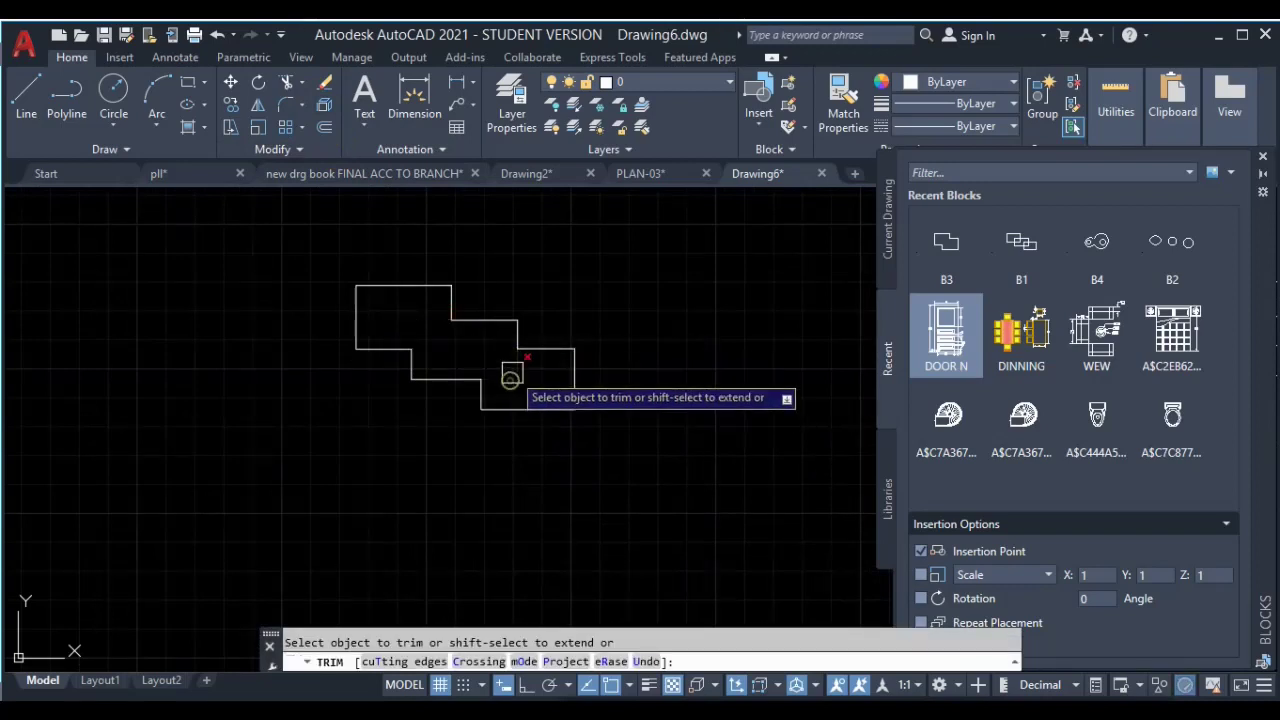
scroll(640, 410, down, 2)
scroll(603, 366, down, 3)
key(Escape)
scroll(589, 364, up, 3)
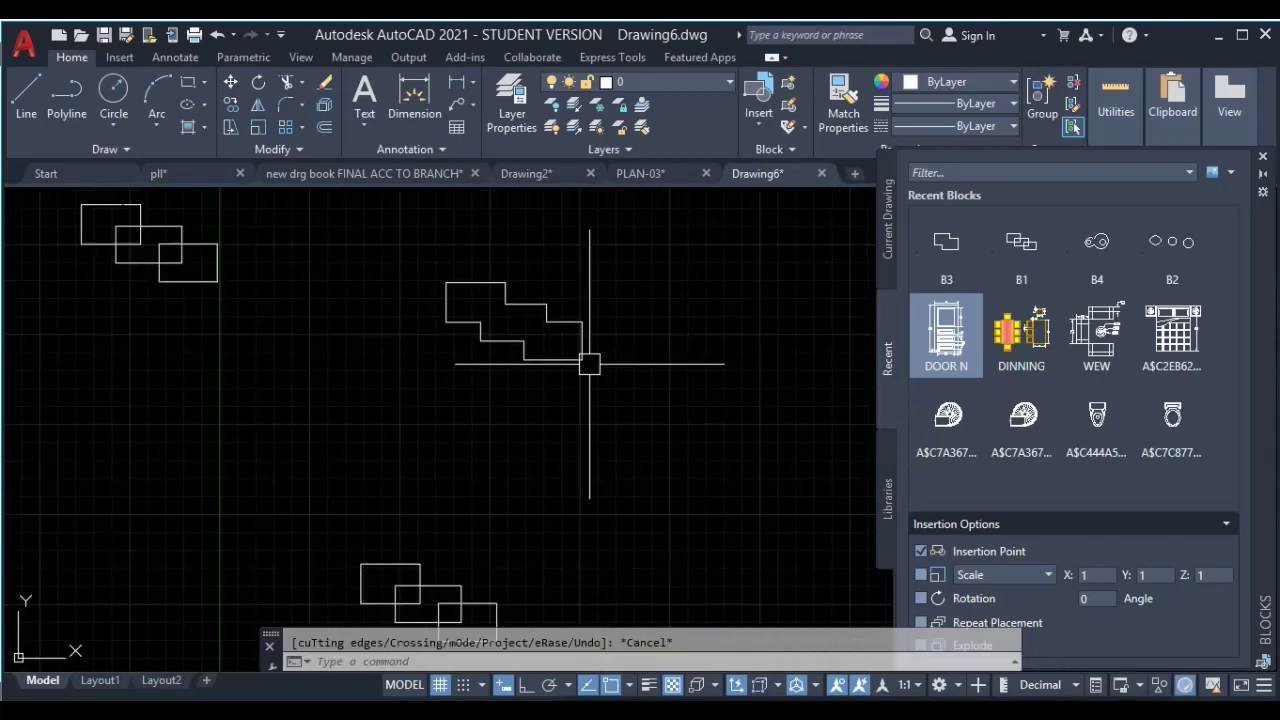
Step: Select the stepped outline and start a block definition for X3
click(634, 243)
click(405, 400)
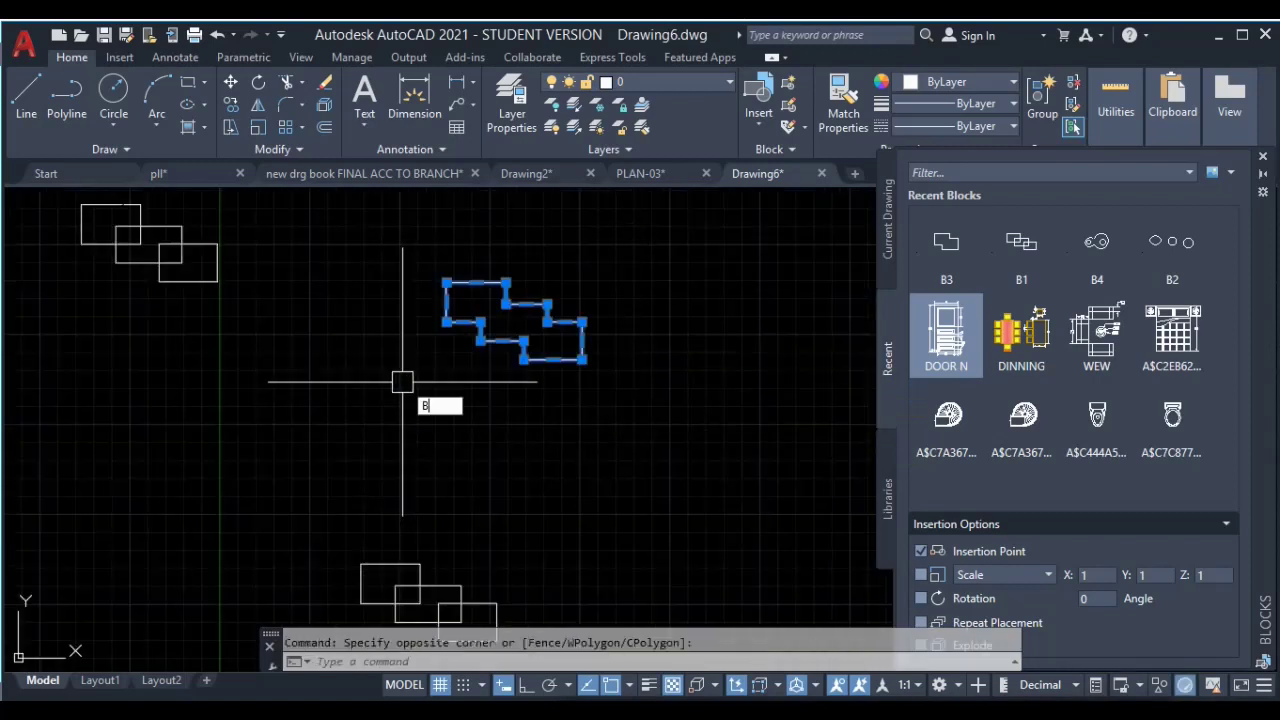
text(b)
key(Return)
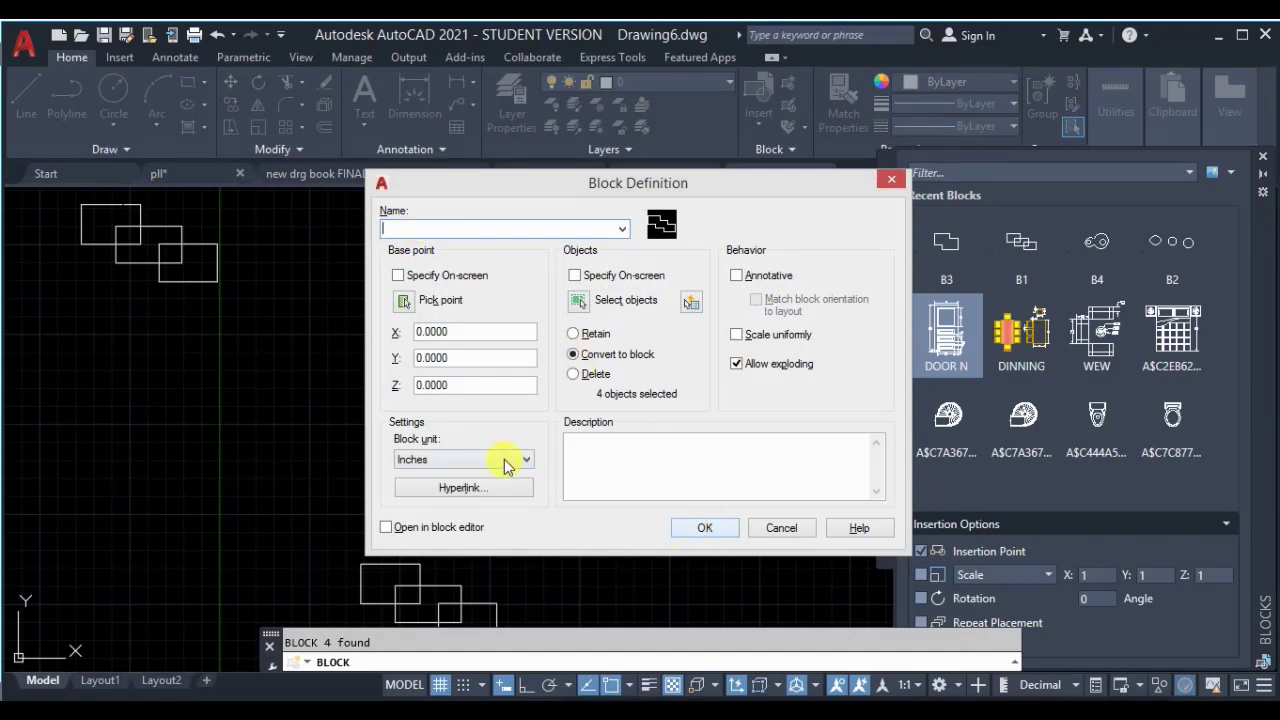
text(X3)
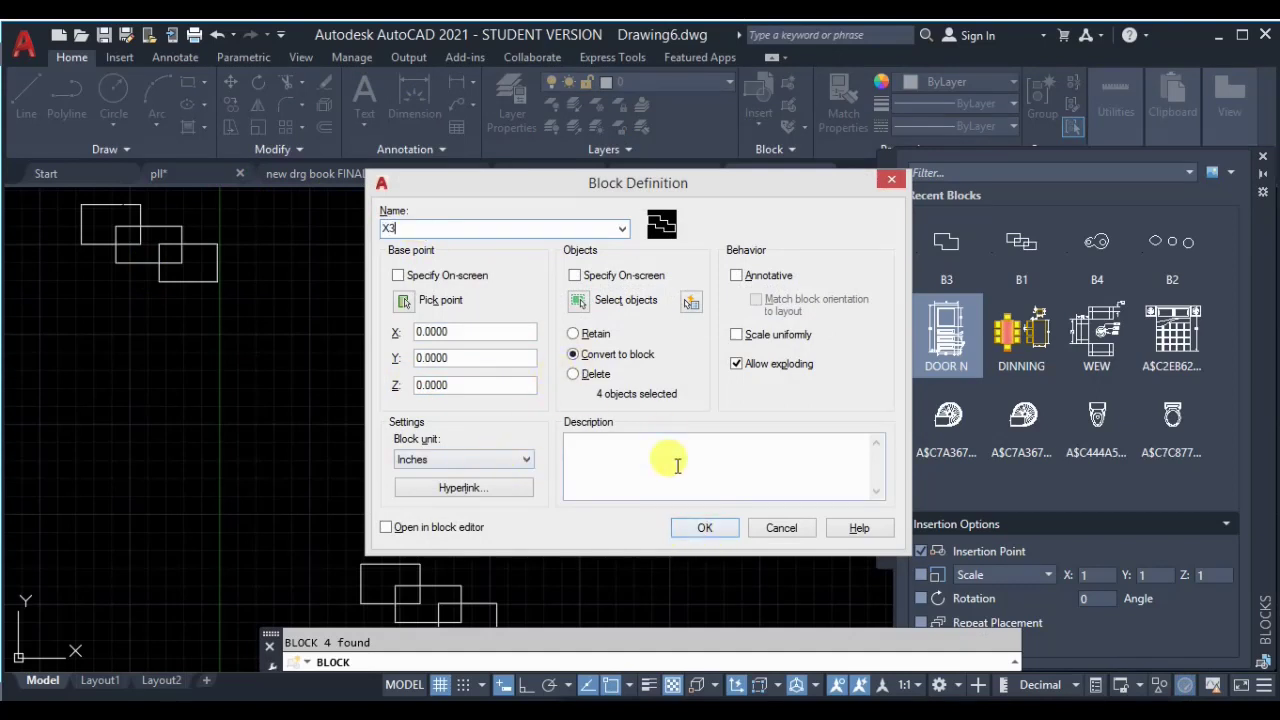
Step: Confirm block X3 from the stepped outline, then select it to check it
click(705, 527)
click(563, 307)
click(522, 331)
scroll(437, 357, down, 3)
scroll(500, 357, down, 2)
middle_drag(500, 357, 470, 340)
key(Escape)
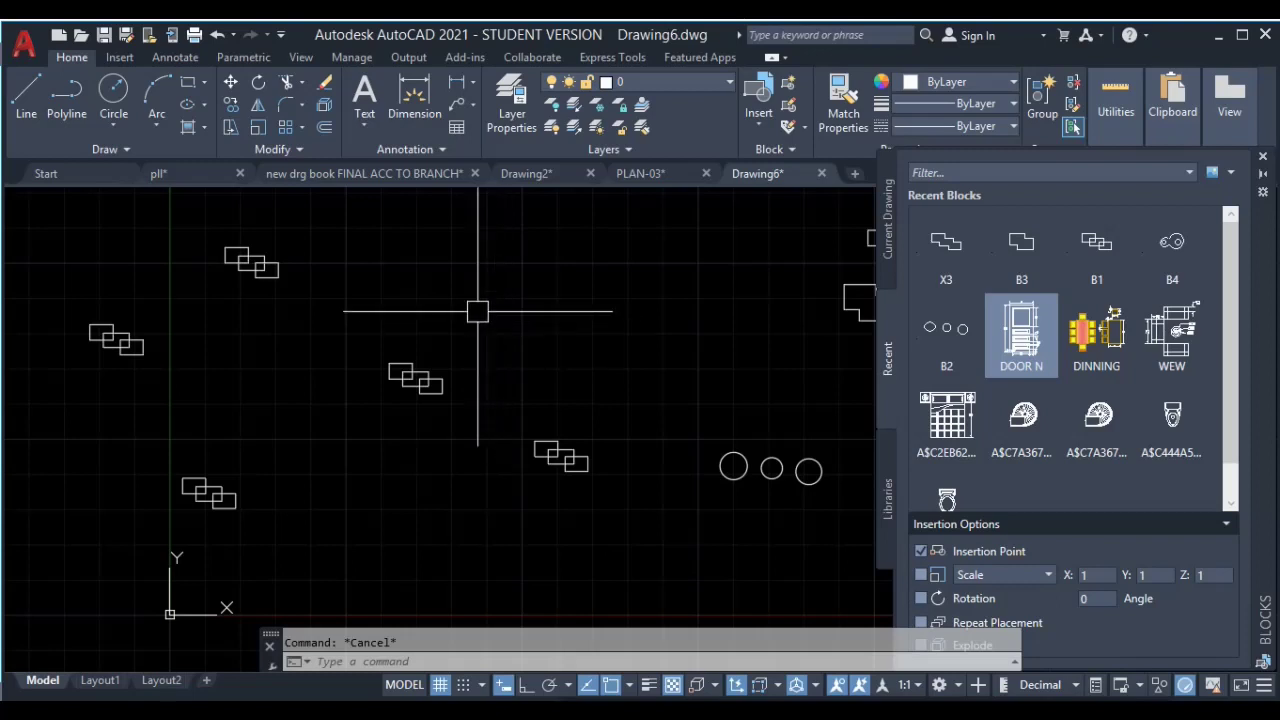
Step: Erase all 14 block objects from Drawing6 and close the Blocks palette
scroll(486, 314, down, 5)
scroll(454, 375, up, 4)
scroll(543, 277, down, 3)
click(677, 243)
click(229, 443)
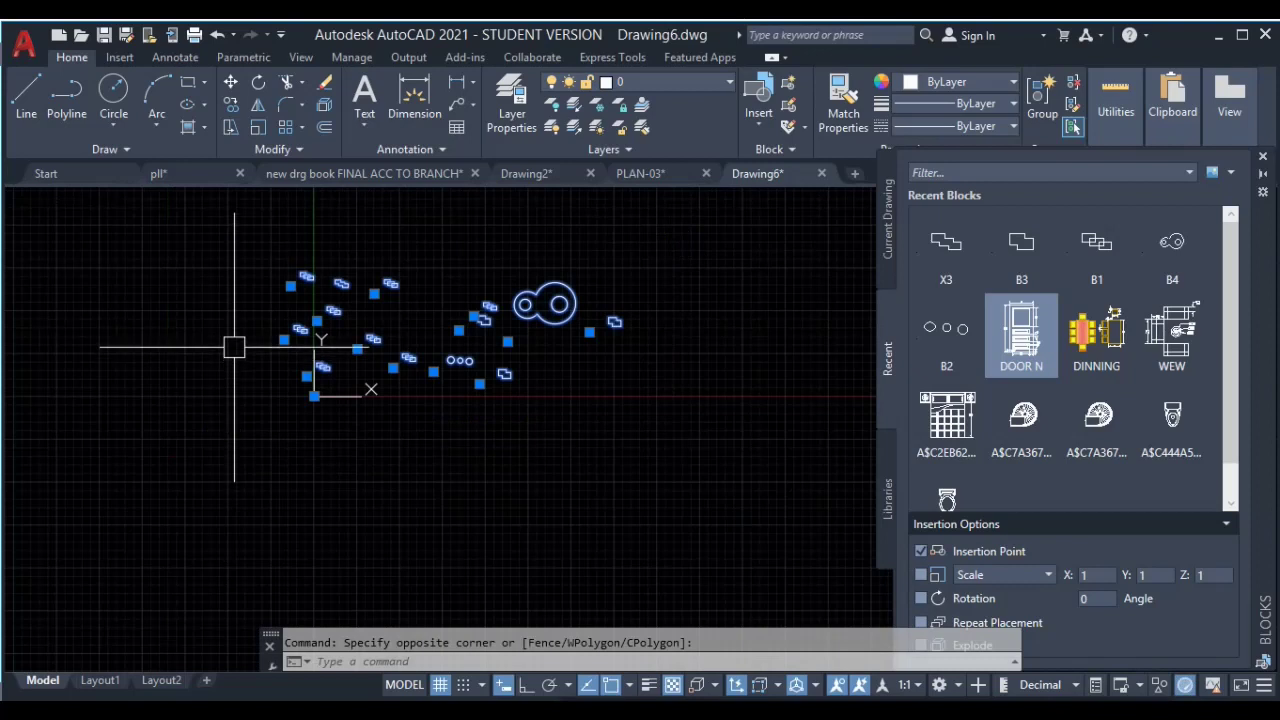
key(Delete)
scroll(428, 234, up, 1)
scroll(509, 300, up, 1)
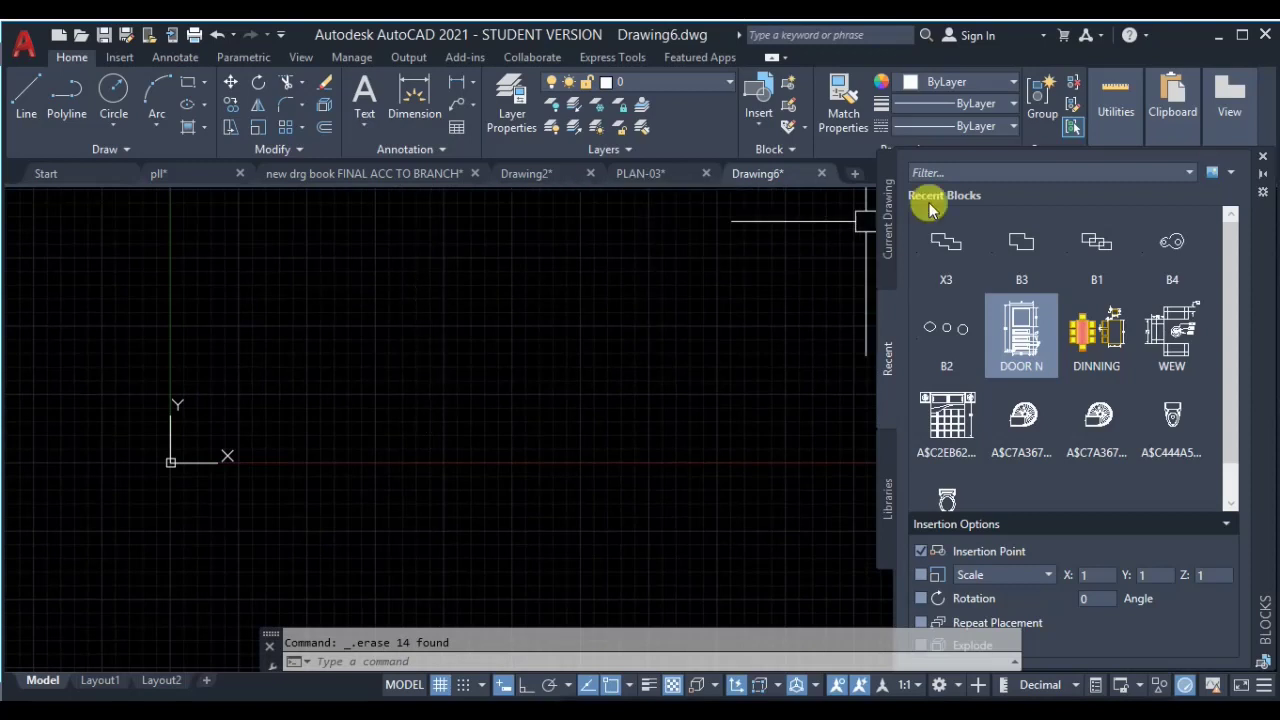
click(1264, 163)
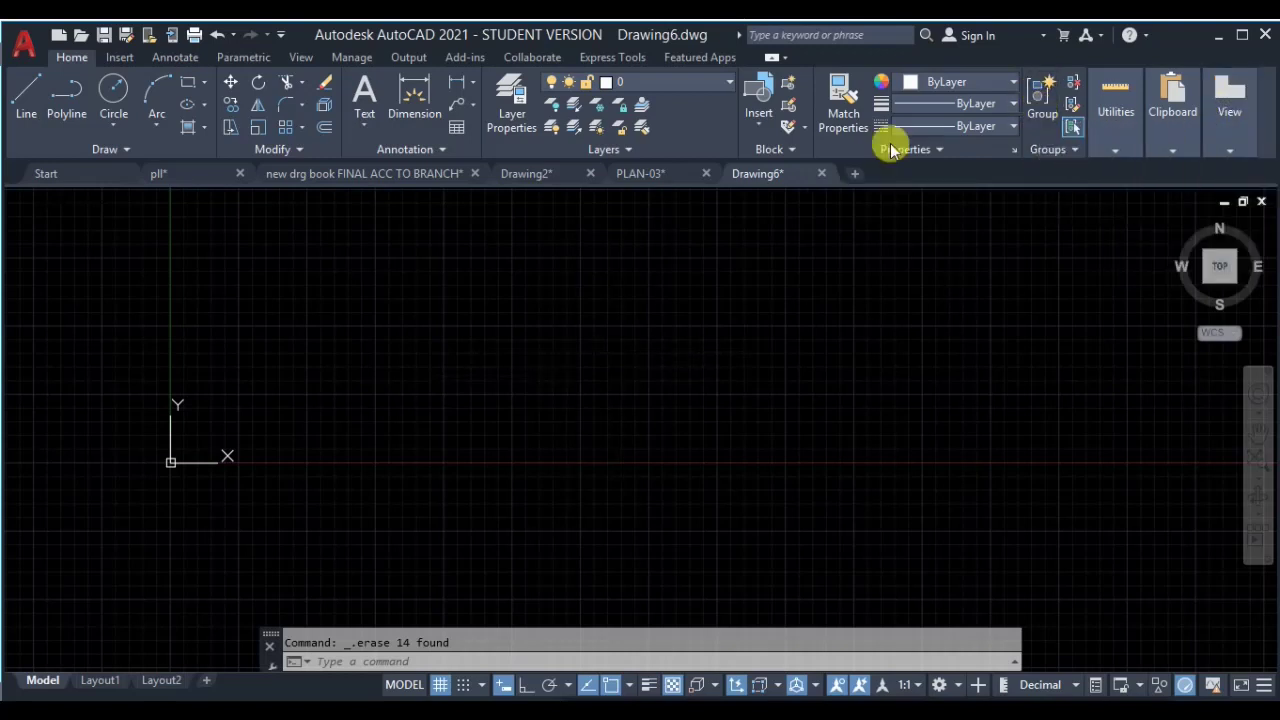
Step: Draw a rectangle and copy it diagonally to form overlapping rectangles
click(185, 92)
click(291, 260)
click(521, 378)
click(591, 277)
click(379, 426)
text(o)
key(Return)
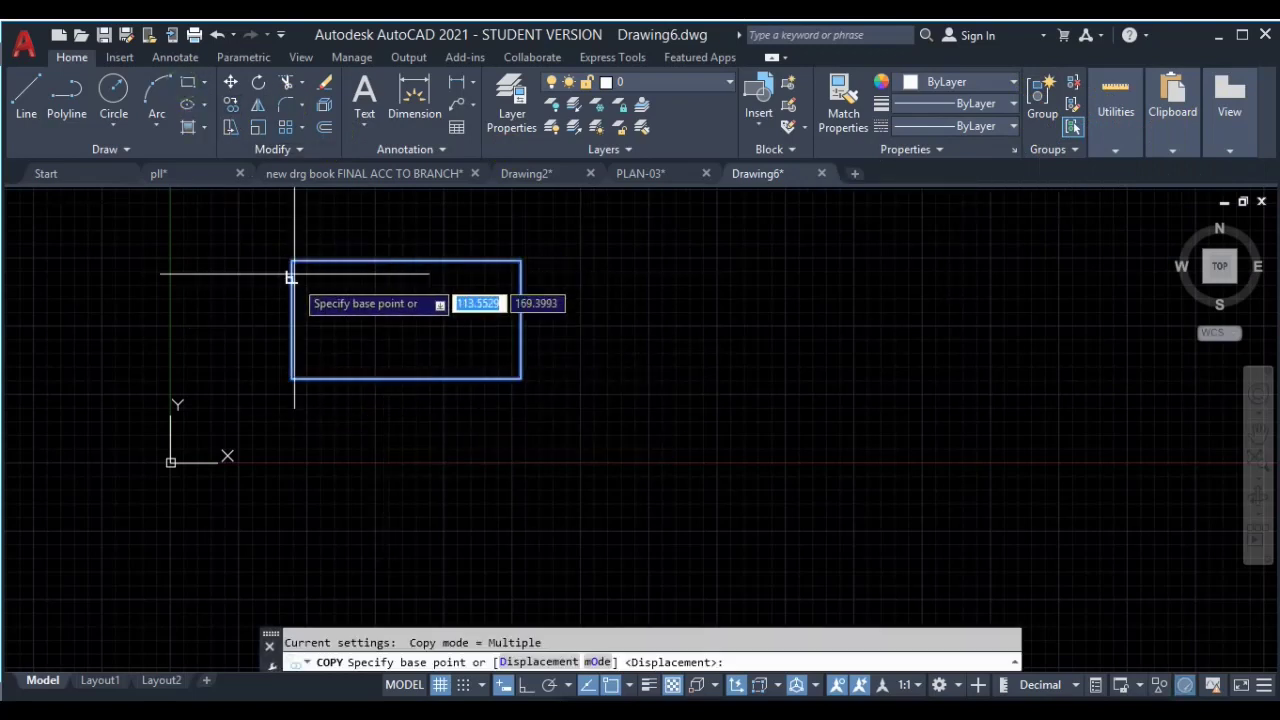
click(291, 262)
click(503, 378)
key(Escape)
click(886, 234)
Step: Copy the three overlapping rectangles to the right with CO
click(369, 454)
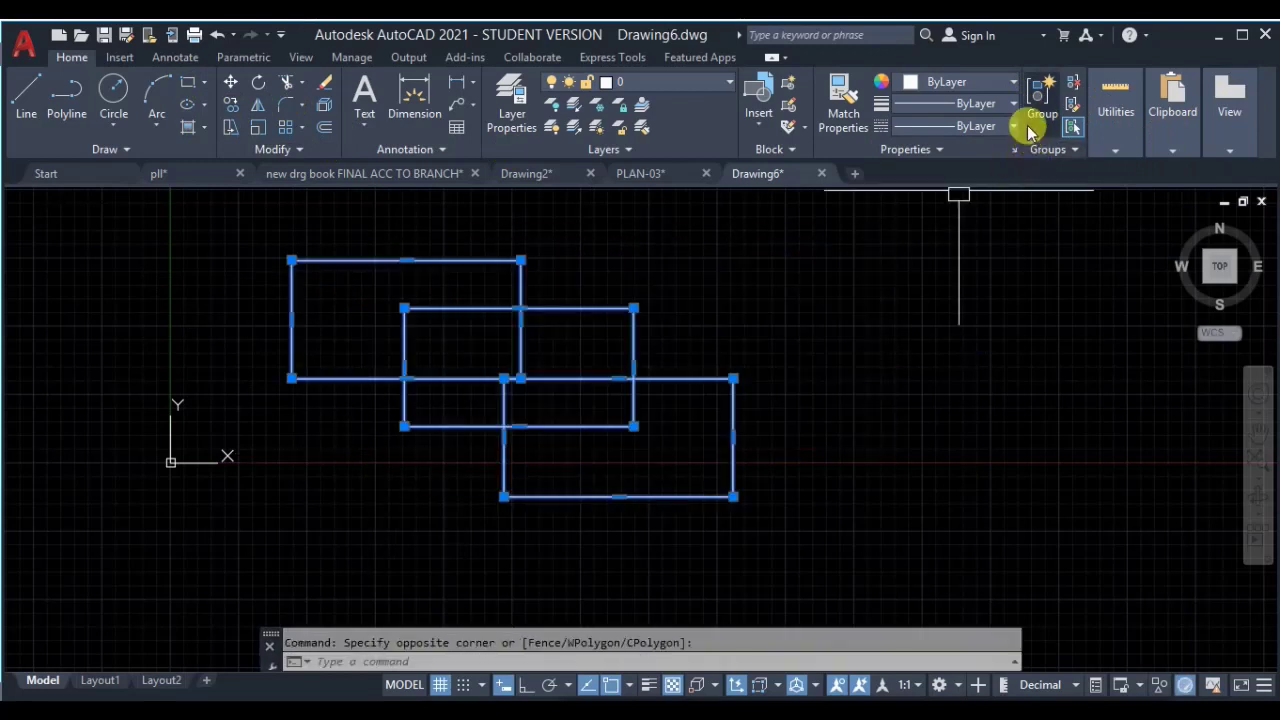
scroll(608, 403, down, 2)
text(co)
key(Return)
click(471, 389)
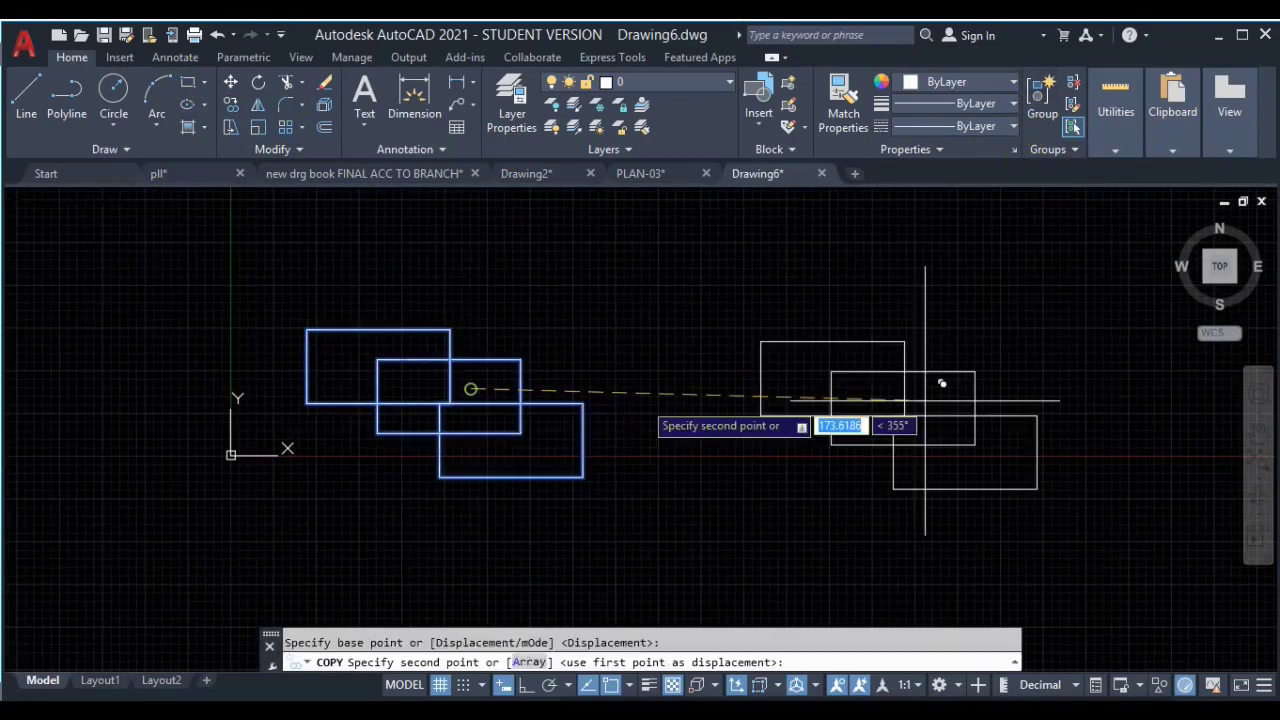
click(957, 374)
key(Escape)
Step: Group the three copied rectangles together
drag(1114, 286, 752, 518)
click(1042, 100)
mouse_move(1009, 343)
middle_down()
mouse_move(663, 377)
mouse_move(433, 325)
middle_up()
Step: Start moving the rectangles, cancel the move, and reselect the grouped rectangles
click(560, 340)
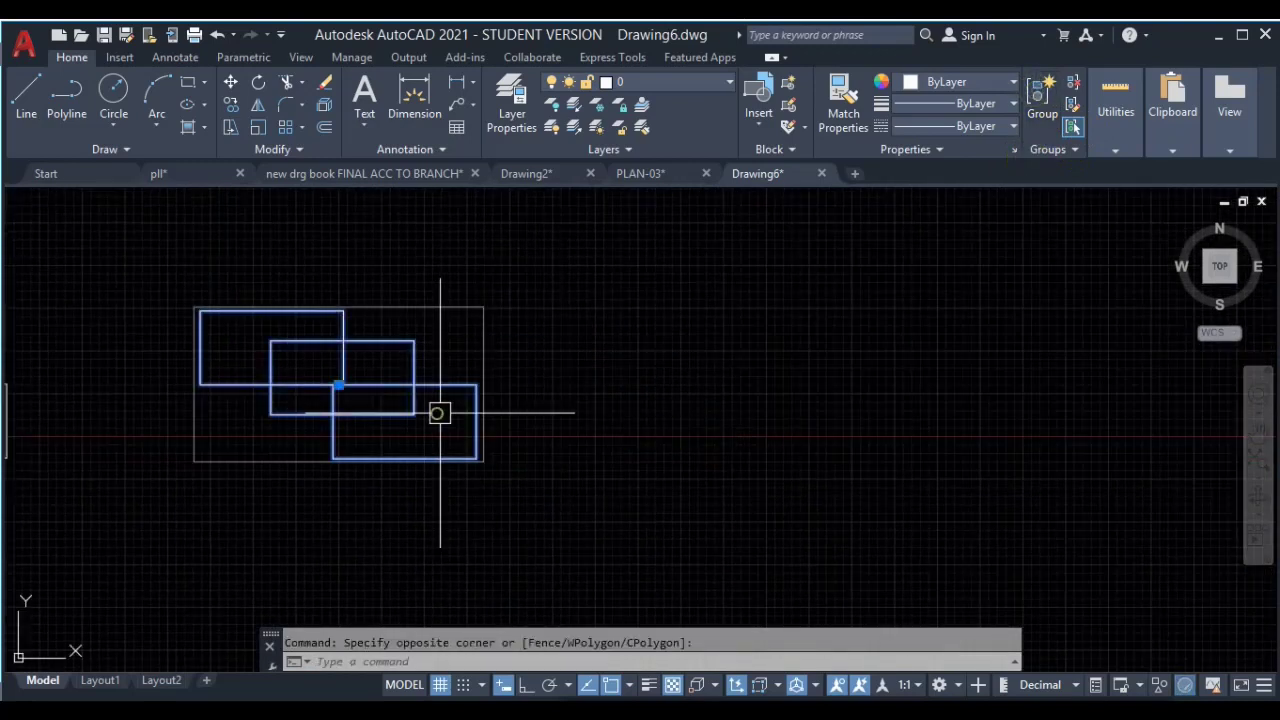
click(506, 417)
text(m)
key(Return)
click(423, 415)
key(Escape)
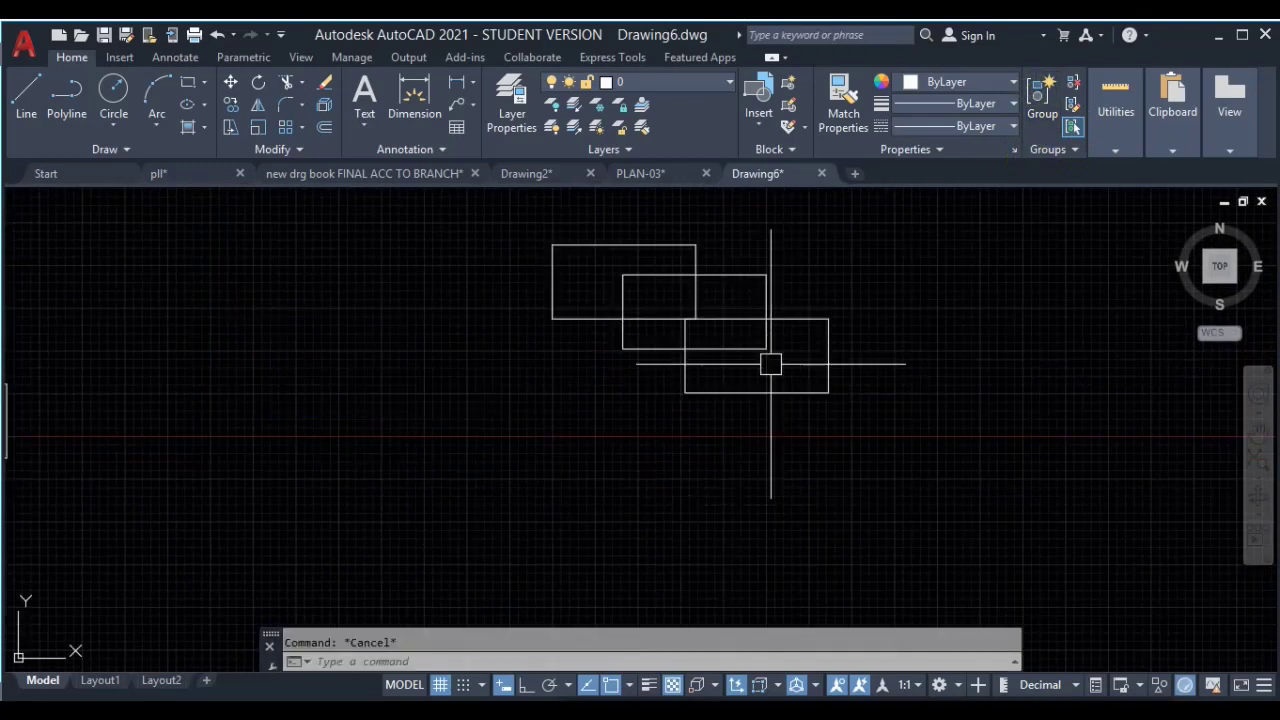
middle_drag(771, 360, 742, 424)
click(820, 318)
click(599, 453)
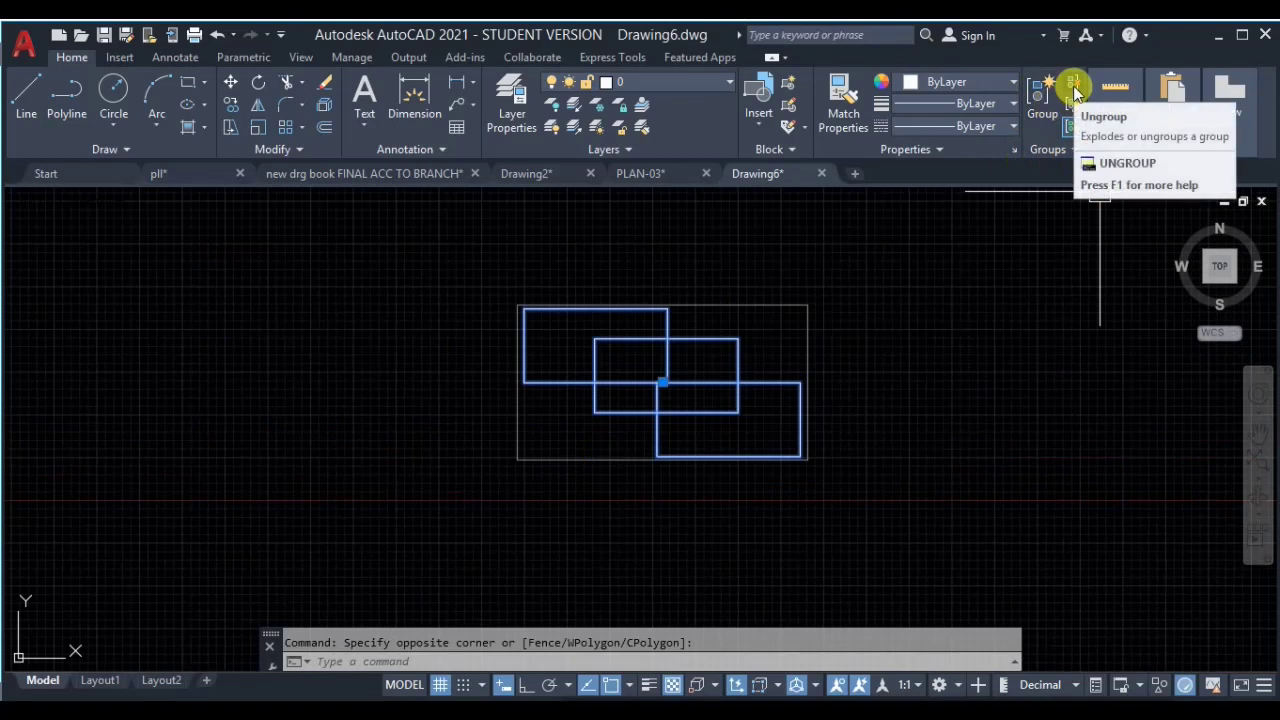
Step: Check the group's quick properties, then clear the selection and recentre the rectangles
scroll(716, 342, up, 2)
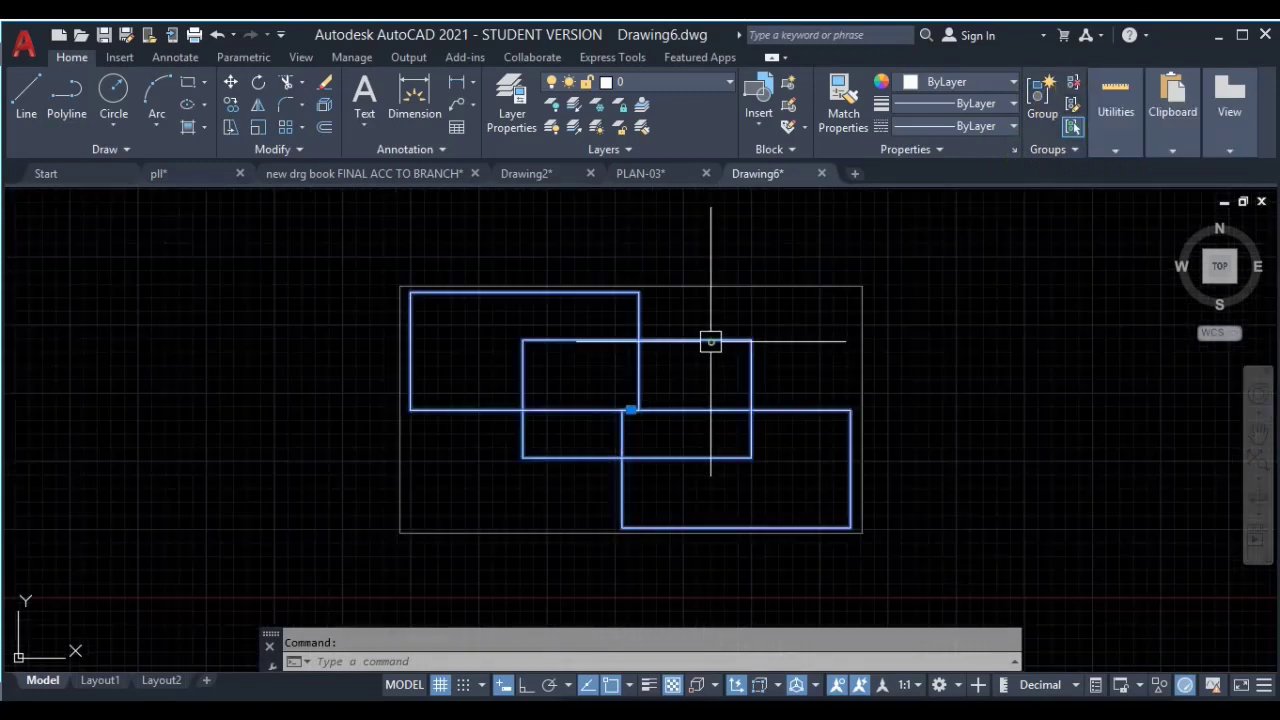
double_click(710, 342)
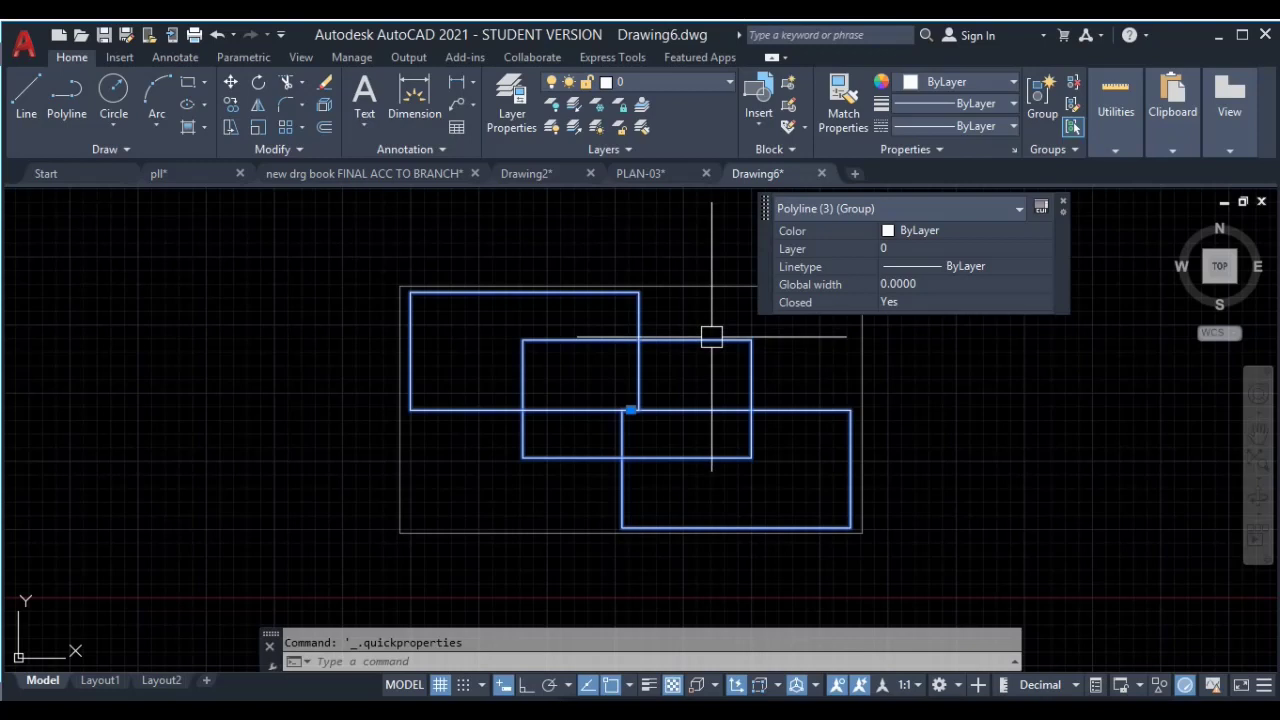
scroll(711, 337, down, 4)
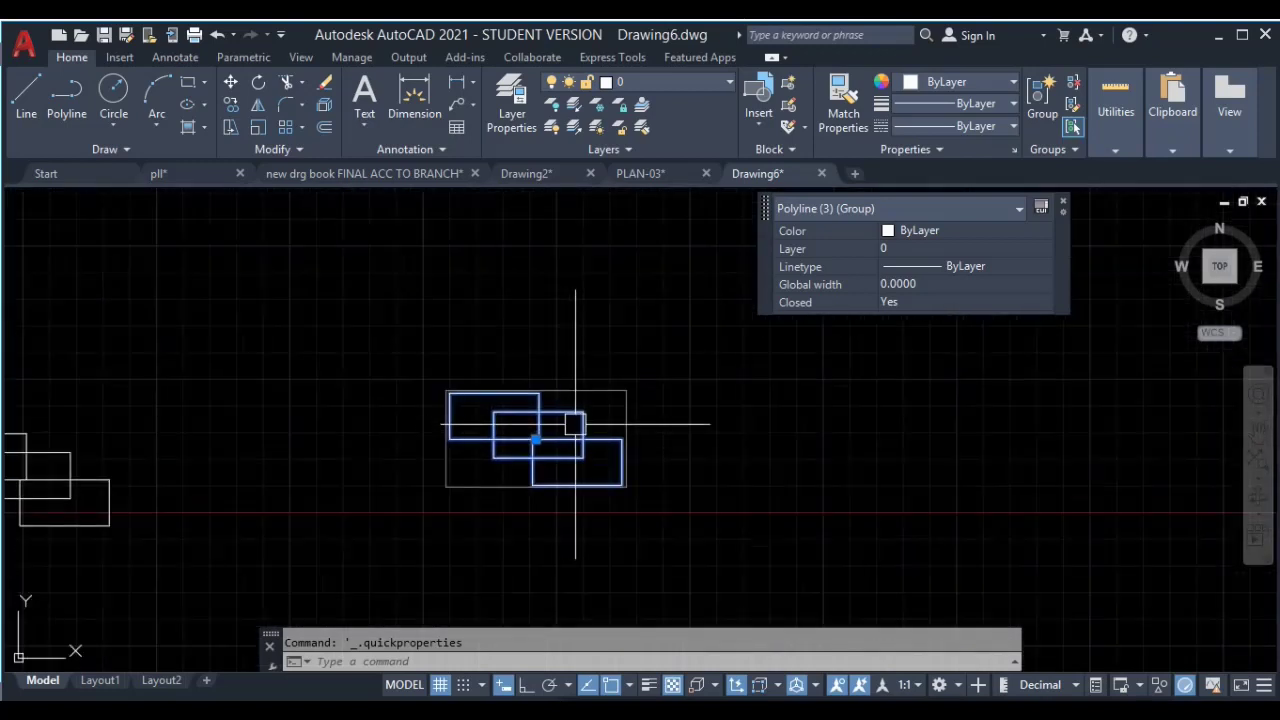
middle_drag(252, 504, 734, 443)
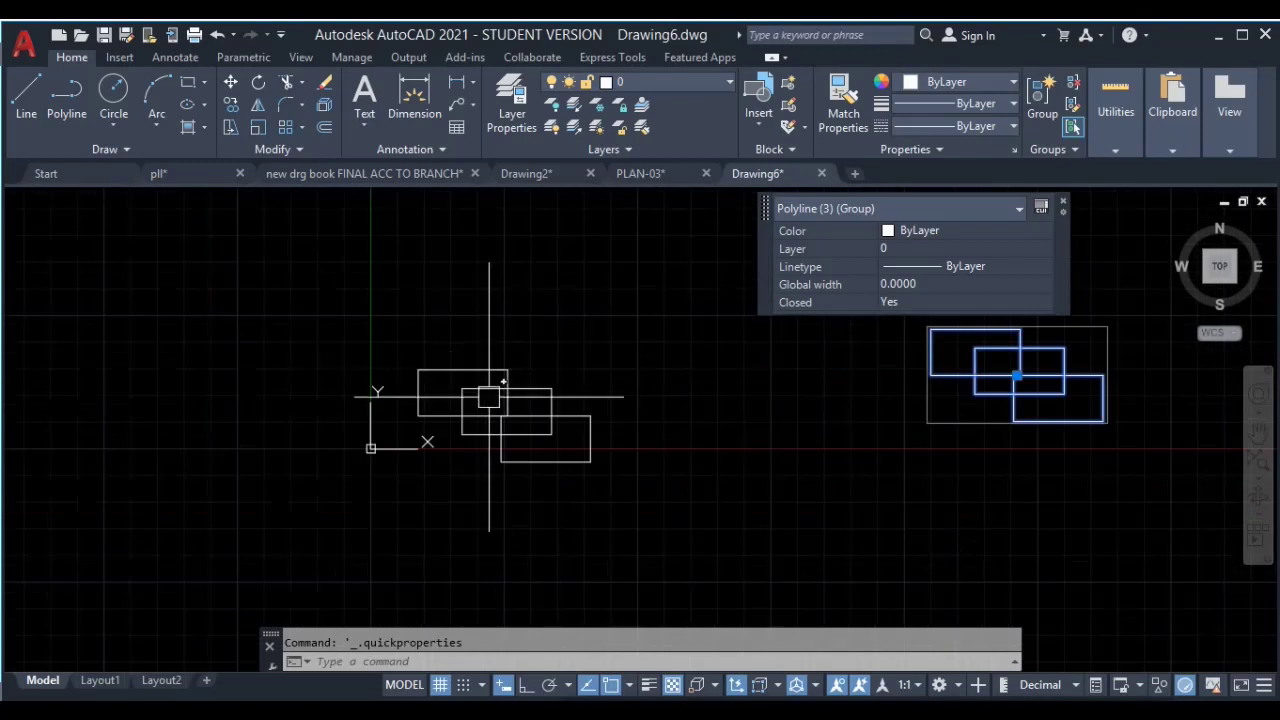
scroll(481, 397, up, 4)
key(Escape)
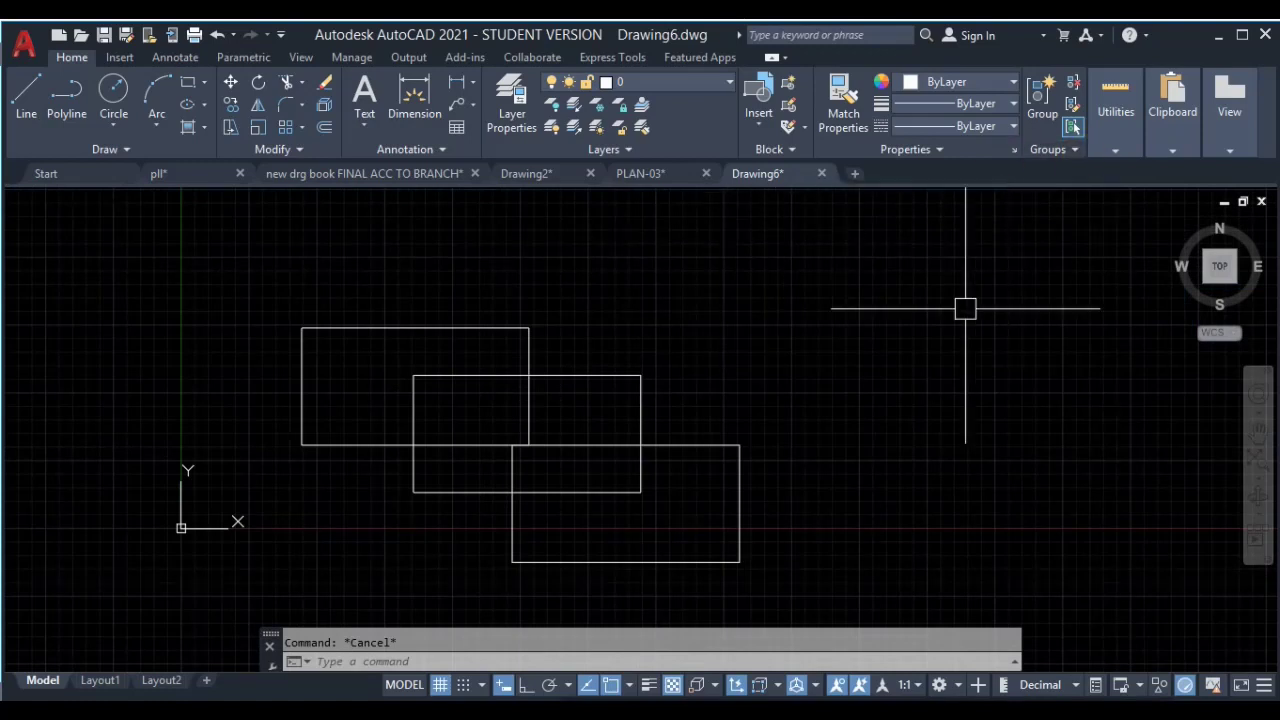
scroll(966, 306, down, 2)
middle_drag(847, 397, 683, 364)
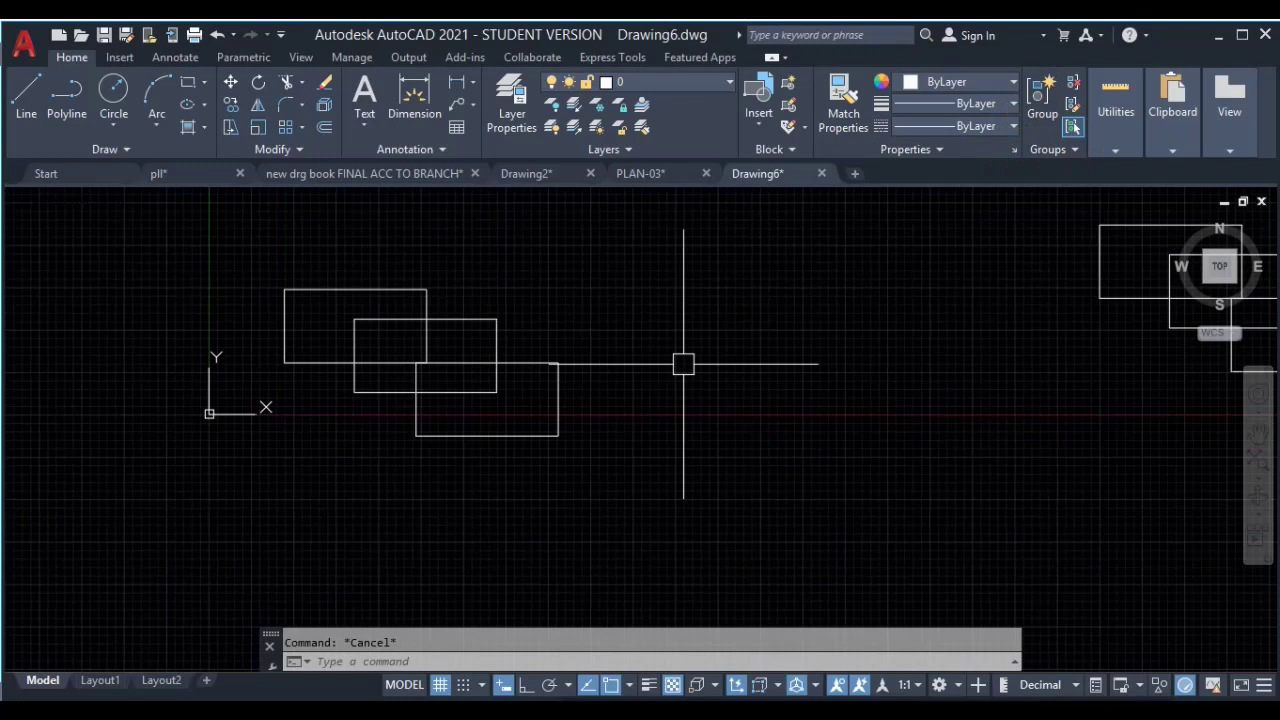
scroll(567, 410, down, 2)
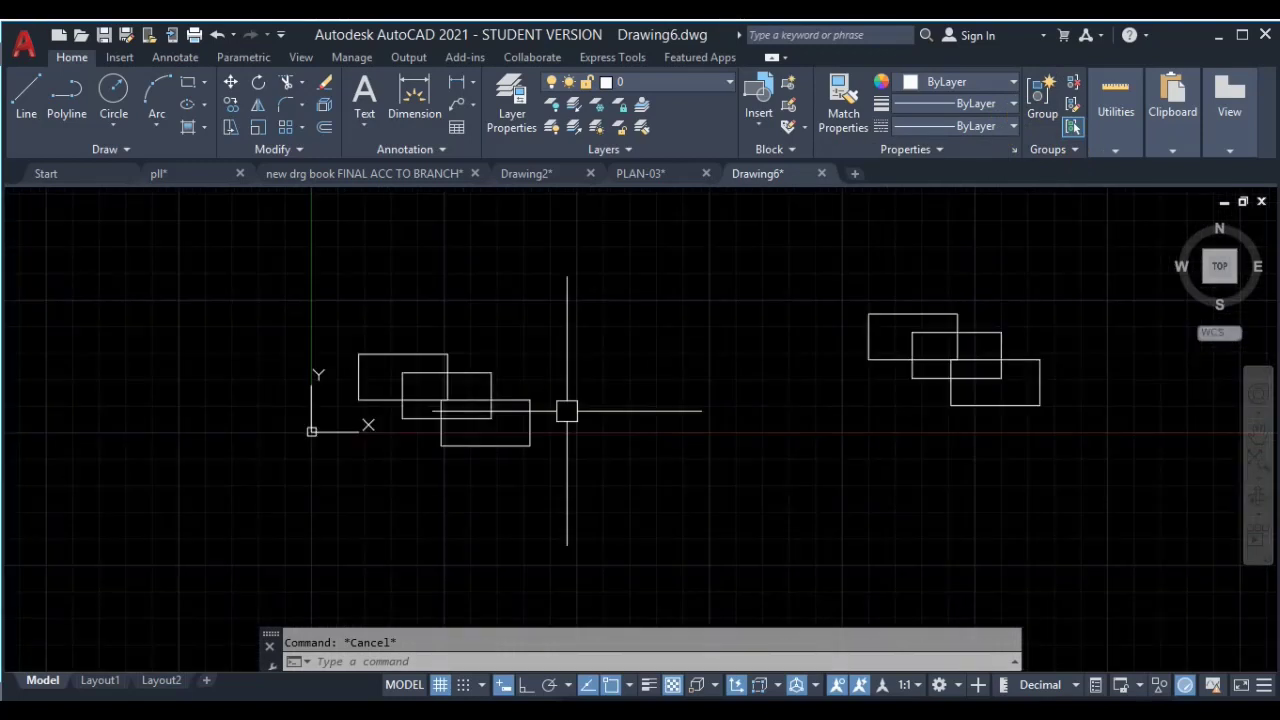
Step: Window-select the three right-hand rectangles, convert them to block BB1, and select it to check
click(487, 368)
middle_drag(700, 387, 643, 434)
key(Escape)
scroll(643, 434, down, 4)
click(837, 371)
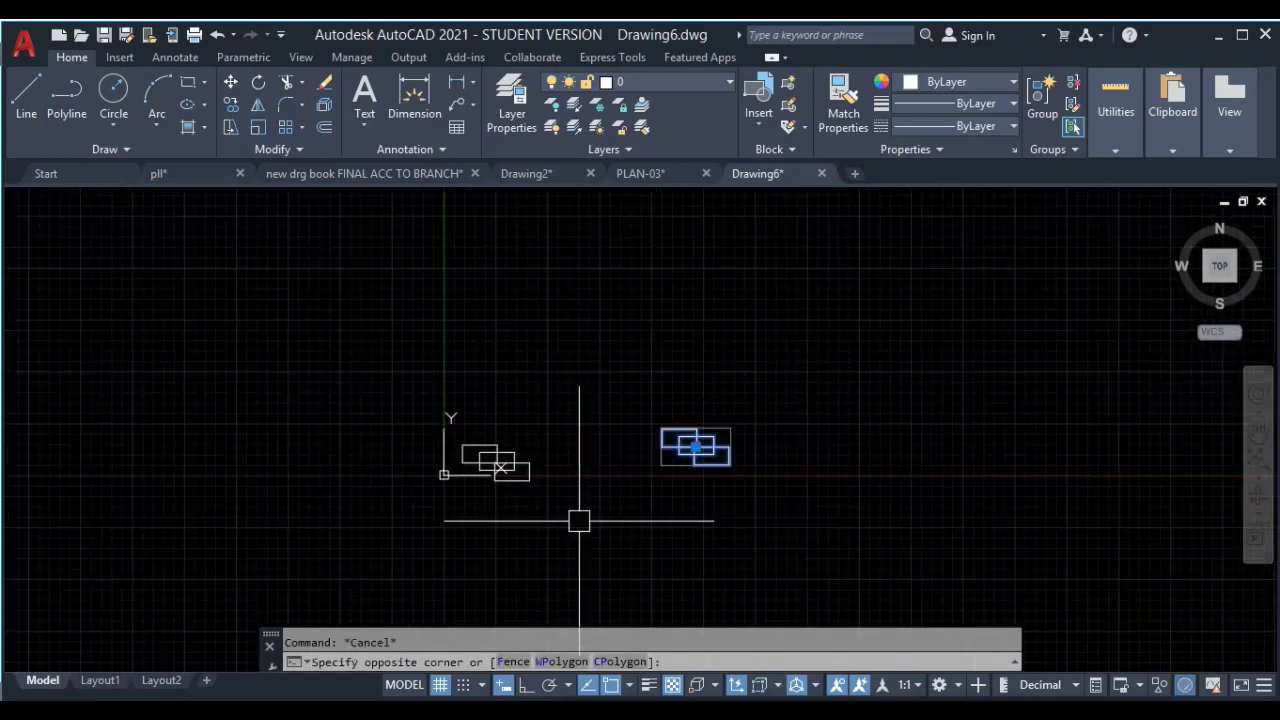
click(579, 520)
text(b)
key(Return)
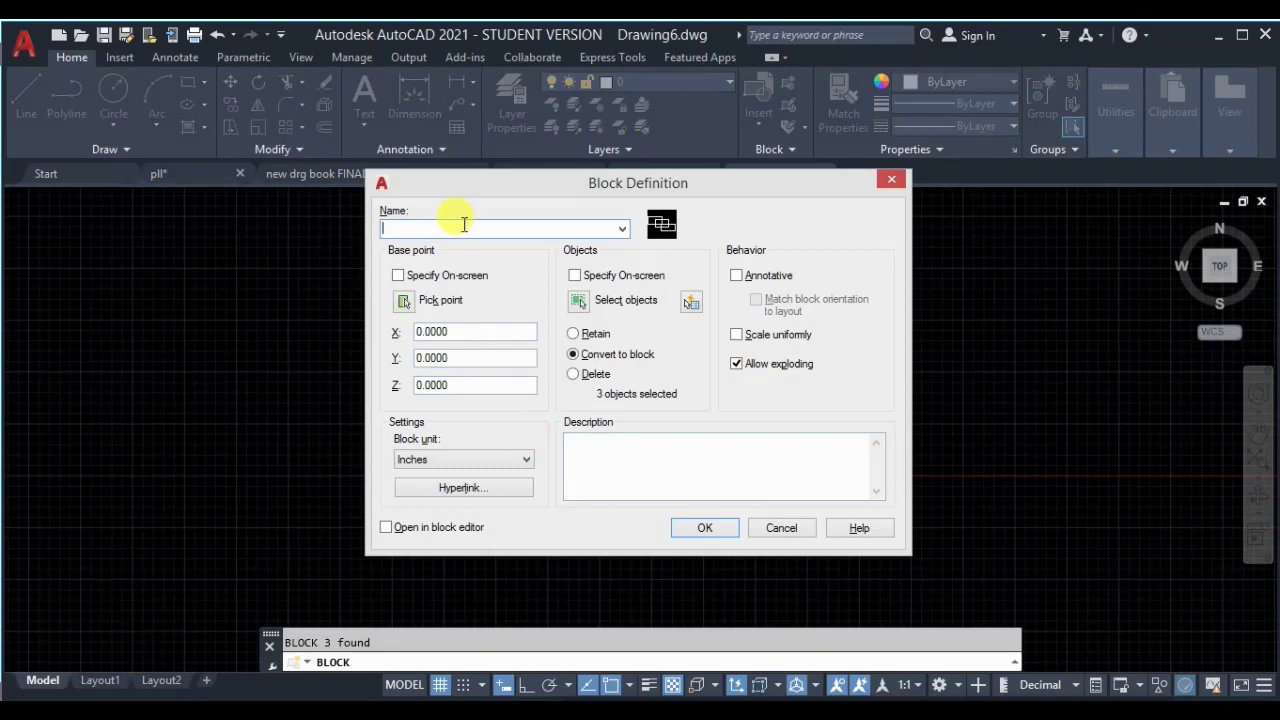
click(706, 529)
scroll(700, 443, up, 4)
click(781, 377)
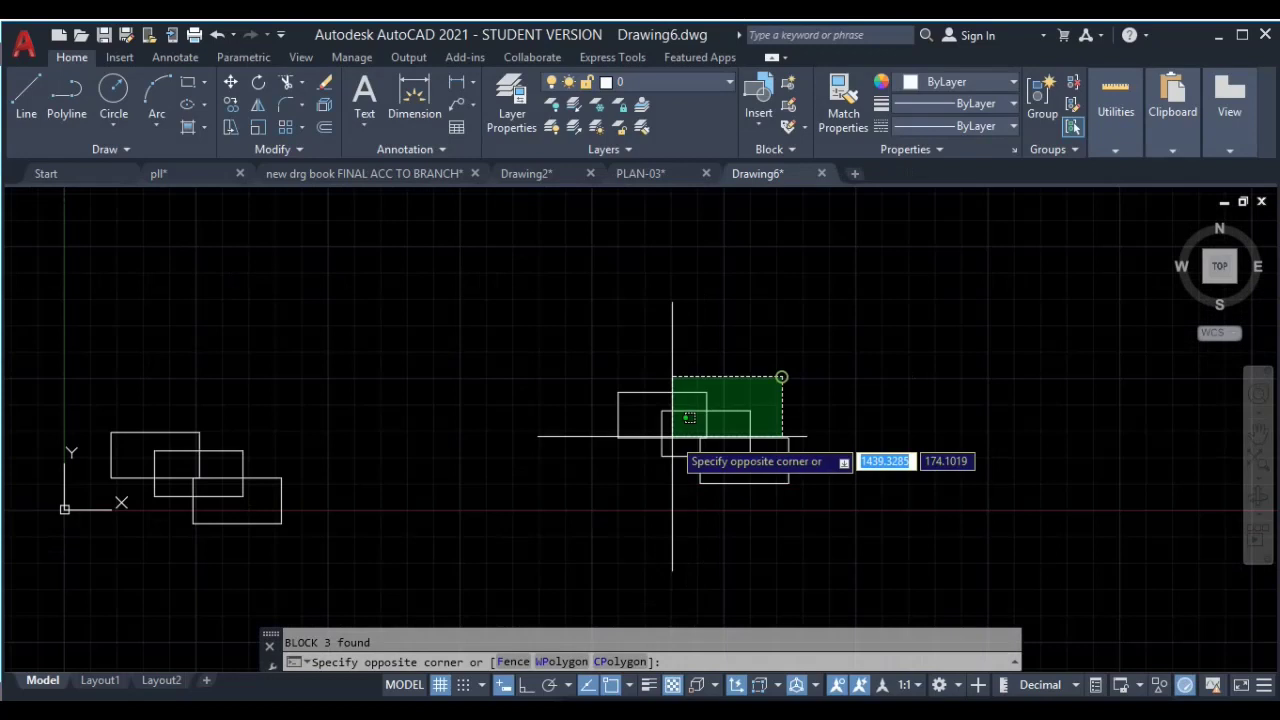
click(614, 466)
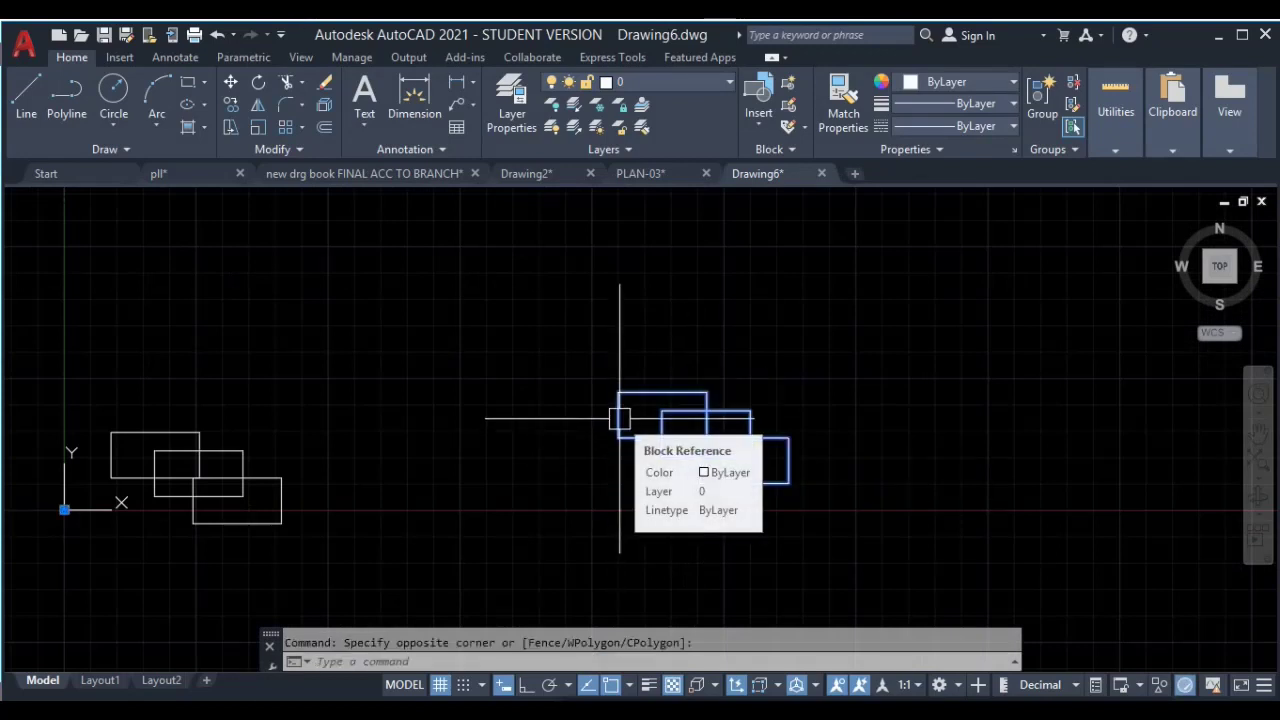
Step: Open the save-a-copy dialog from the application menu and cancel without saving
click(30, 40)
mouse_move(73, 270)
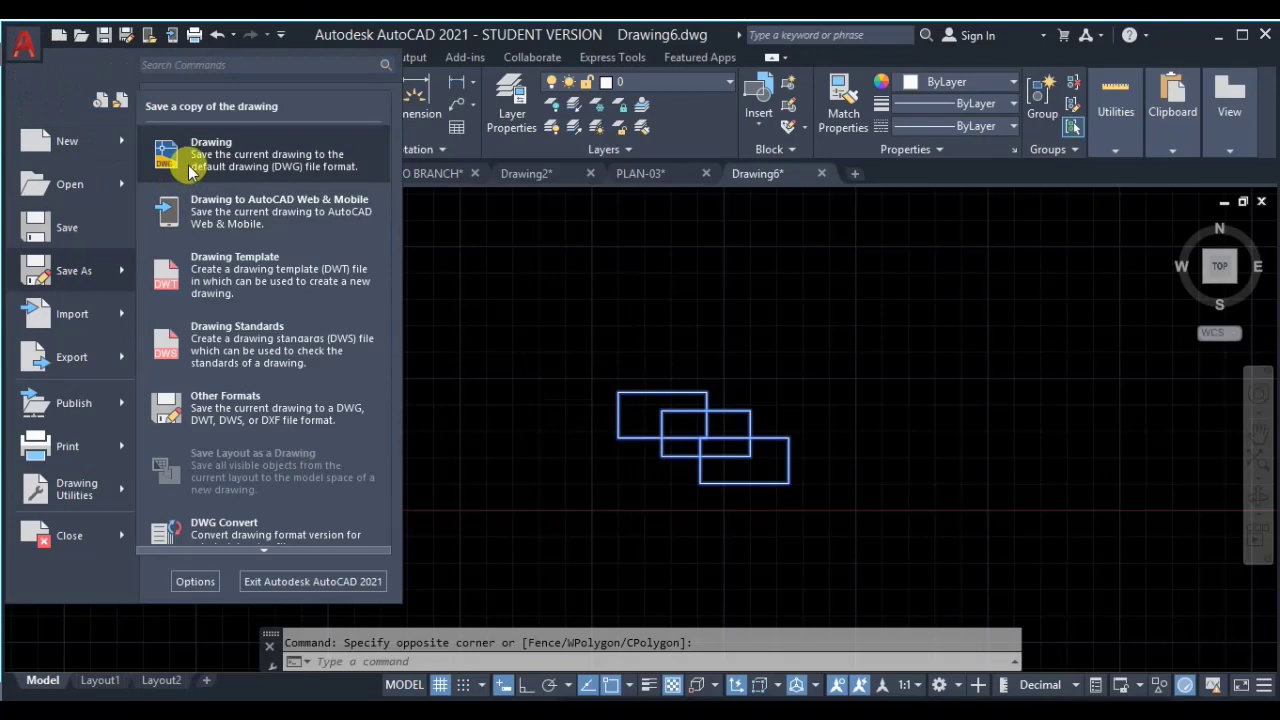
click(188, 165)
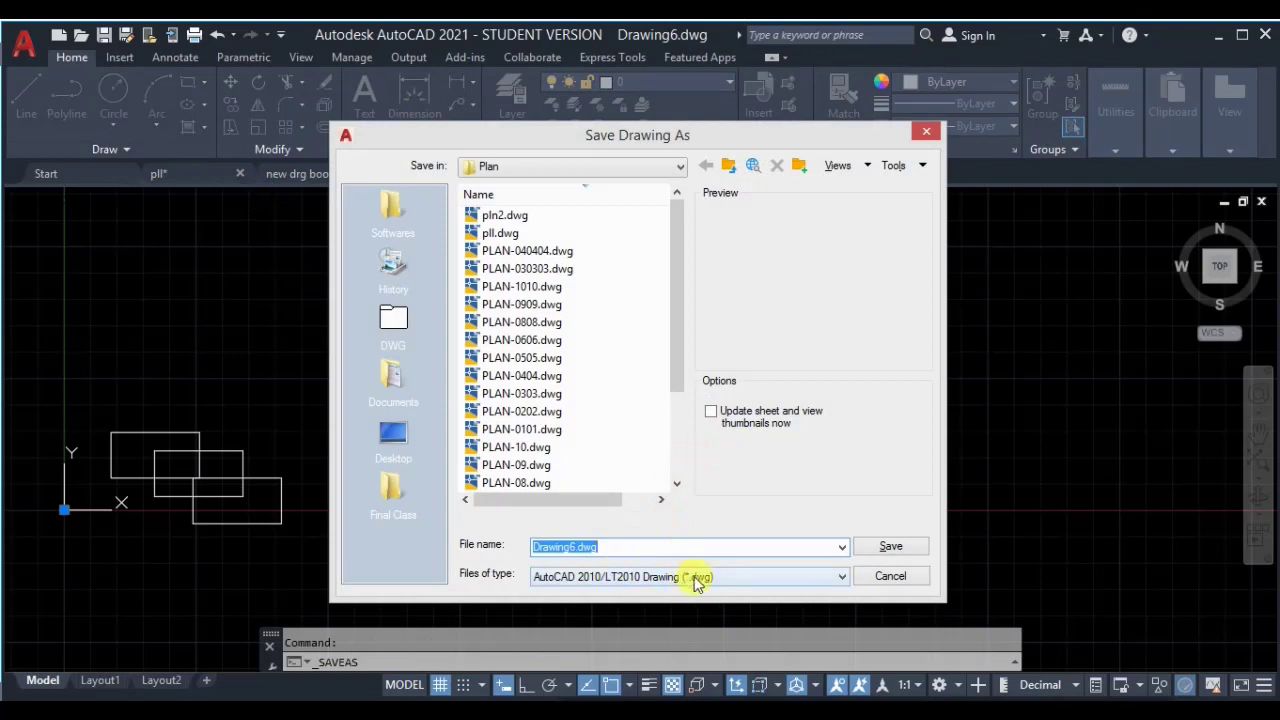
click(890, 576)
scroll(365, 389, down, 1)
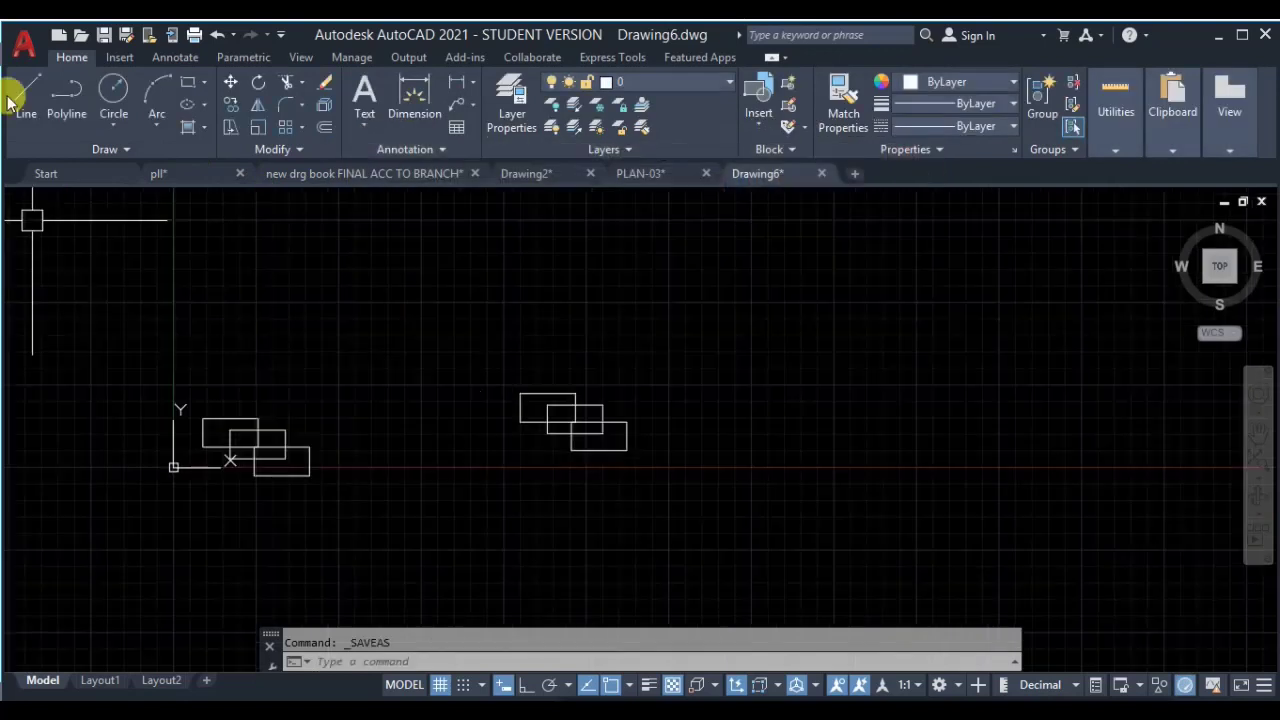
click(22, 42)
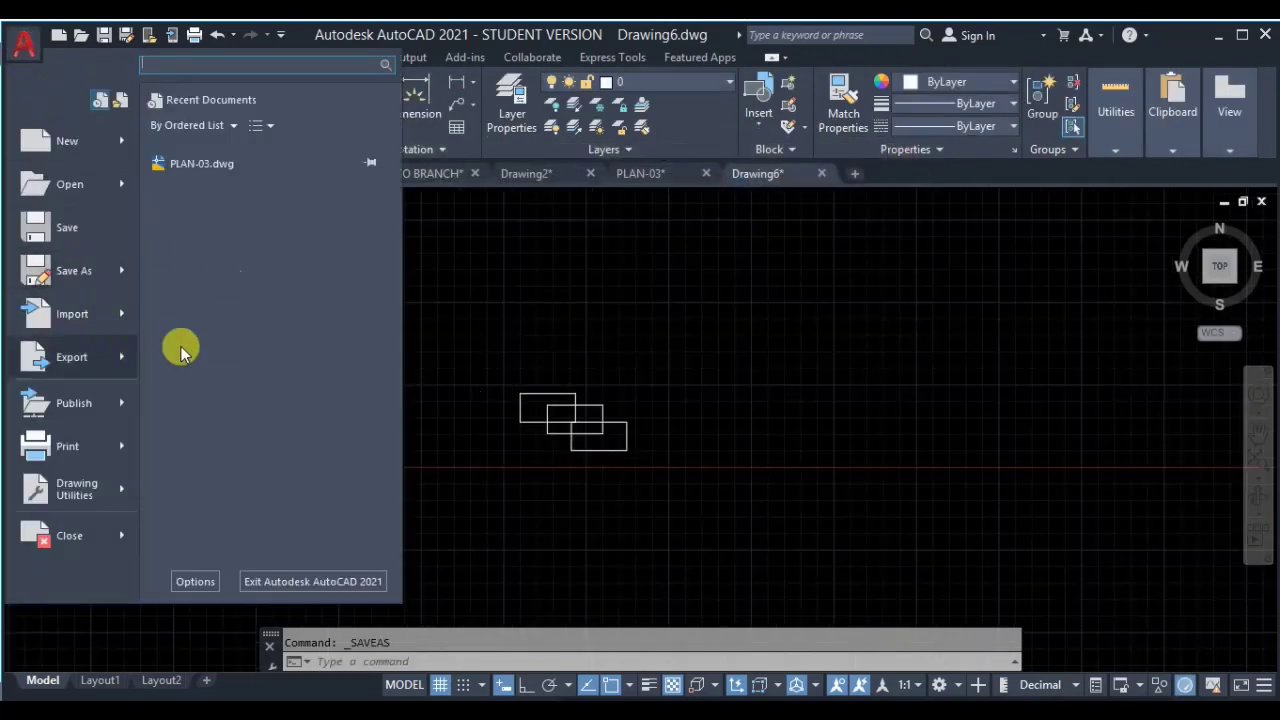
key(Escape)
scroll(586, 420, up, 4)
middle_drag(594, 457, 517, 423)
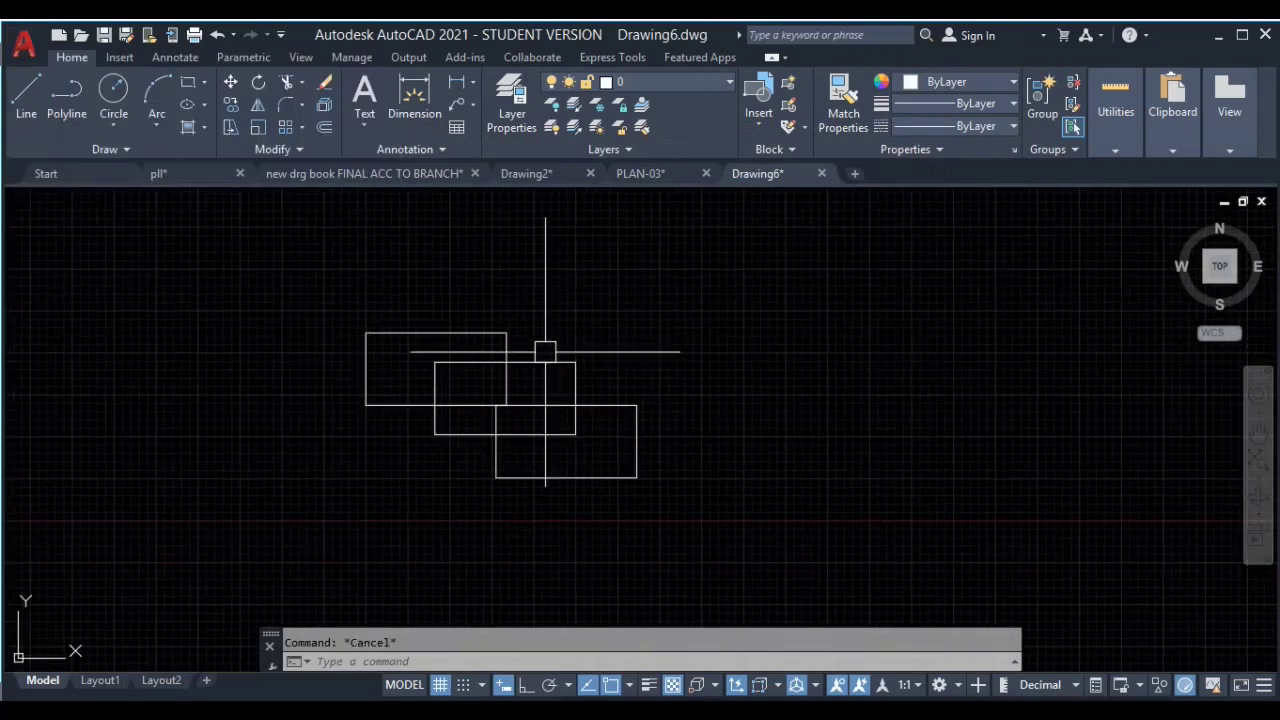
click(634, 323)
scroll(415, 470, down, 5)
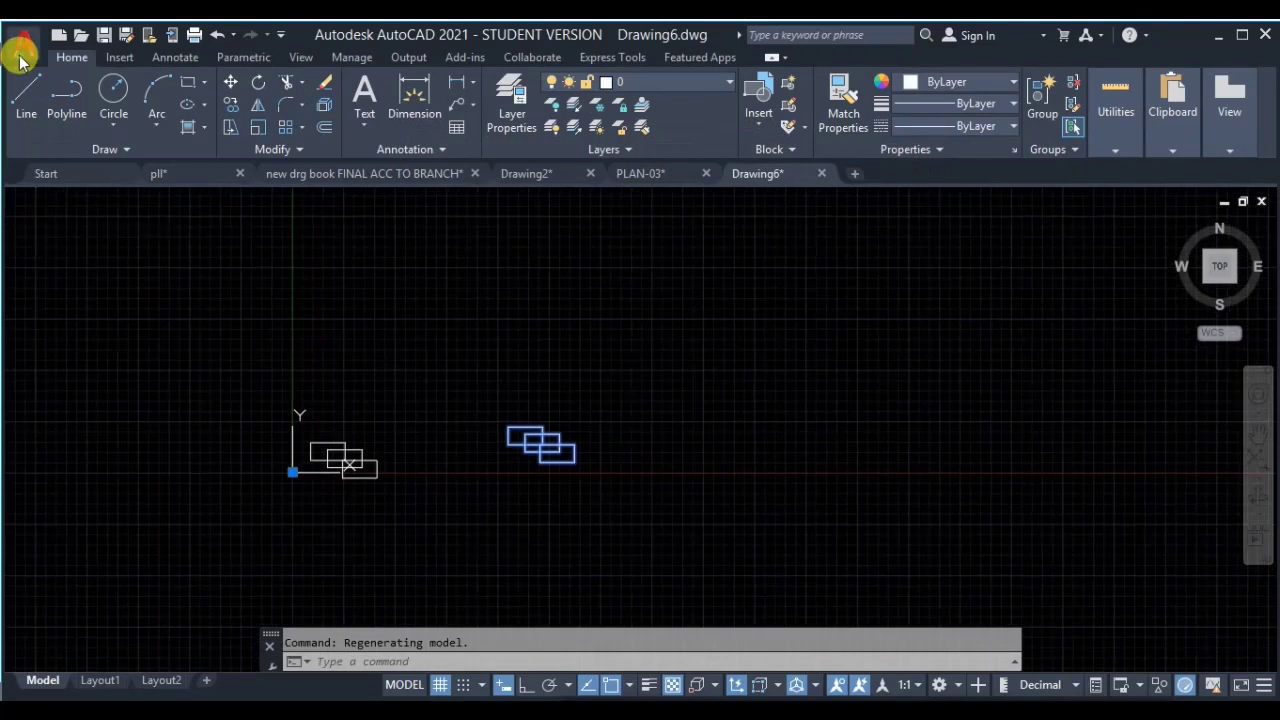
click(22, 42)
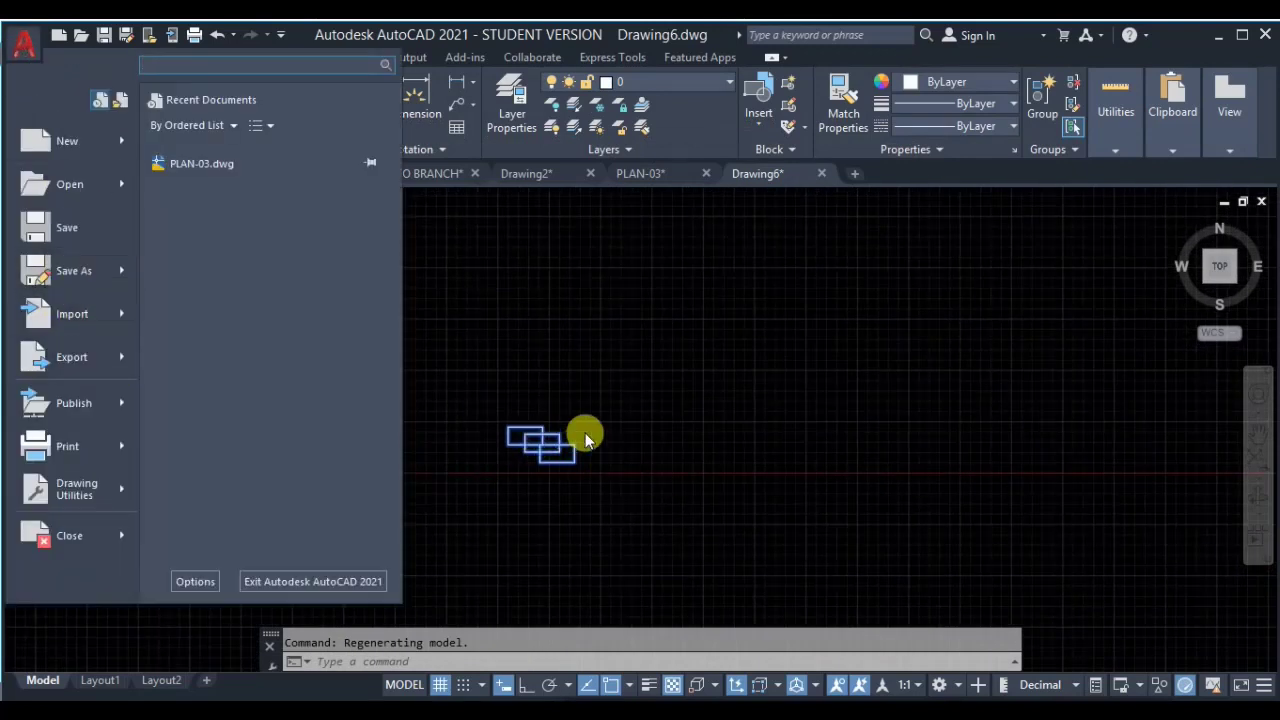
click(669, 368)
scroll(669, 368, down, 4)
Step: Draw three circles, a small one at the big circle's top, and view the block gallery
text(c)
key(Return)
click(713, 396)
click(782, 281)
key(Return)
click(393, 321)
click(669, 320)
key(Return)
click(720, 272)
key(Escape)
click(825, 355)
click(758, 125)
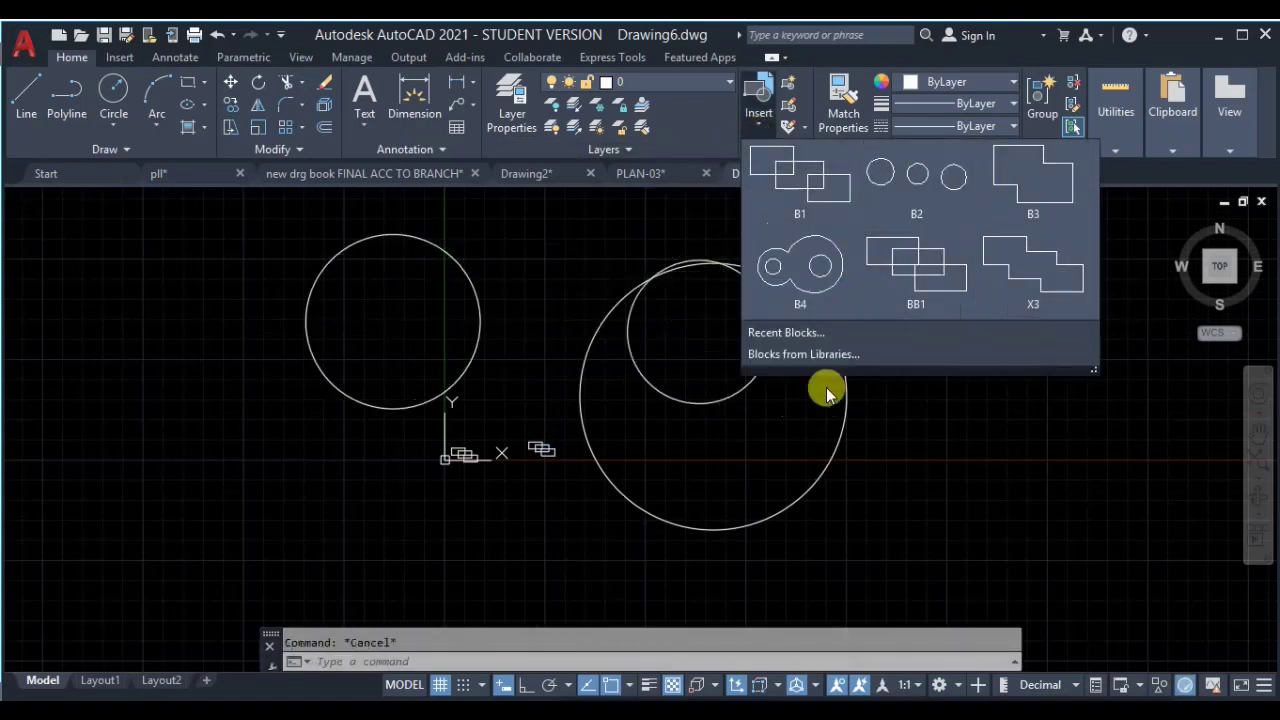
Step: Export block BB1 with WB to BB1.dwg in the Documents folder
click(714, 343)
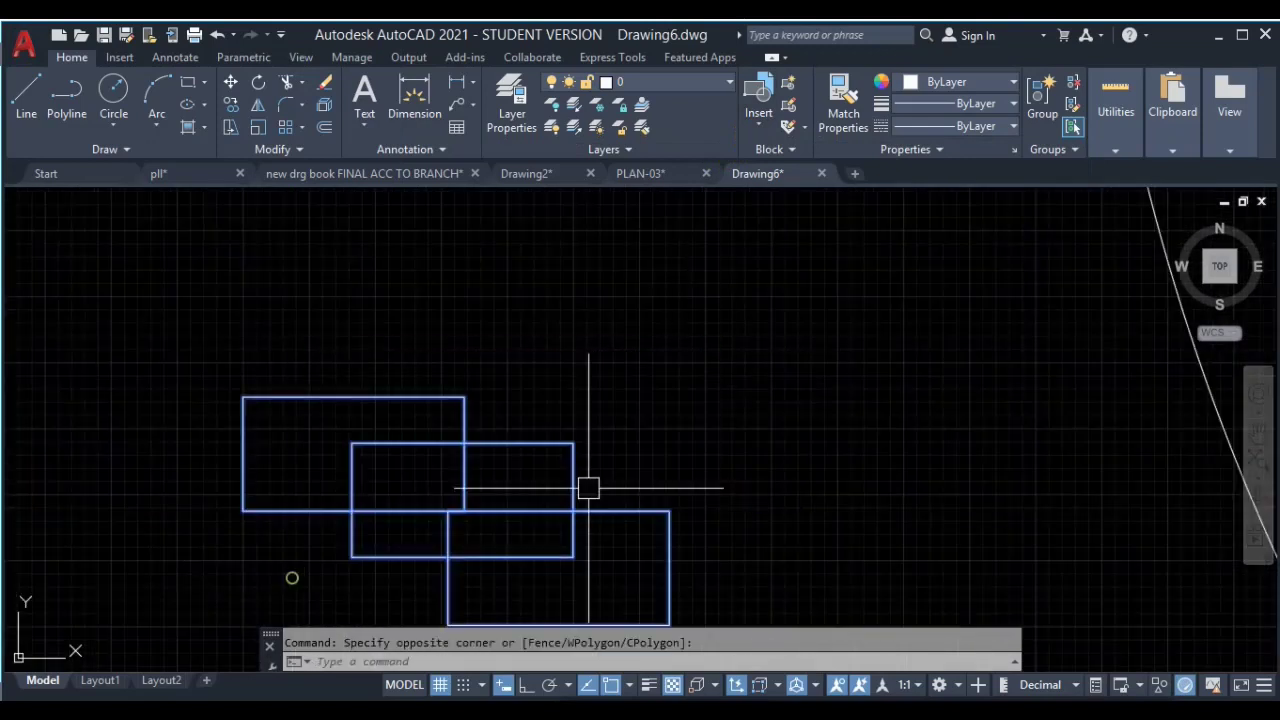
scroll(588, 488, down, 2)
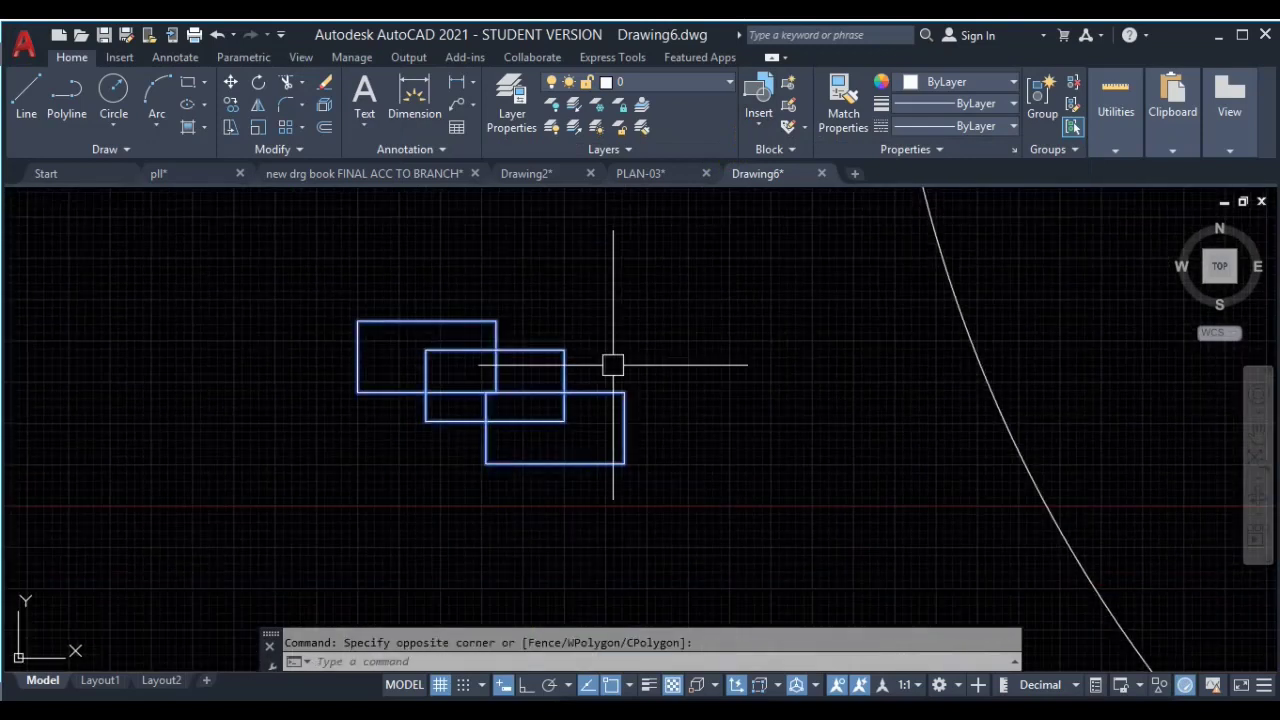
text(WBLOCK)
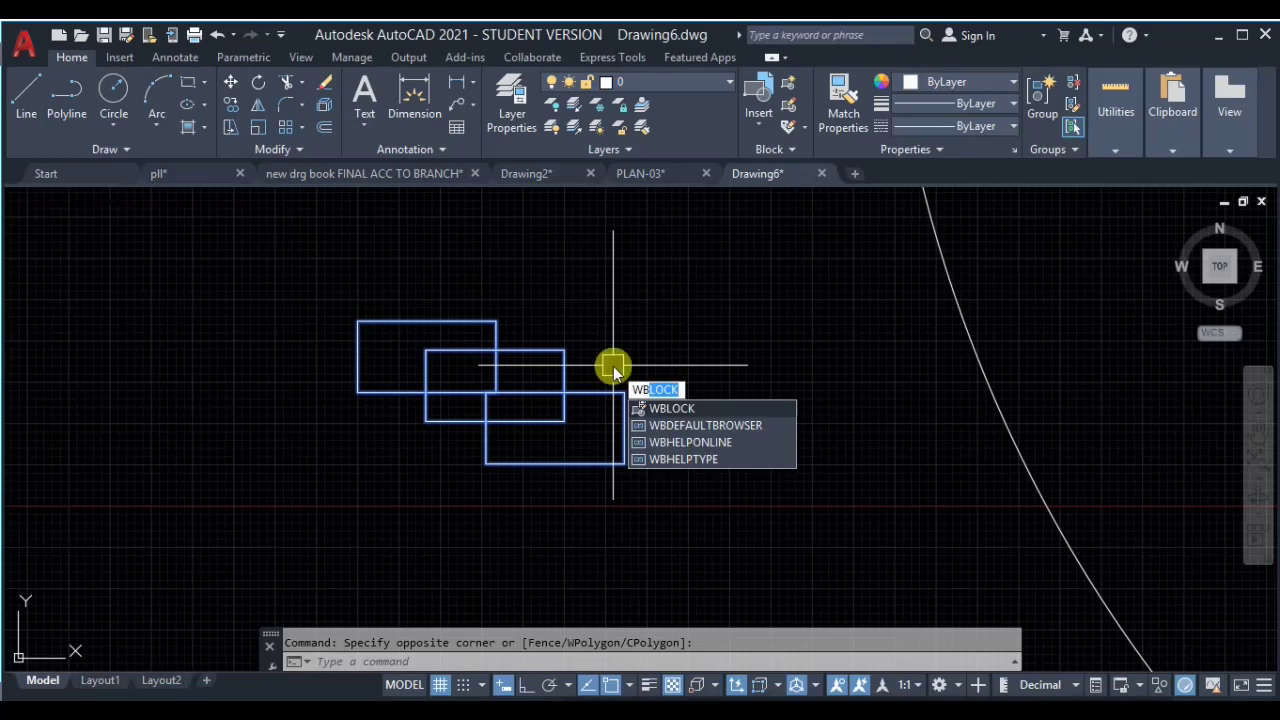
key(Return)
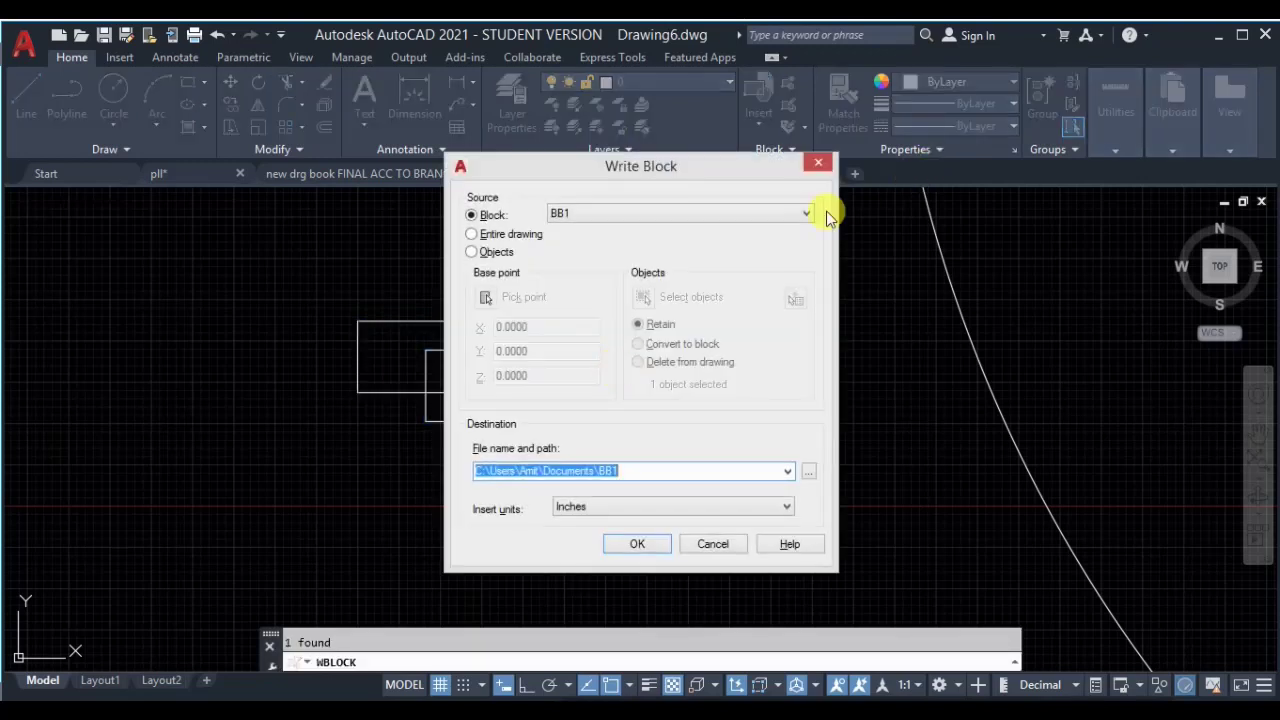
click(677, 215)
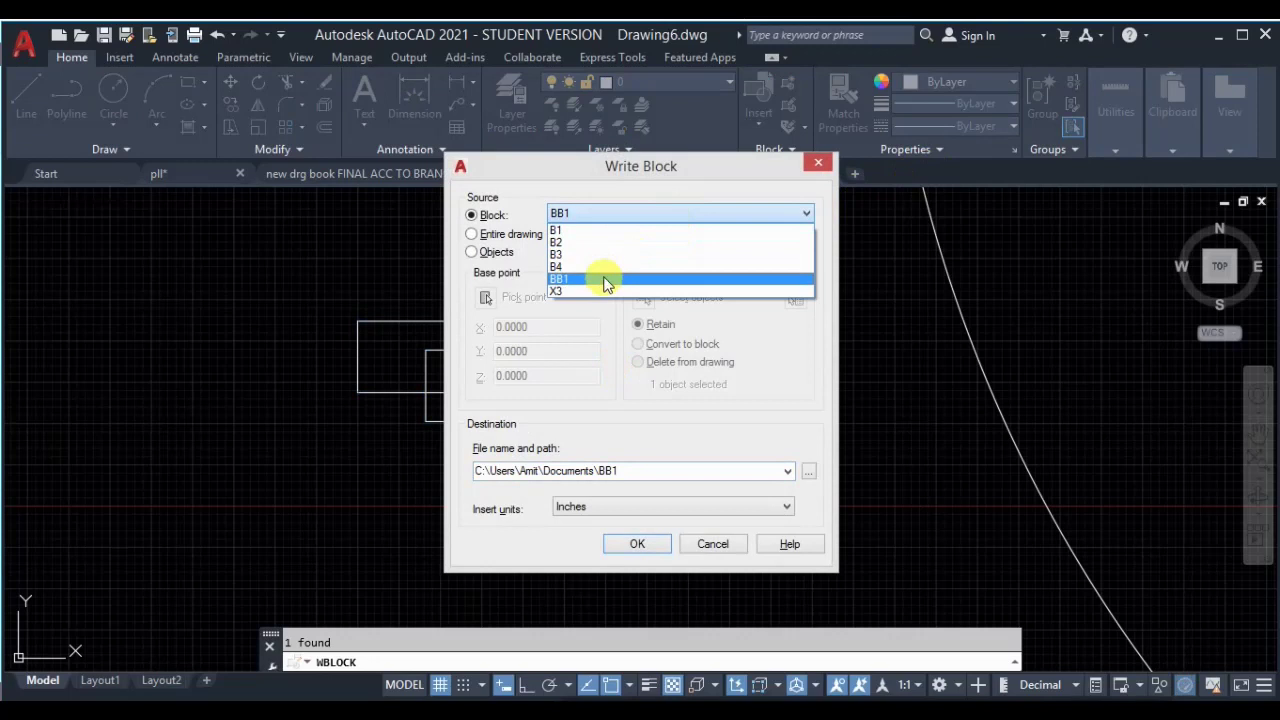
click(604, 285)
click(808, 471)
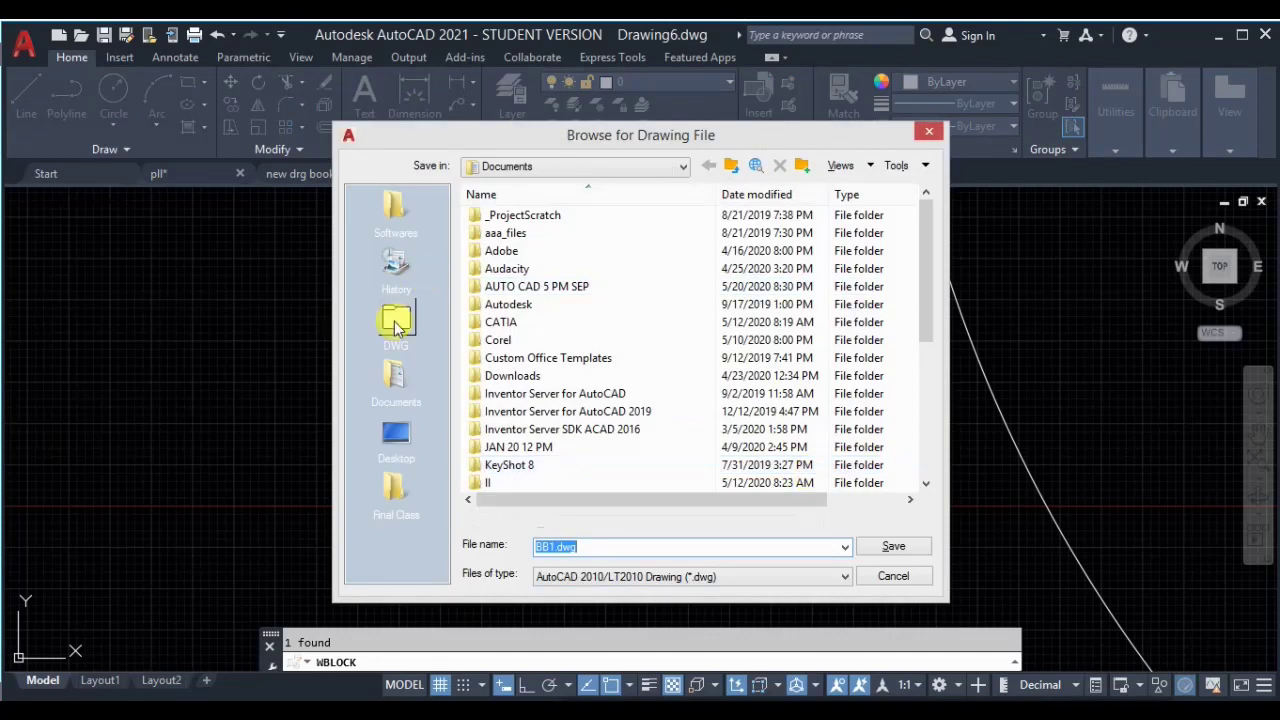
click(396, 440)
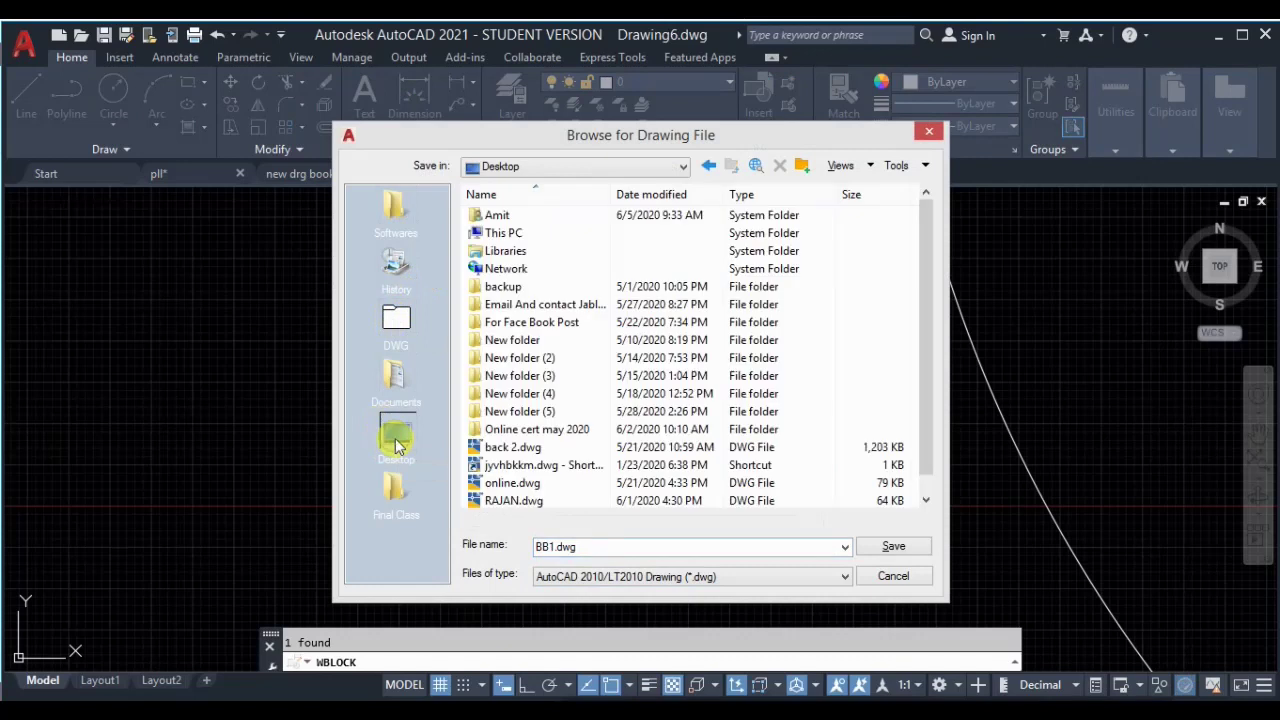
click(895, 578)
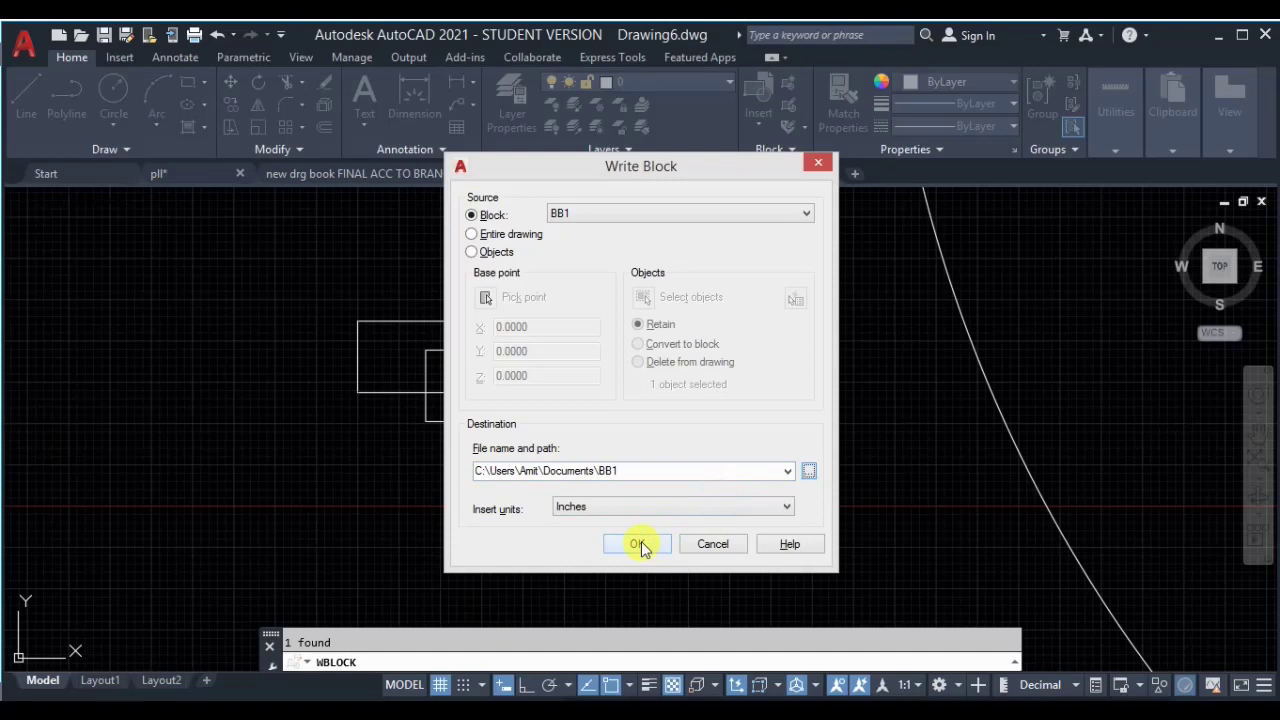
click(808, 472)
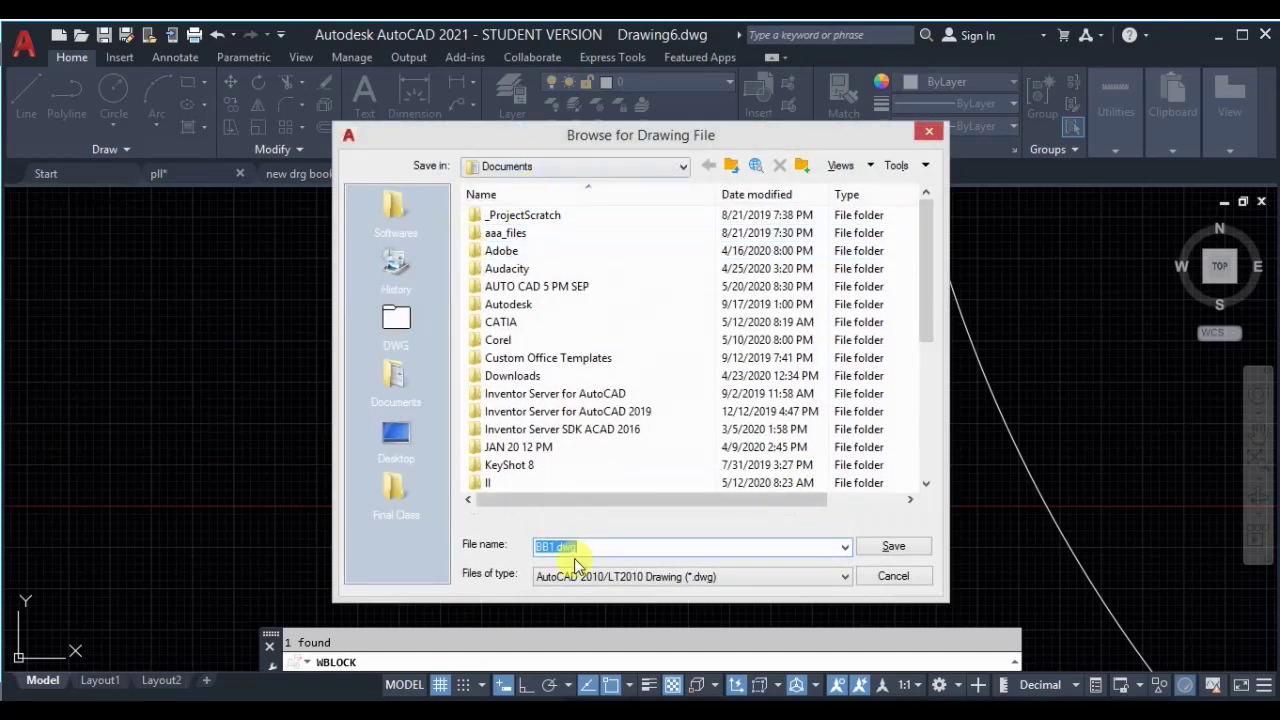
click(895, 551)
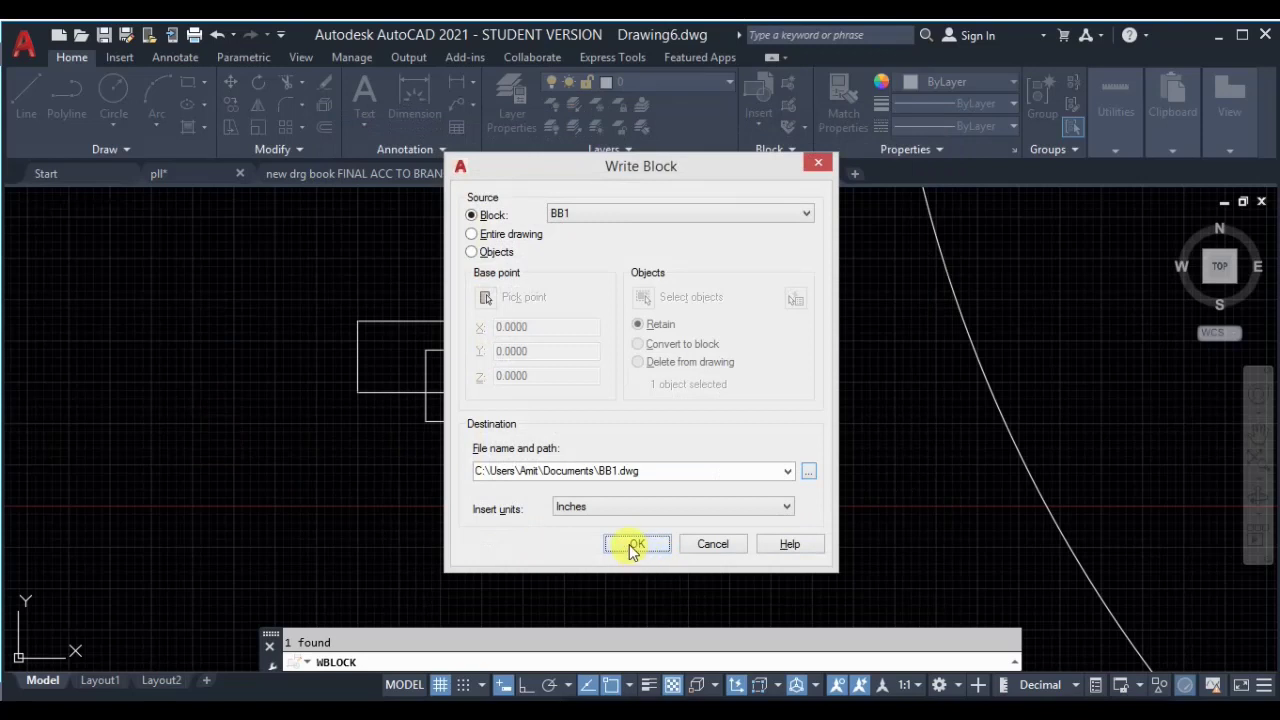
click(632, 547)
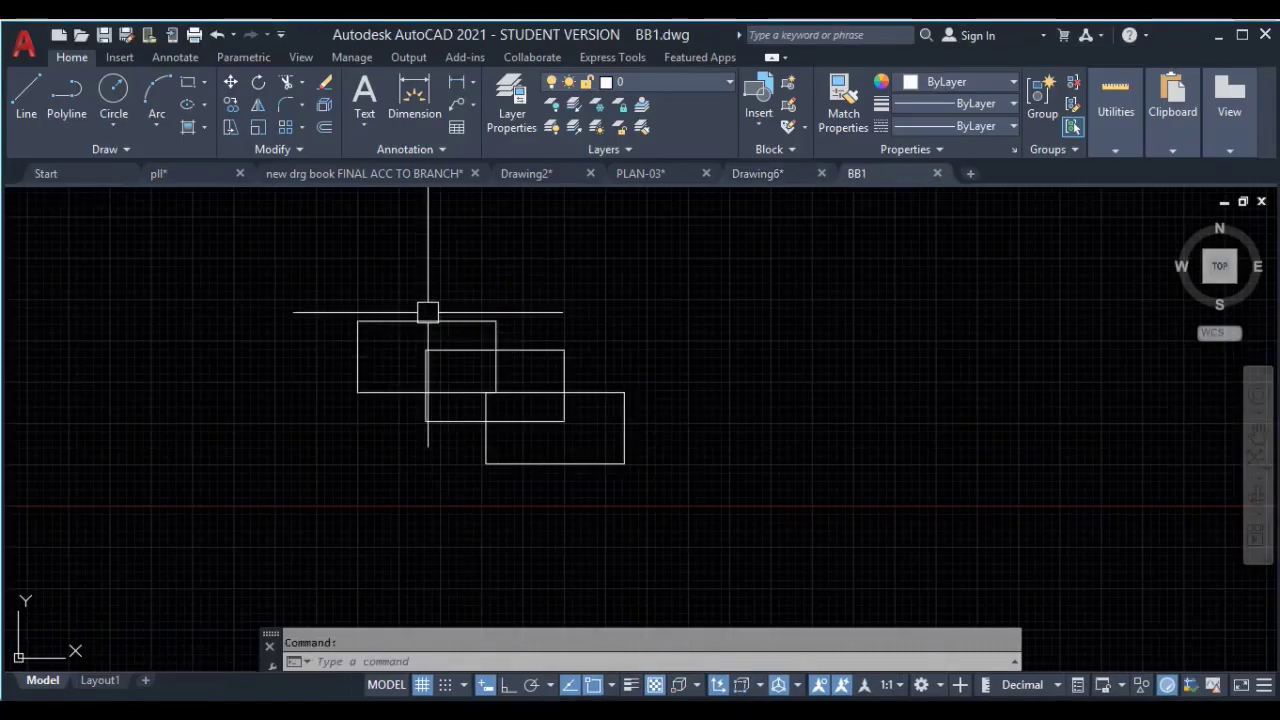
Step: Inspect the rectangles in the opened BB1.dwg, then clear the selection
scroll(670, 360, down, 4)
middle_drag(657, 409, 647, 411)
scroll(542, 380, up, 5)
click(609, 380)
click(471, 443)
scroll(539, 390, down, 3)
middle_drag(539, 390, 579, 368)
key(Escape)
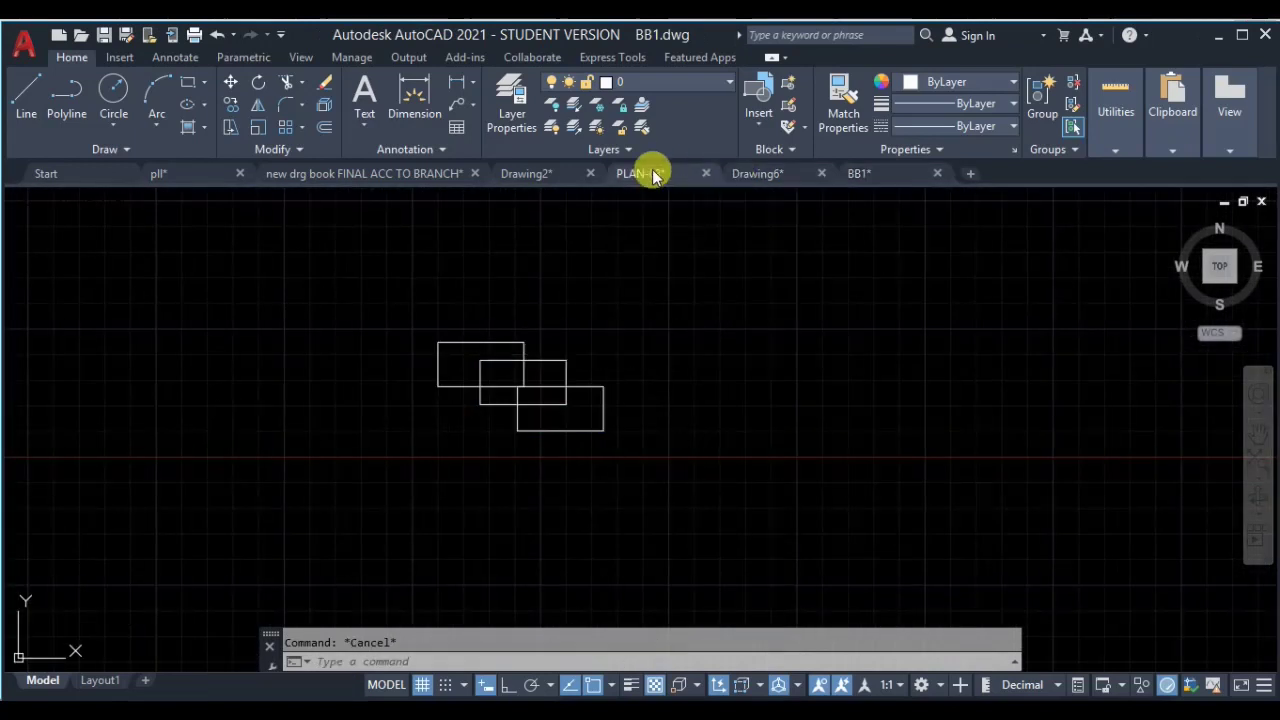
Step: Switch to the PLAN-03 drawing
click(645, 173)
scroll(571, 366, up, 4)
scroll(531, 290, up, 2)
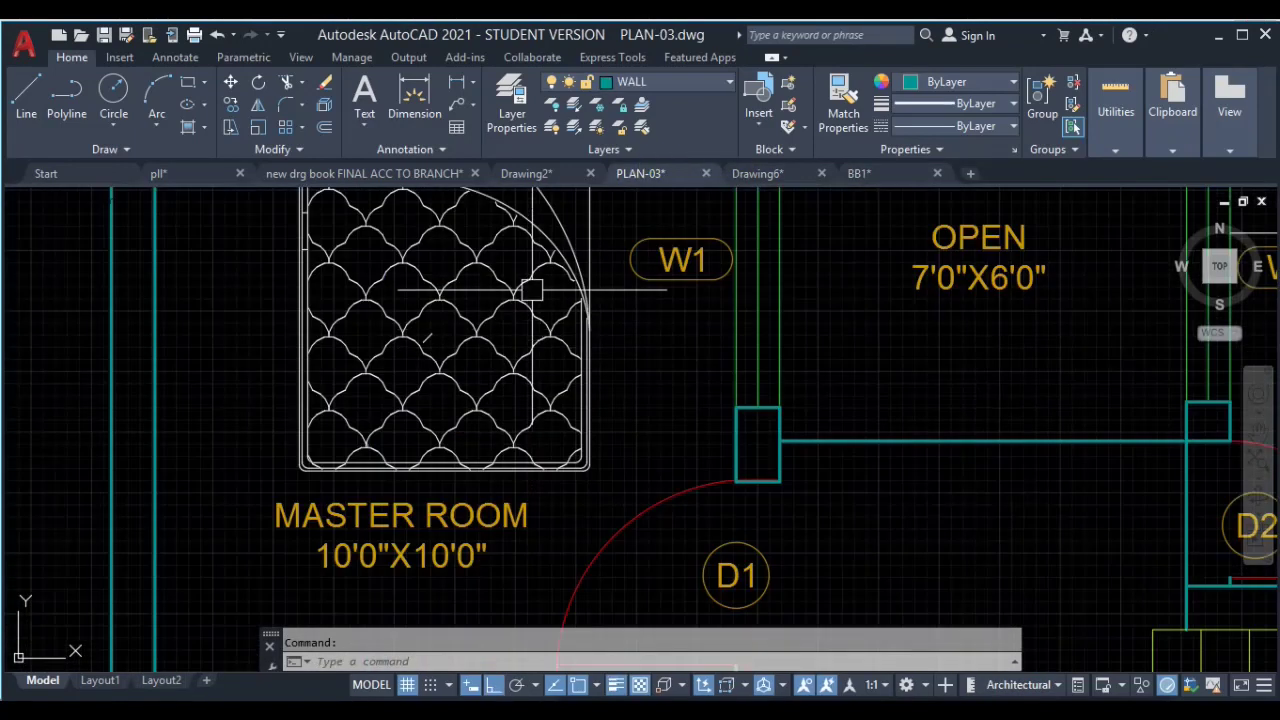
Step: Select the master room's bed, open Write Block with W, and cancel it
click(531, 290)
scroll(640, 470, down, 2)
text(W)
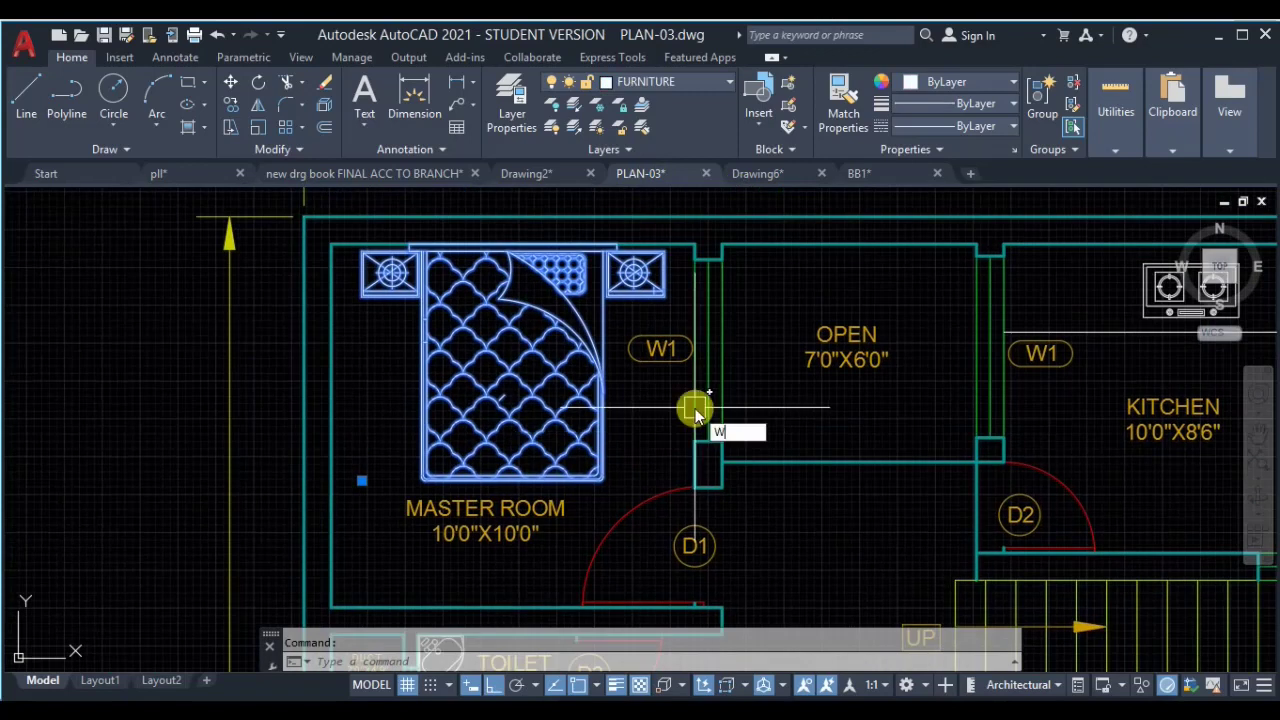
key(Return)
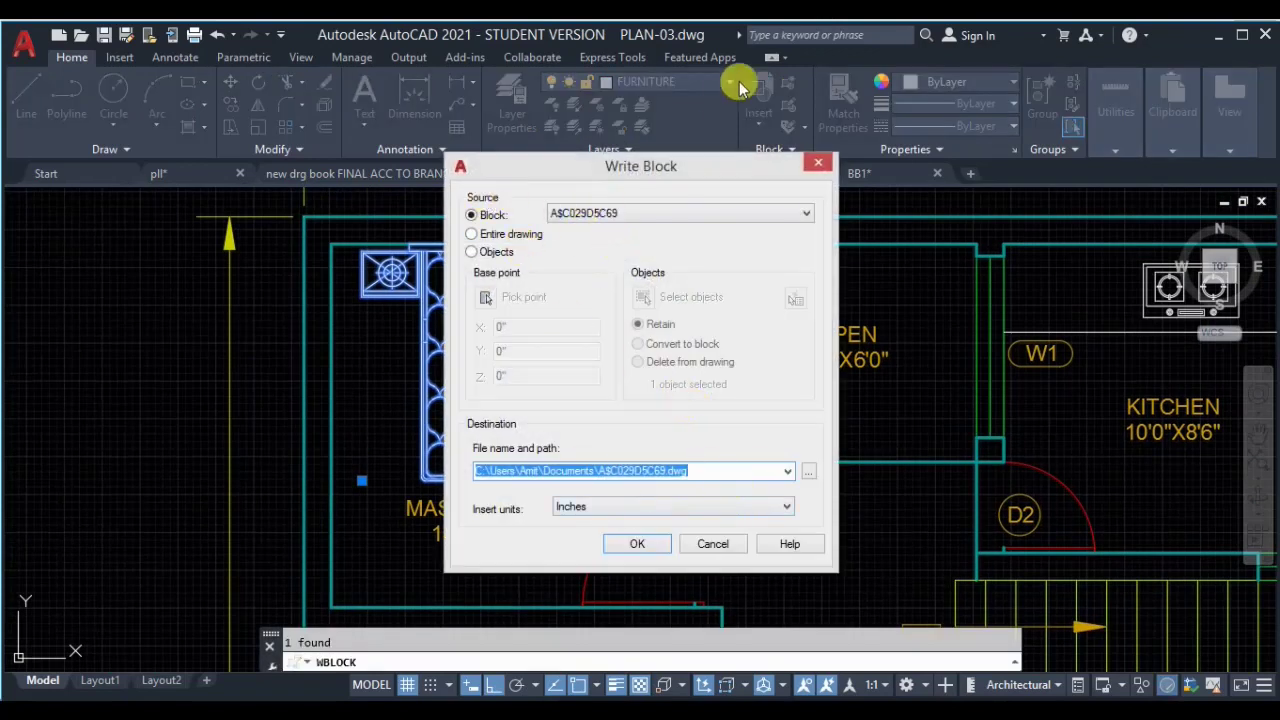
click(716, 543)
Step: Zoom and pan the floor plan to view its lower rooms
scroll(437, 385, down, 5)
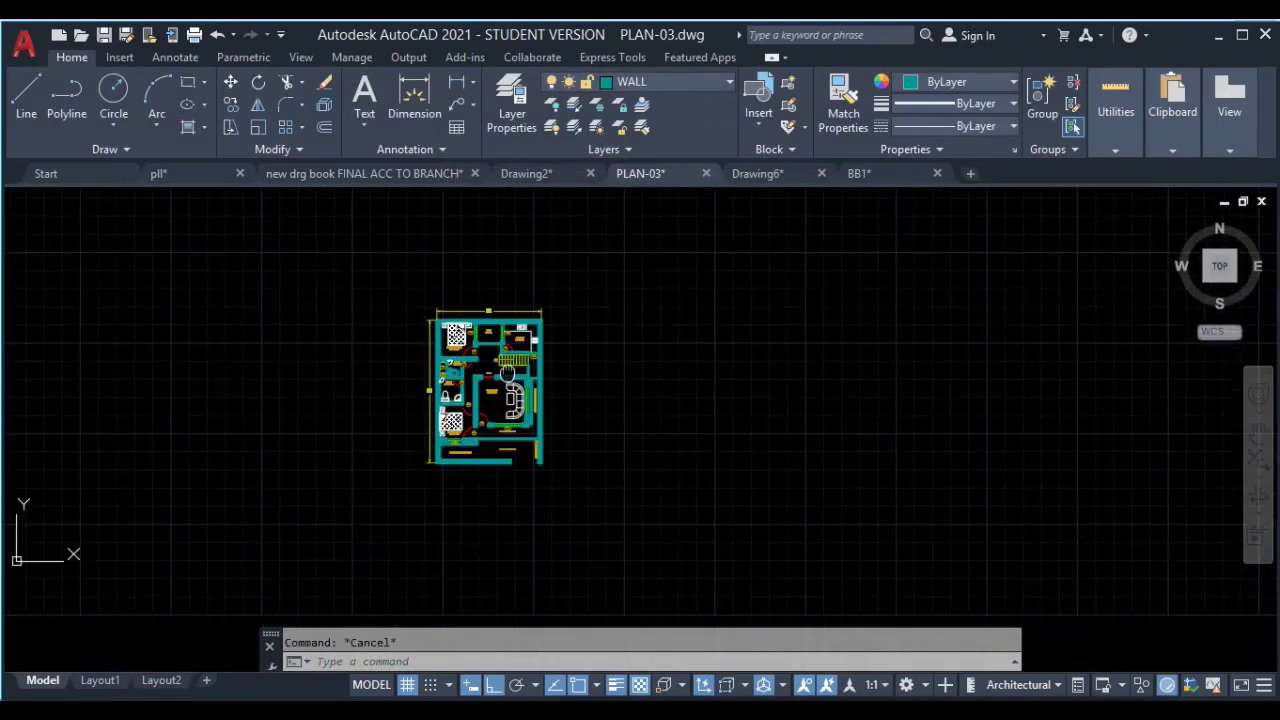
scroll(477, 400, up, 4)
mouse_move(582, 513)
middle_down()
mouse_move(627, 473)
mouse_move(641, 485)
middle_up()
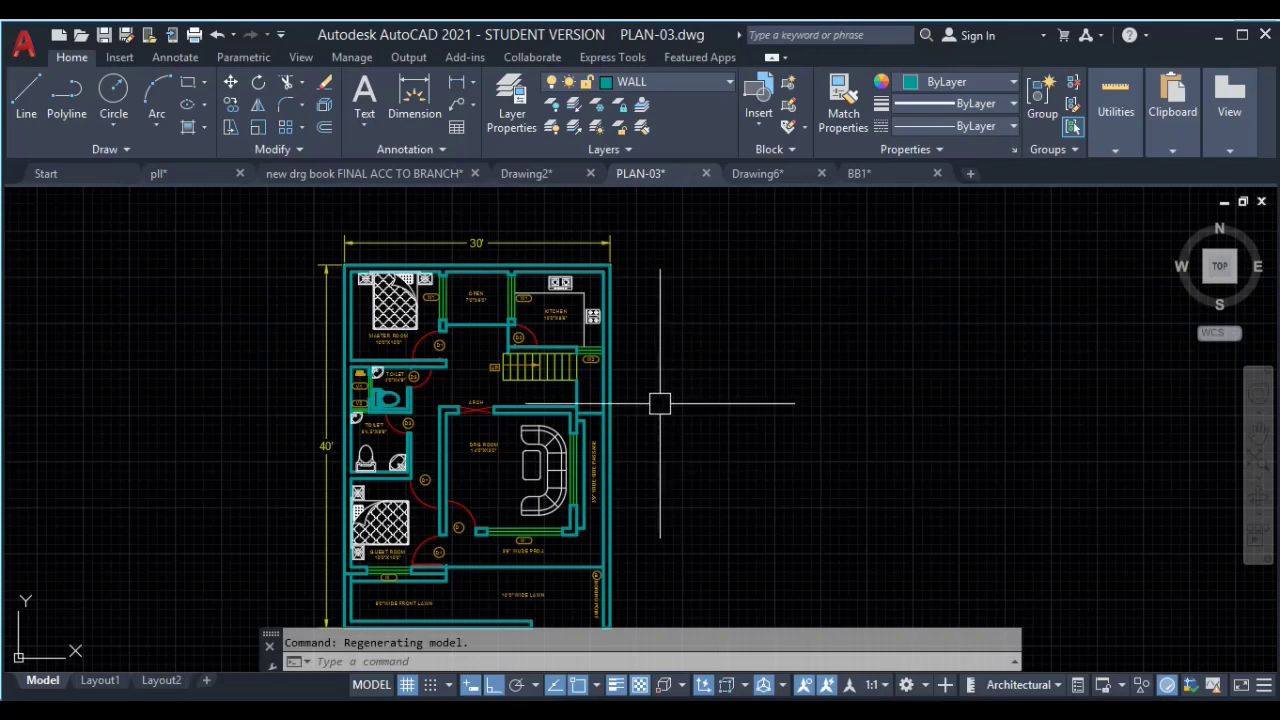
middle_drag(672, 402, 657, 307)
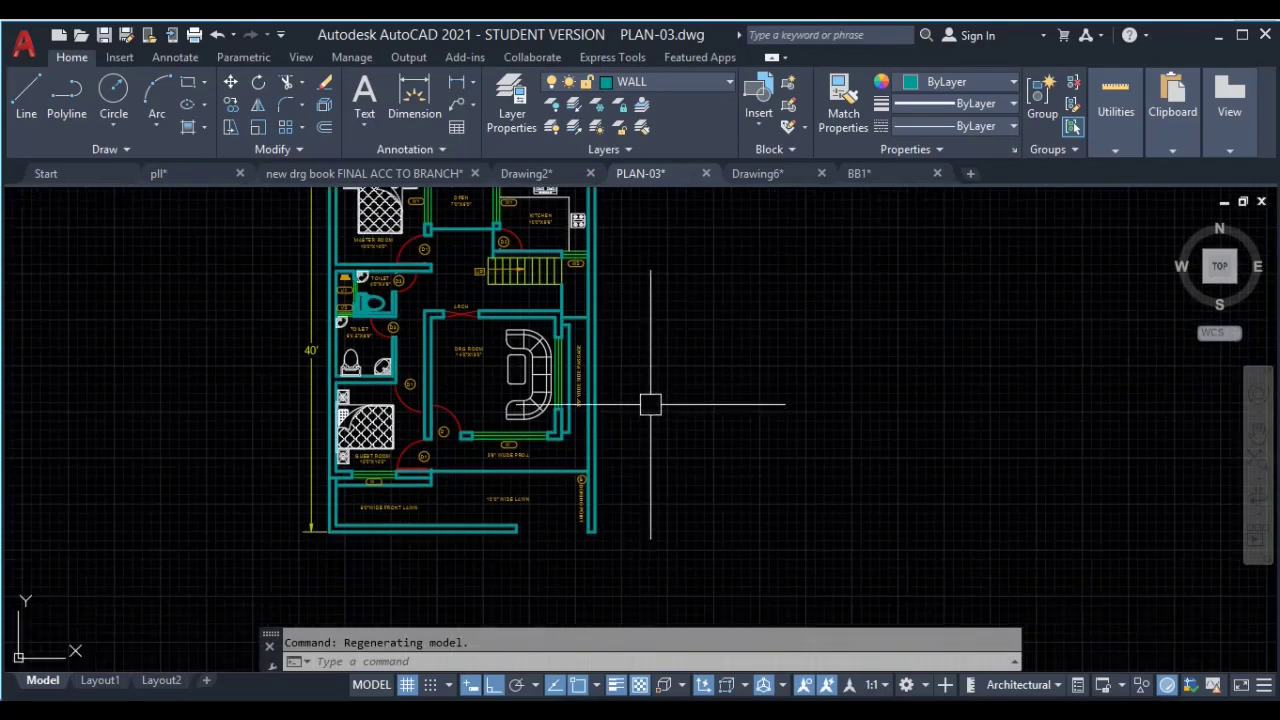